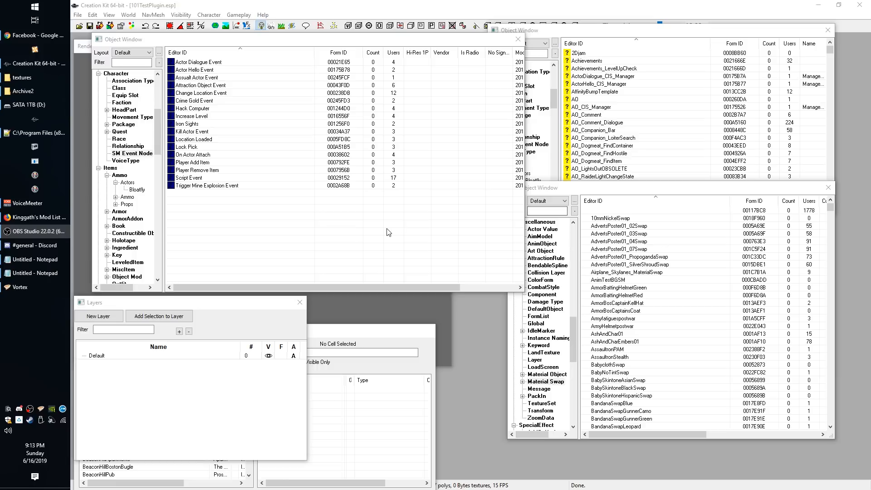
Step: Open the archive file list for uploading the plugin and archive to Bethesda.net for PC
left_click(291, 4)
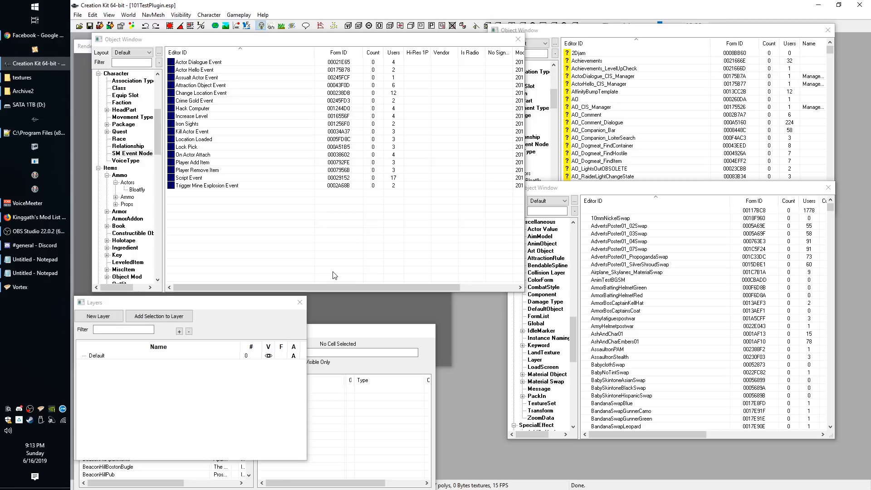
left_click(77, 15)
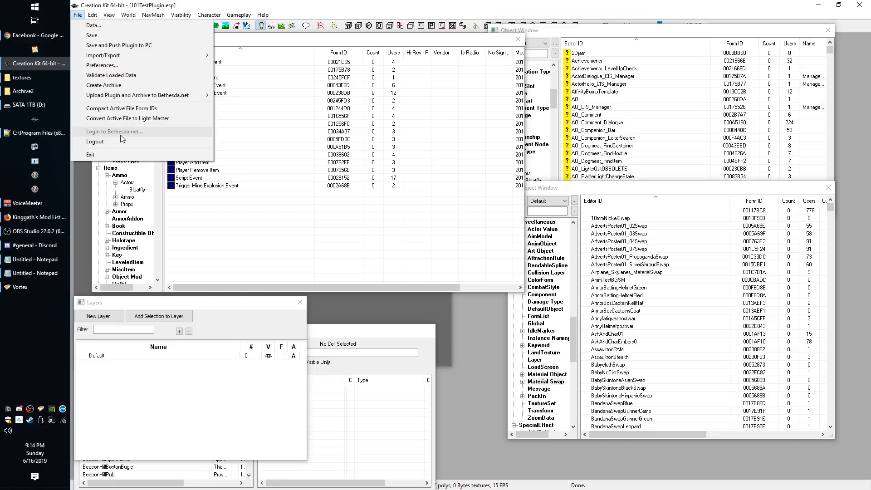
mouse_move(117, 96)
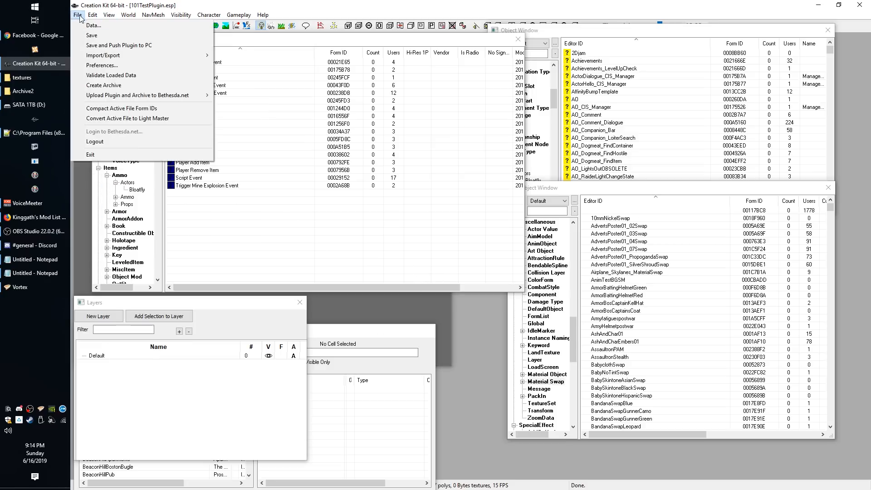
mouse_move(200, 95)
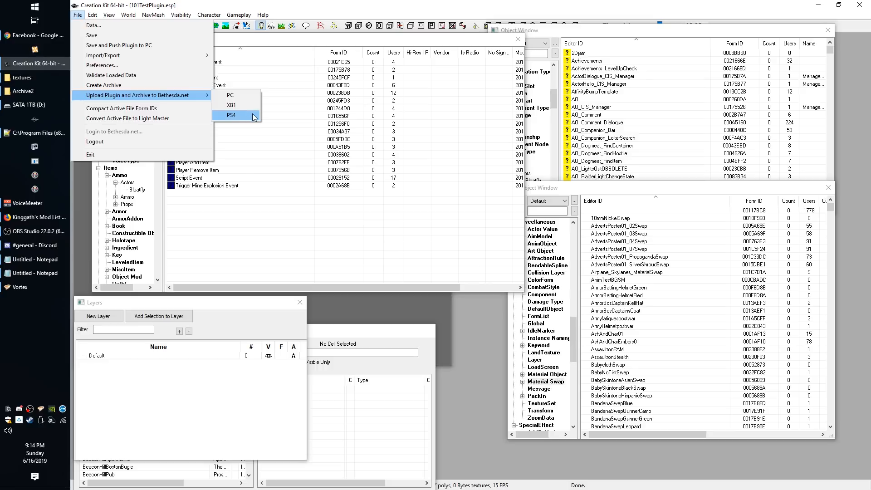
mouse_move(96, 19)
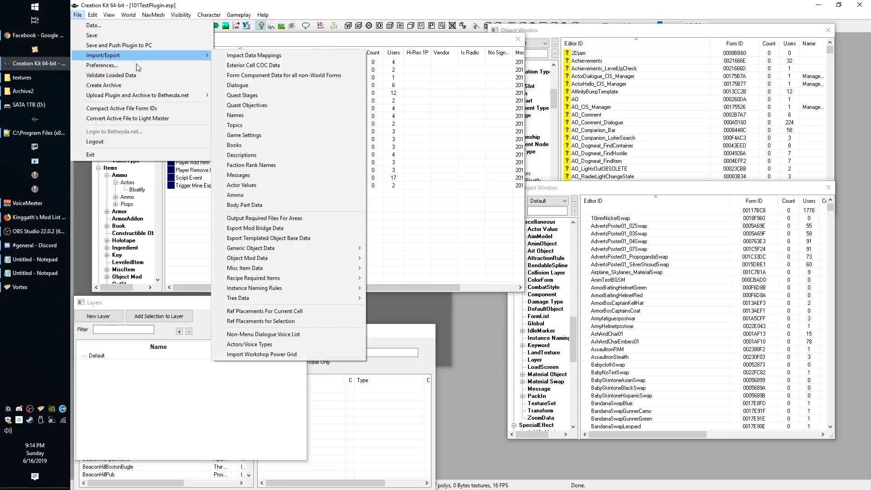
mouse_move(145, 95)
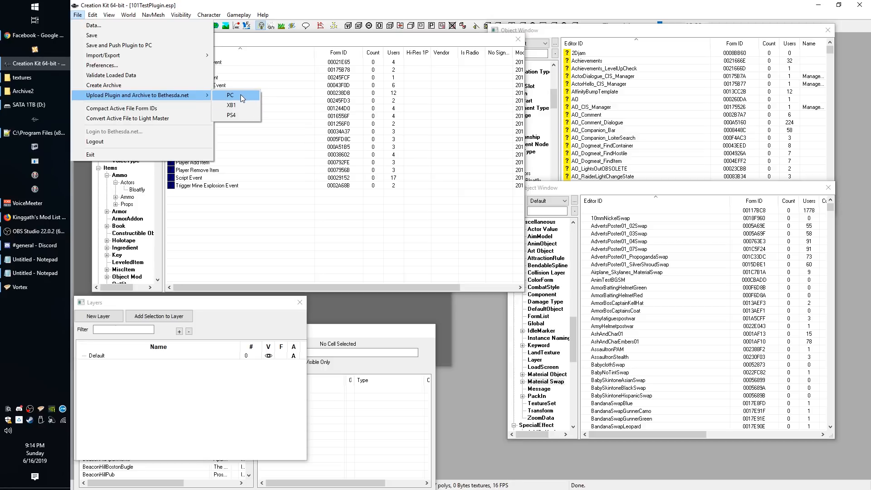
left_click(240, 95)
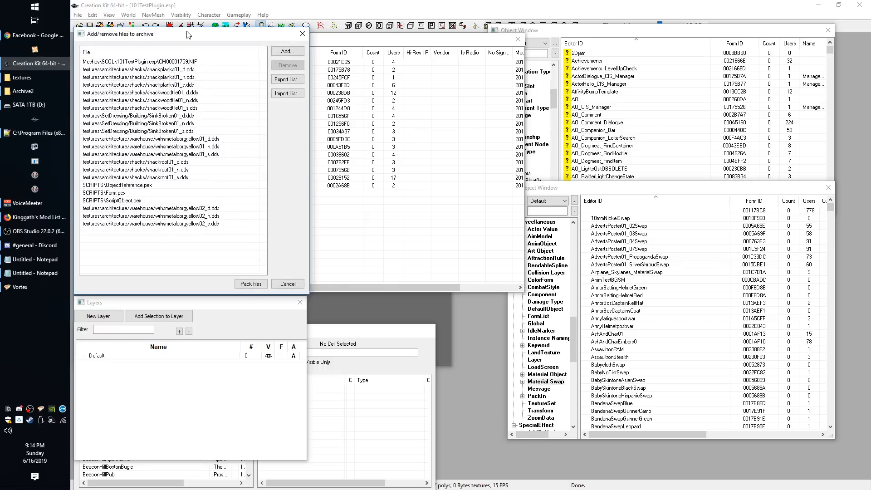
left_click_drag(188, 34, 172, 43)
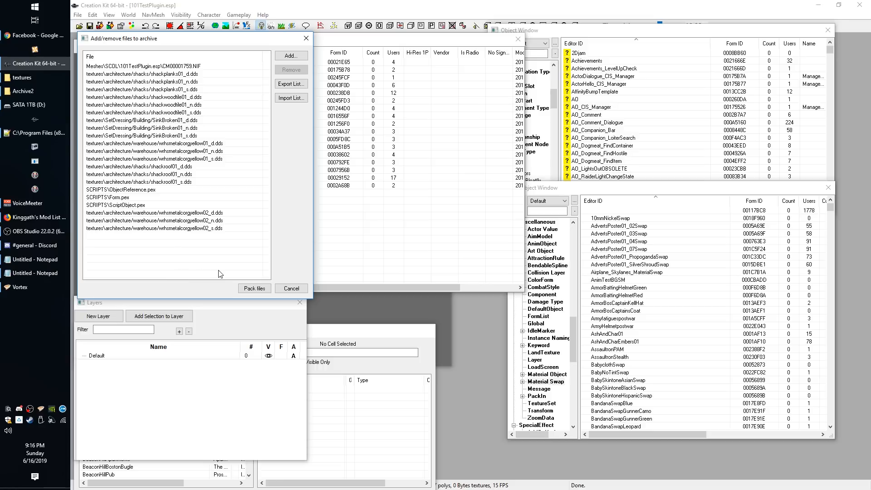
Step: Highlight the three SCRIPTS .pex entries, then all texture and script entries below the SCOL mesh in the archive list
mouse_move(218, 268)
left_mouse_down()
mouse_move(131, 209)
mouse_move(133, 71)
mouse_move(214, 253)
left_mouse_up()
left_click_drag(233, 272, 103, 74)
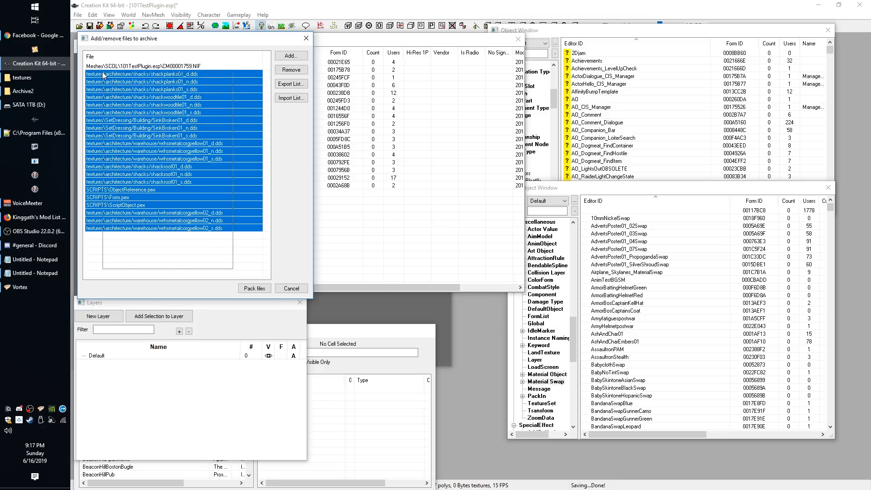
left_click(209, 261)
left_click_drag(217, 258, 102, 73)
left_click(162, 257)
left_click(118, 190)
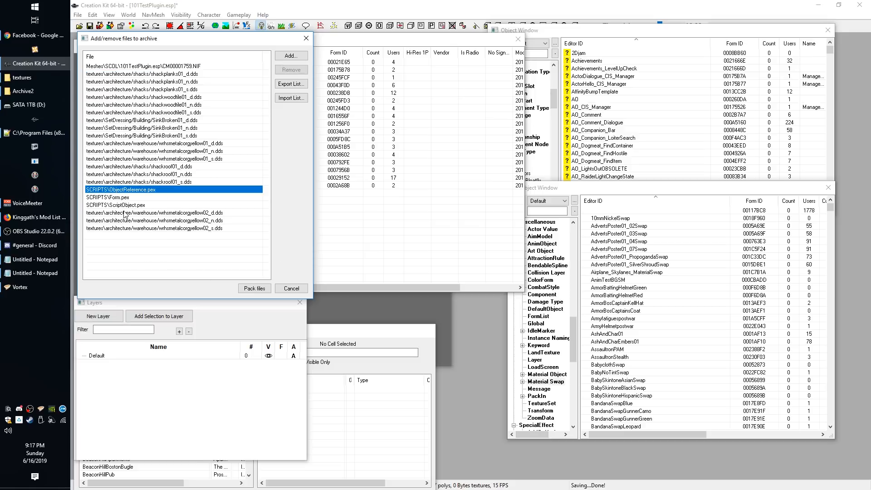
left_click(116, 205, "shift")
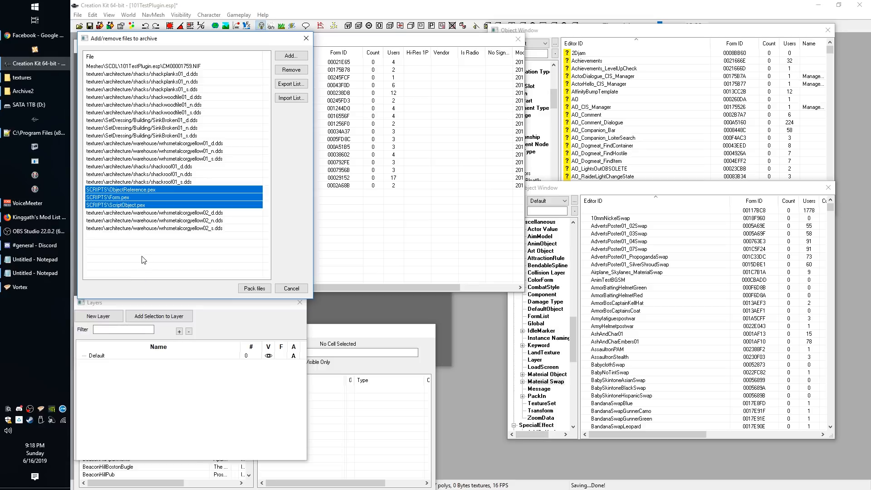
left_click_drag(186, 256, 103, 74)
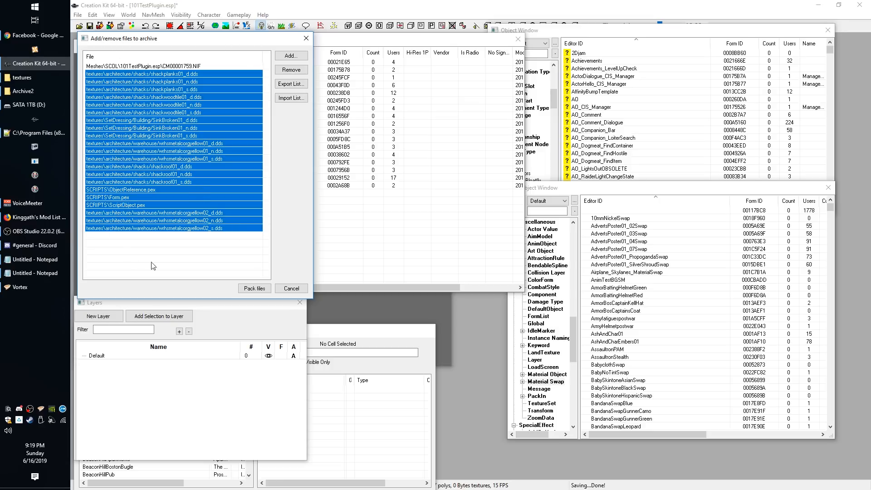
Step: Remove every texture and script file from the archive list, keeping only the SCOL mesh CM00001759.NIF
left_click(175, 254)
left_click_drag(205, 253, 140, 185)
left_click(291, 69)
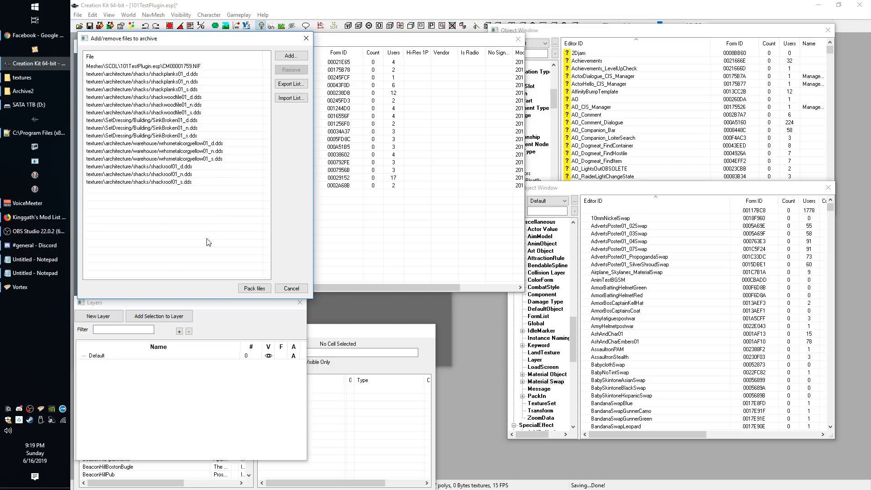
left_click_drag(206, 238, 100, 72)
left_click(291, 69)
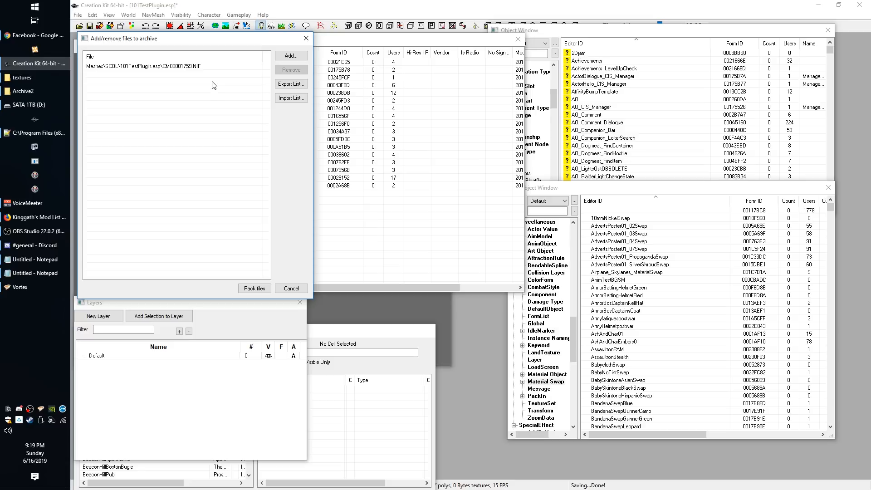
left_click_drag(219, 98, 203, 110)
left_click_drag(157, 33, 158, 37)
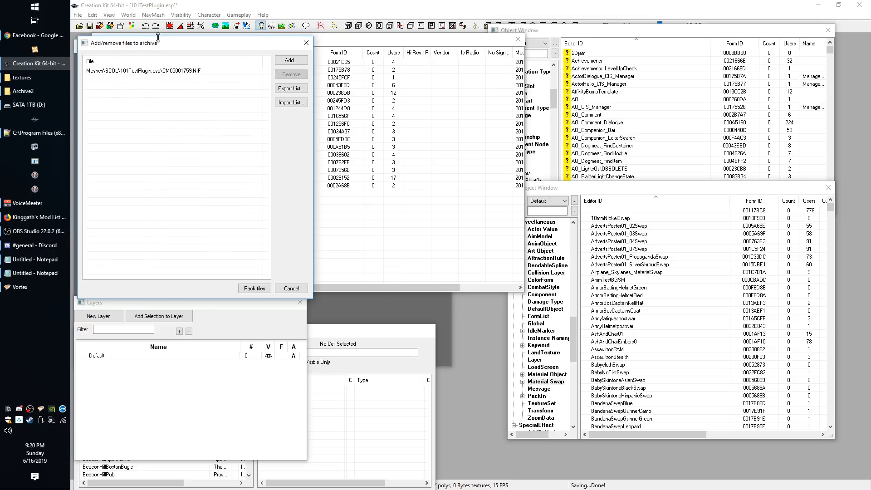
left_click_drag(226, 144, 146, 129)
left_click_drag(191, 132, 81, 64)
left_click(184, 159)
left_click_drag(230, 197, 87, 72)
left_click(209, 175)
left_click_drag(209, 175, 86, 51)
left_click(181, 153)
left_click_drag(225, 195, 88, 61)
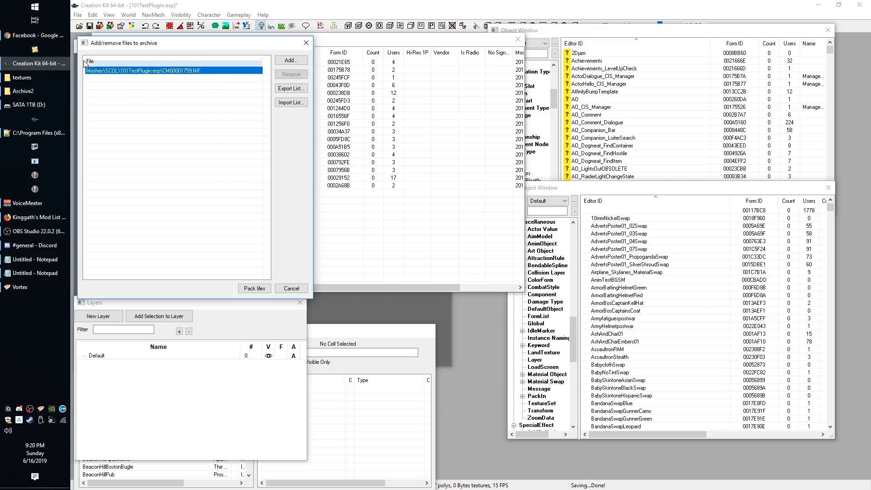
left_click(268, 215)
left_click_drag(227, 203, 102, 79)
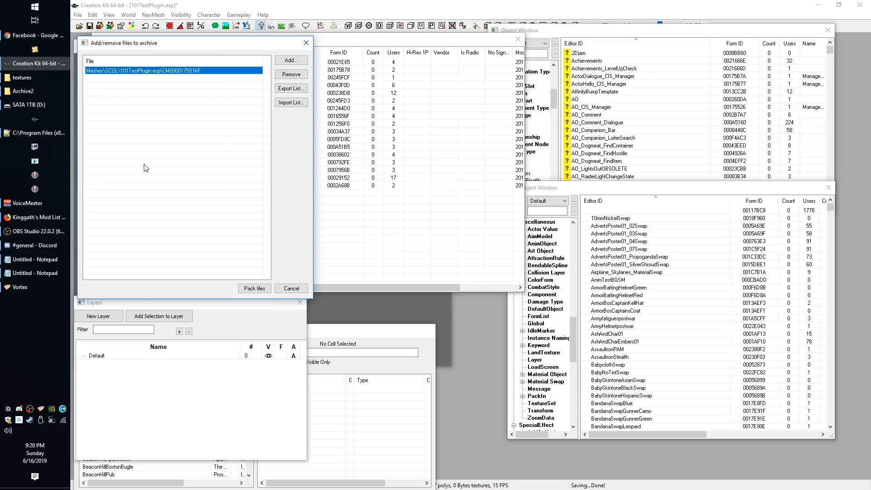
left_click_drag(185, 171, 101, 68)
left_click(166, 208)
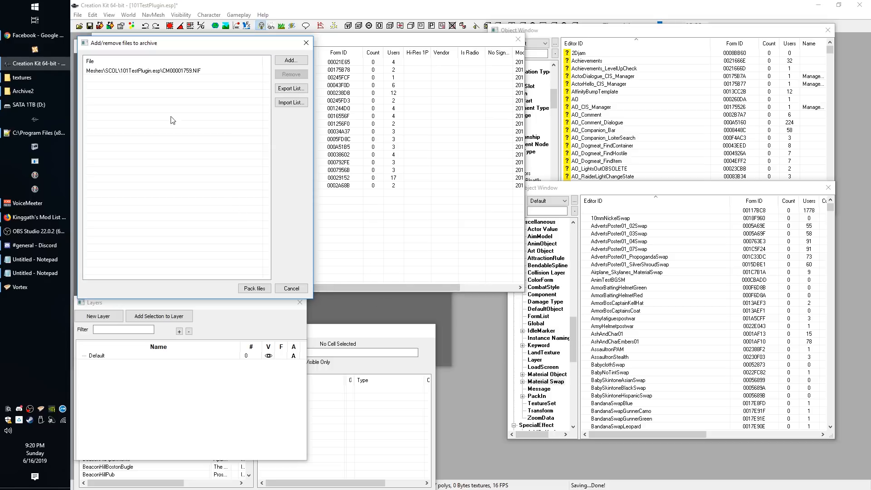
left_click_drag(195, 240, 138, 147)
left_click_drag(231, 246, 113, 73)
left_click_drag(202, 181, 136, 114)
Step: Cancel packing the archive and launch Archive2.exe from the Fallout 4 Tools\Archive2 folder
left_click(303, 288)
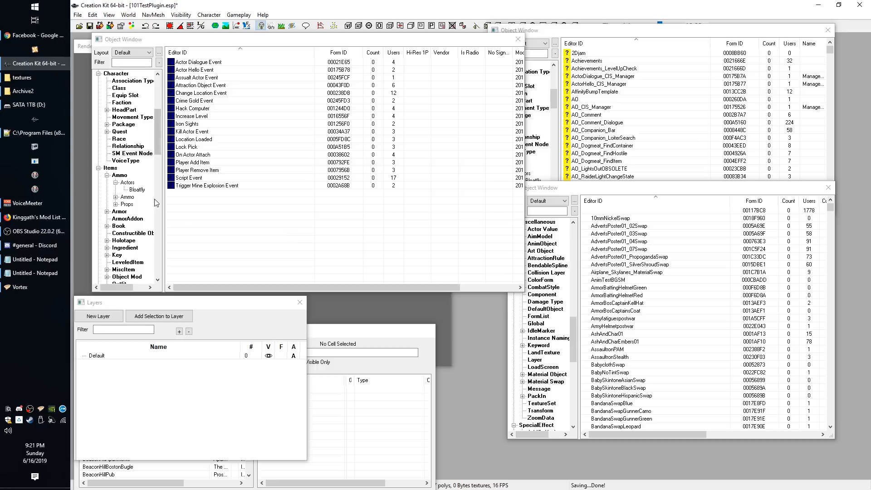
left_click(28, 91)
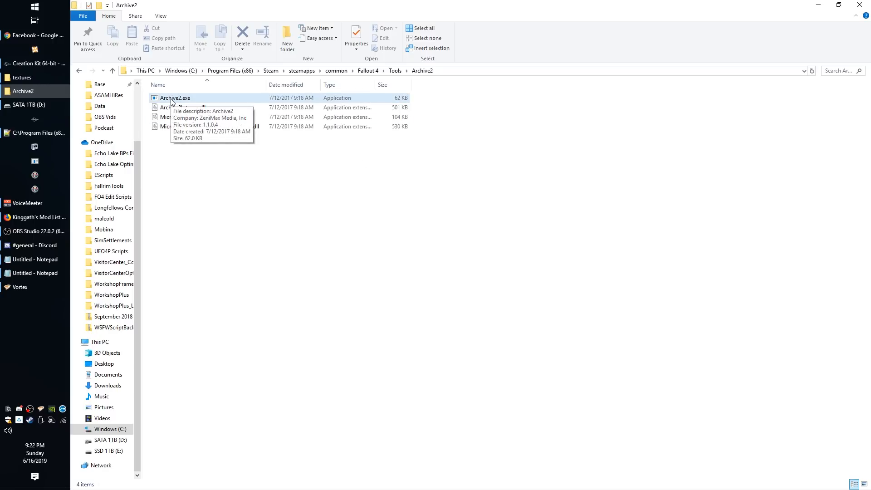
double_click(171, 99)
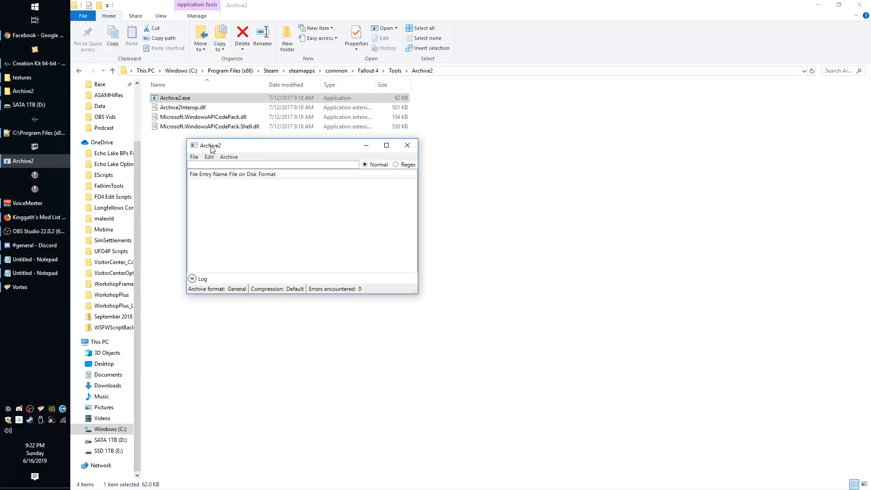
Step: Open the archive "1FOM_FireAxe - Main.BA2" from the Fallout 4 Data folder in Archive2
left_click(194, 156)
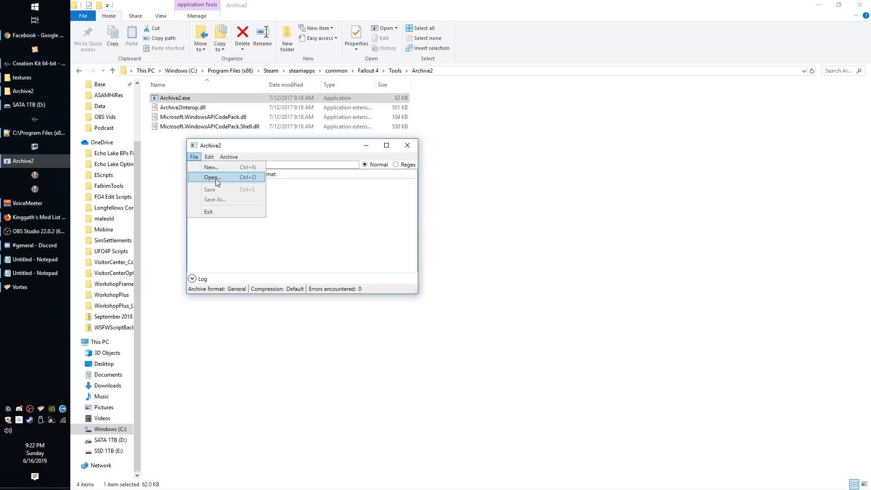
left_click(242, 148)
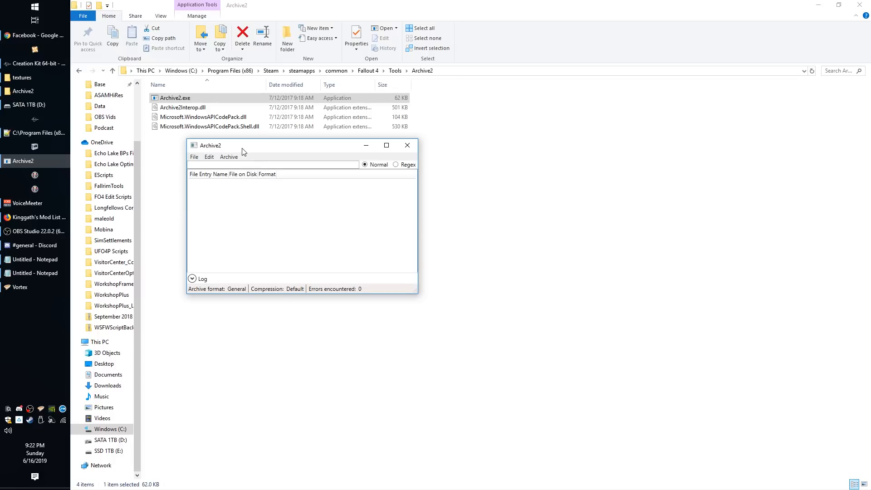
left_click(193, 156)
left_click(212, 177)
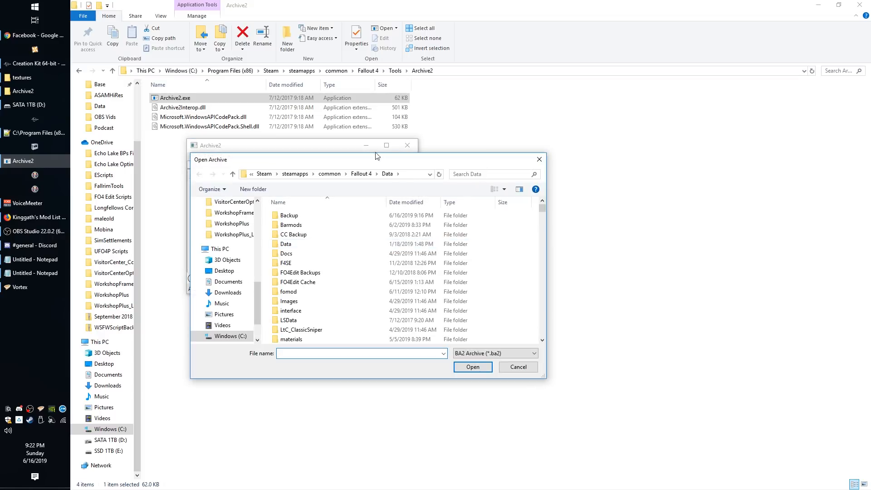
scroll(365, 294, "down", 10)
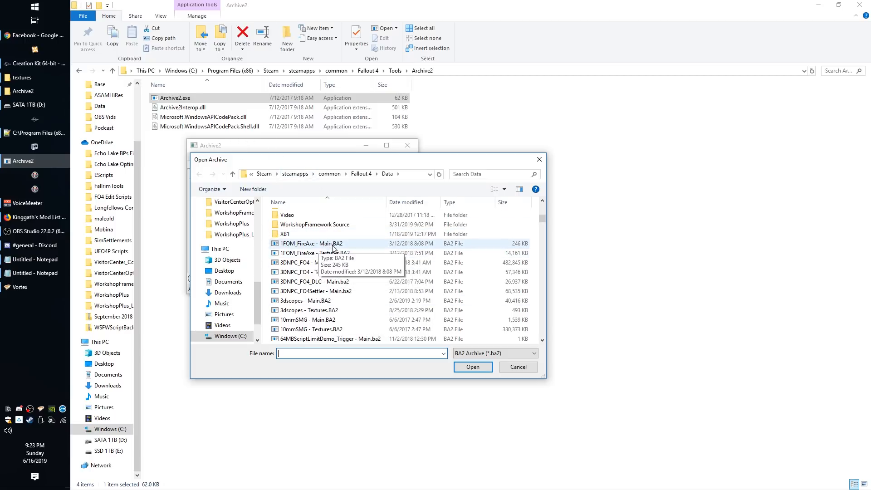
double_click(327, 246)
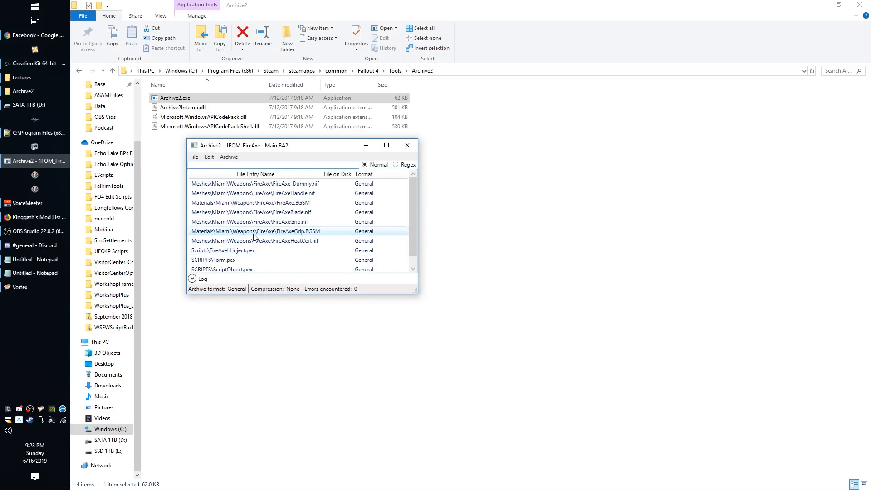
Step: Examine the mesh, material and script file entries and their folder paths in the FireAxe main archive
scroll(317, 222, "down", 1)
scroll(299, 254, "up", 1)
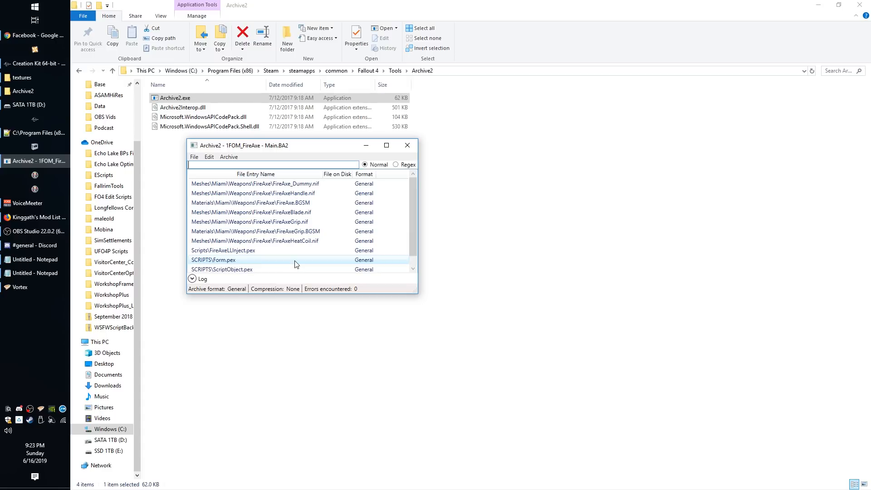
scroll(290, 250, "down", 1)
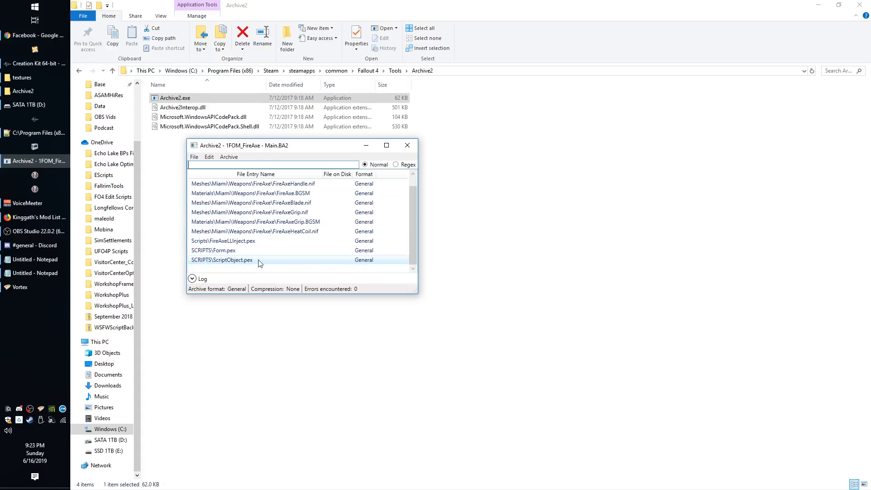
scroll(251, 224, "up", 1)
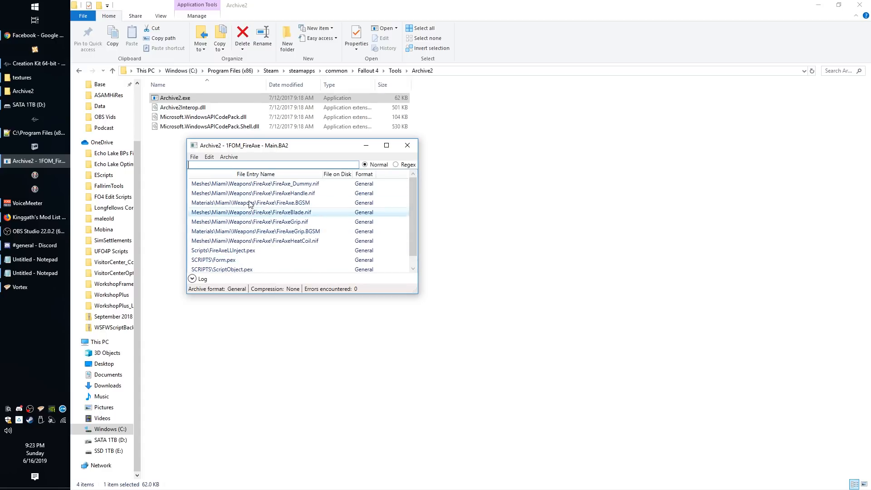
scroll(297, 235, "down", 1)
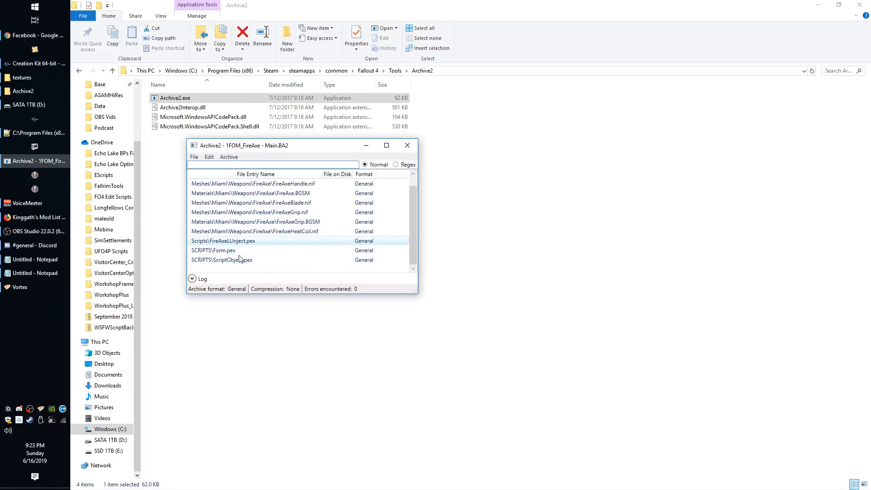
scroll(241, 251, "up", 1)
scroll(245, 251, "down", 1)
scroll(254, 252, "up", 1)
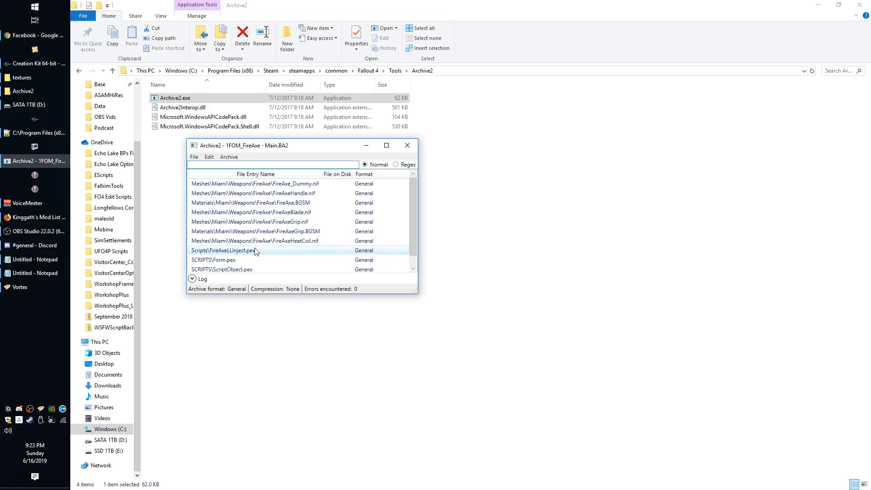
scroll(295, 230, "down", 1)
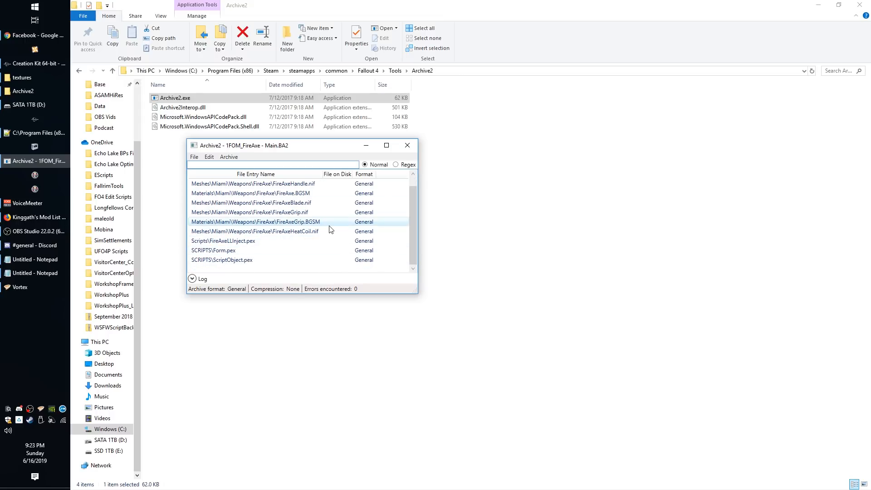
scroll(318, 256, "up", 1)
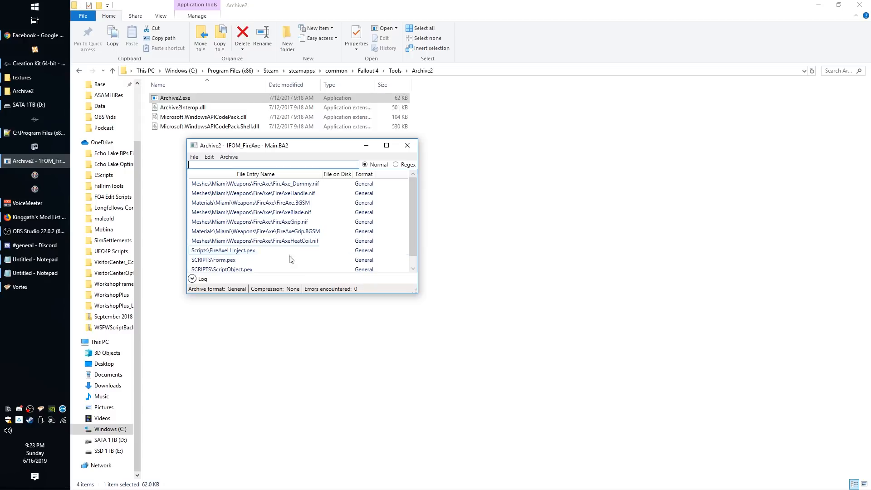
scroll(254, 262, "down", 1)
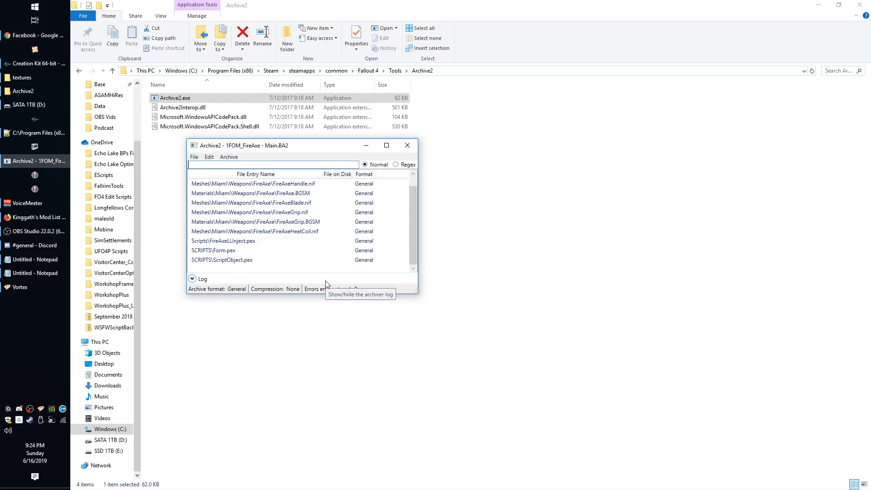
scroll(340, 235, "up", 1)
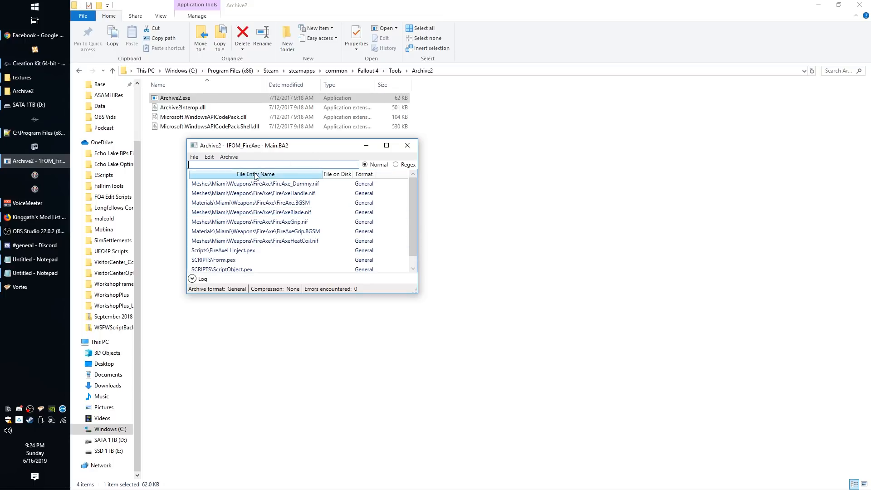
Step: Select the FireAxe mesh and material entries in the archive and review the commands for extracting the selected files
left_click(286, 241)
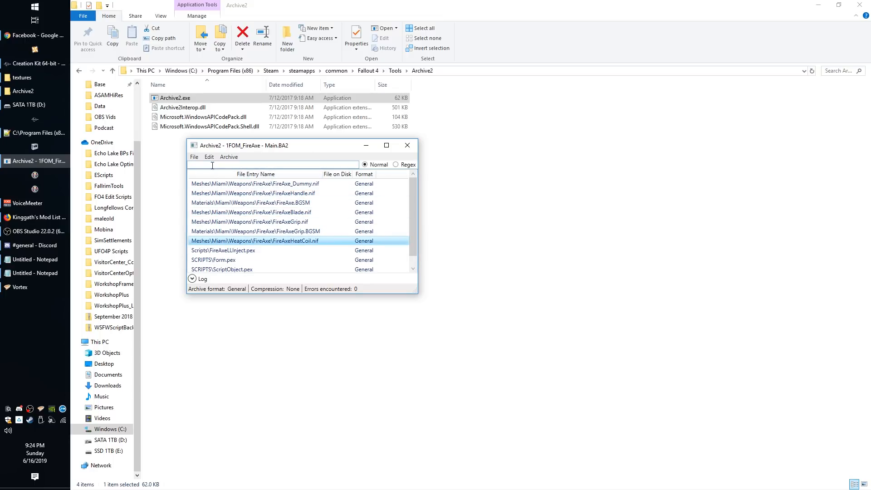
left_click(255, 185, "shift")
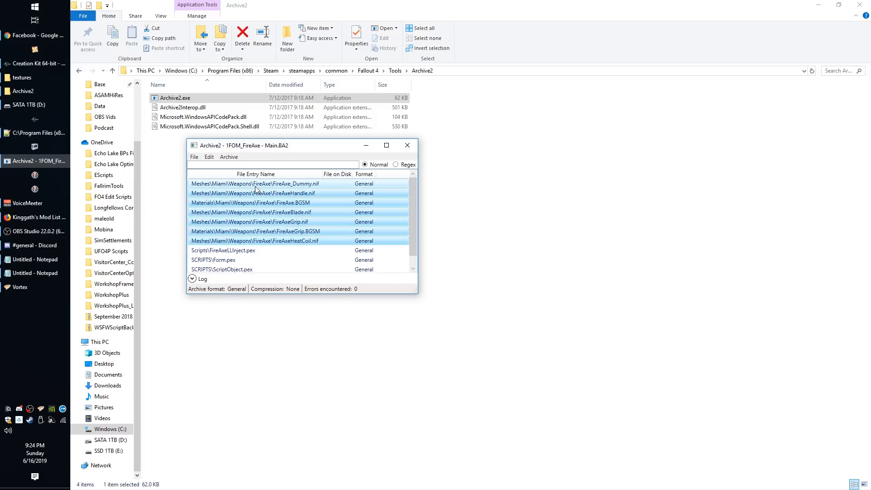
left_click(228, 157)
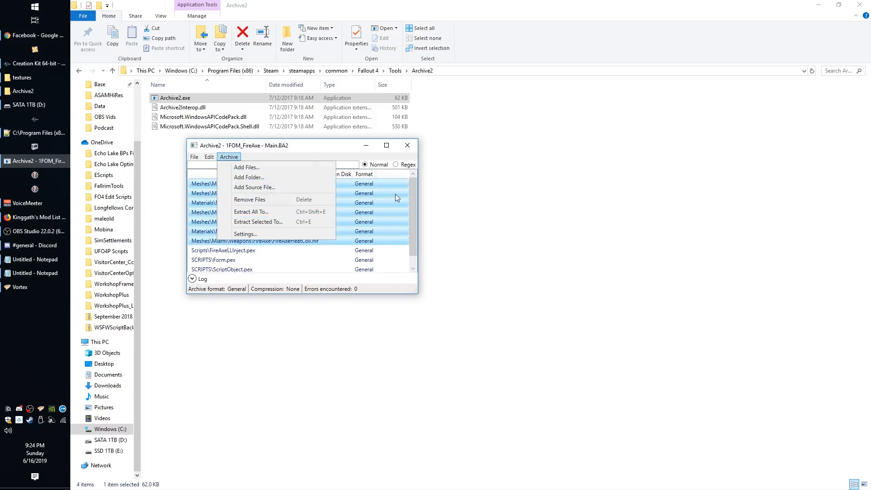
left_click(313, 147)
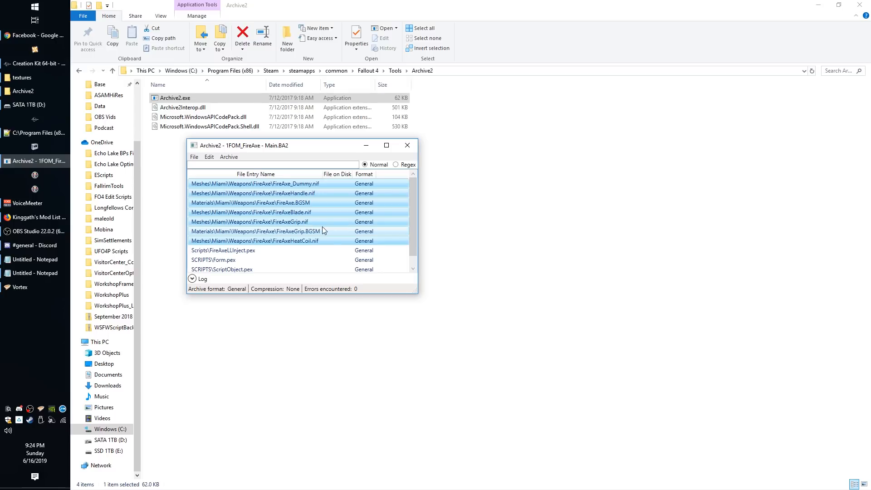
Step: Filter the archive entries by "meshes", select all the matching files and review the extraction commands
left_click(220, 165)
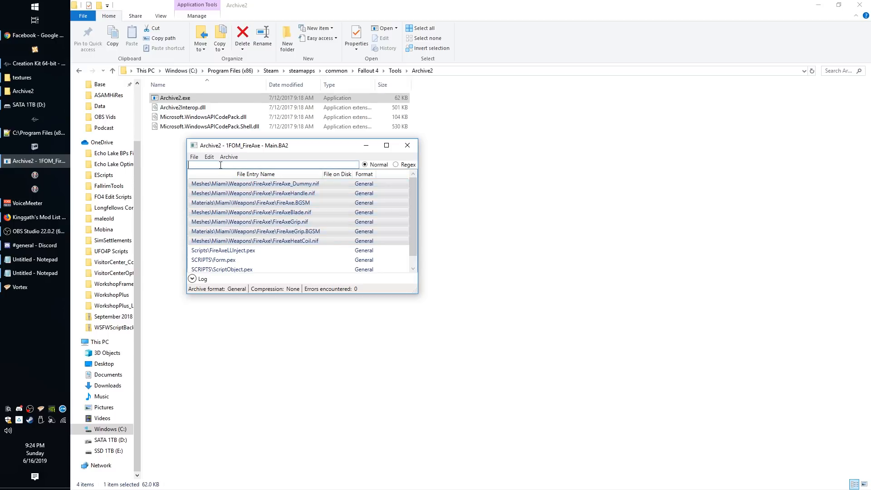
type("meshes")
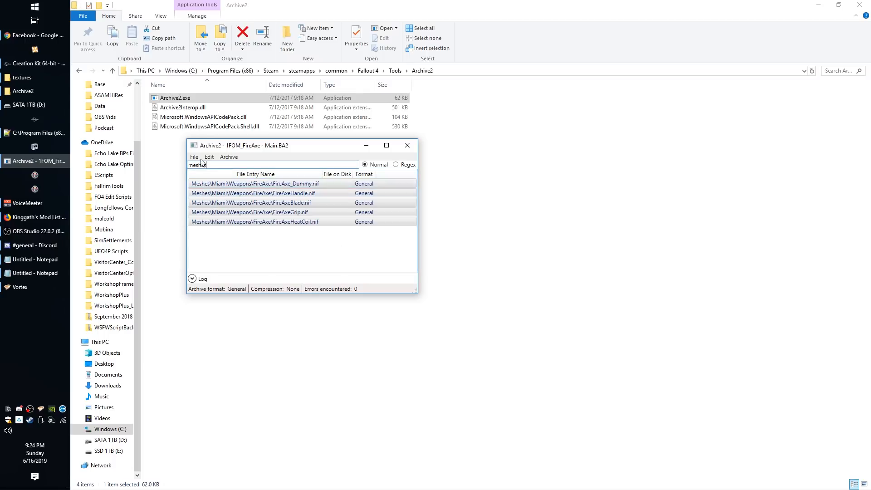
left_click(207, 186)
left_click(217, 221, "shift")
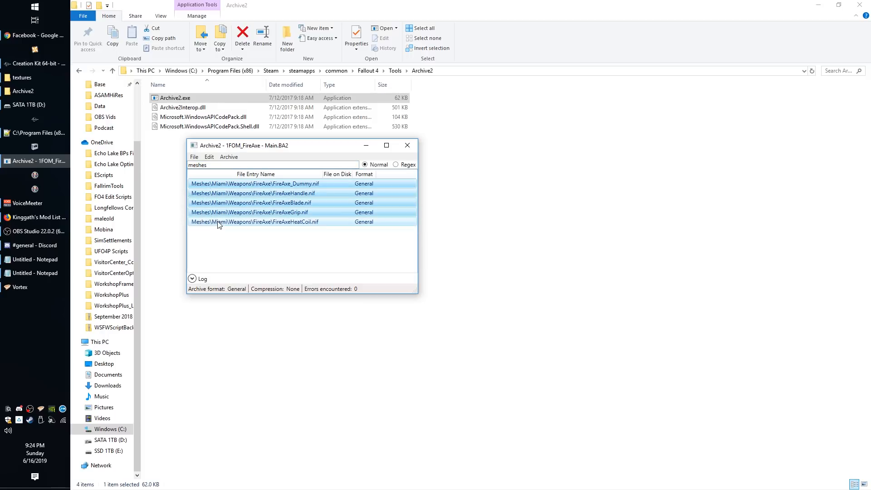
left_click(236, 157)
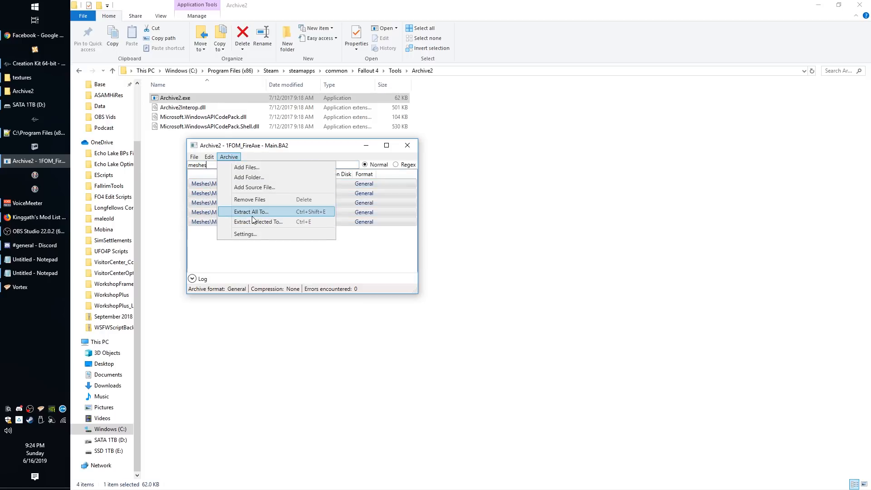
left_click(203, 229)
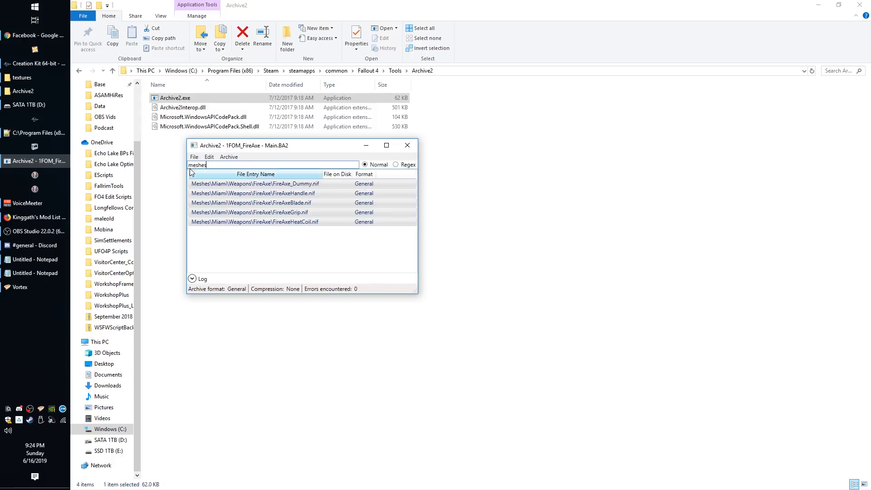
Step: Clear the "meshes" filter, review the command for extracting all files and select the FireAxe_Dummy.nif entry
double_click(223, 165)
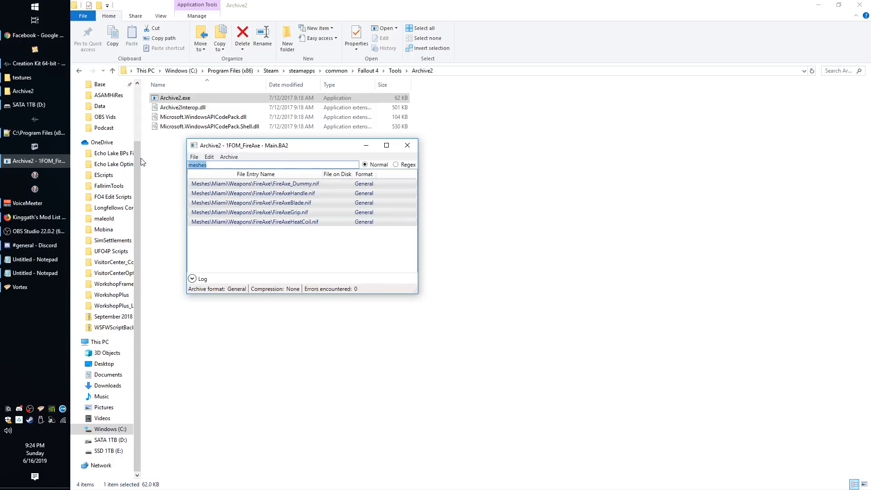
key("BackSpace")
left_click(228, 156)
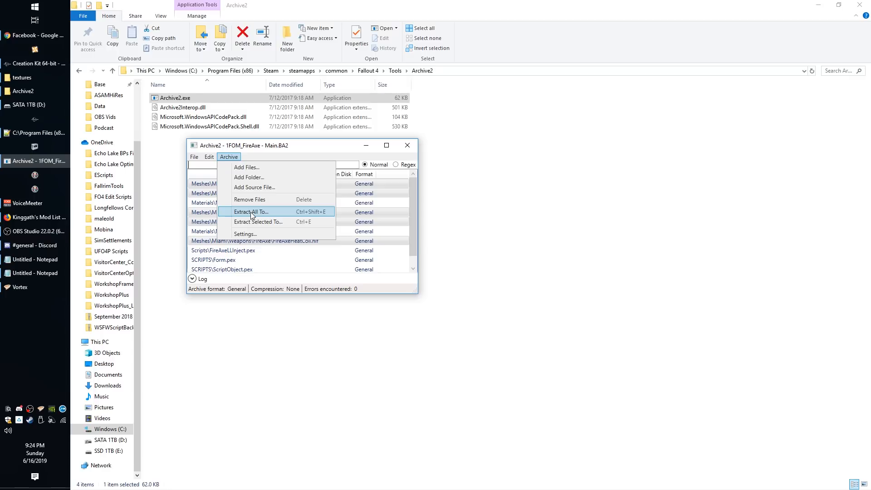
left_click(267, 155)
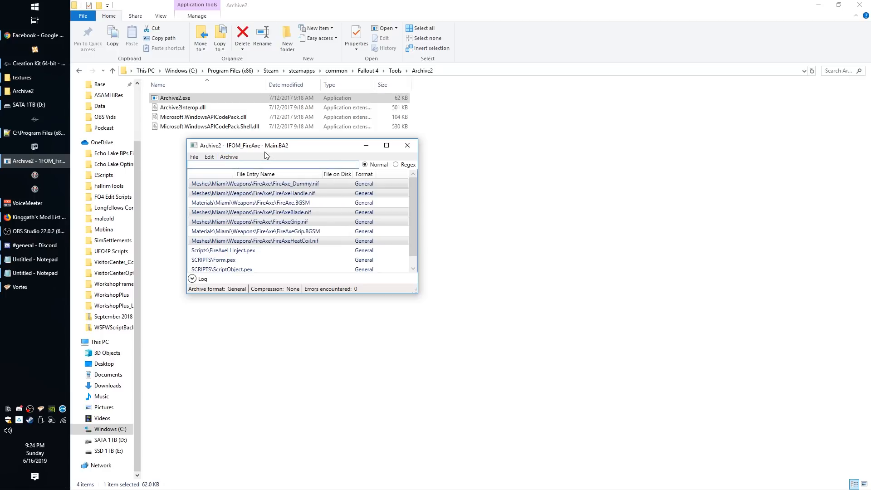
left_click(282, 184)
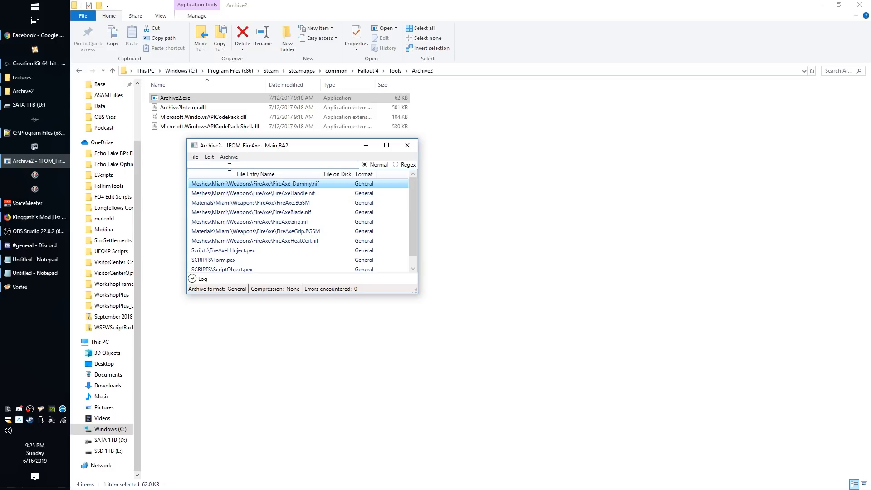
Step: Open the base game archive "Fallout4 - Textures1.ba2" from the Fallout 4 Data folder
left_click(196, 157)
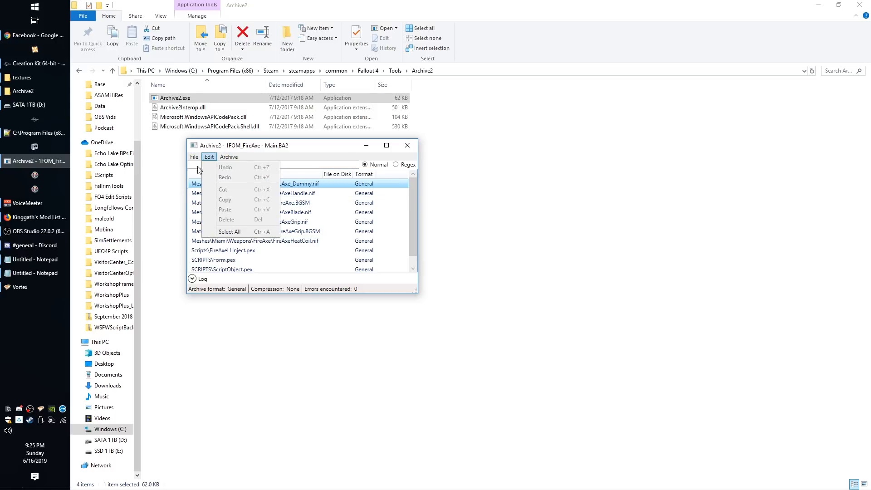
left_click(212, 178)
scroll(351, 272, "down", 10)
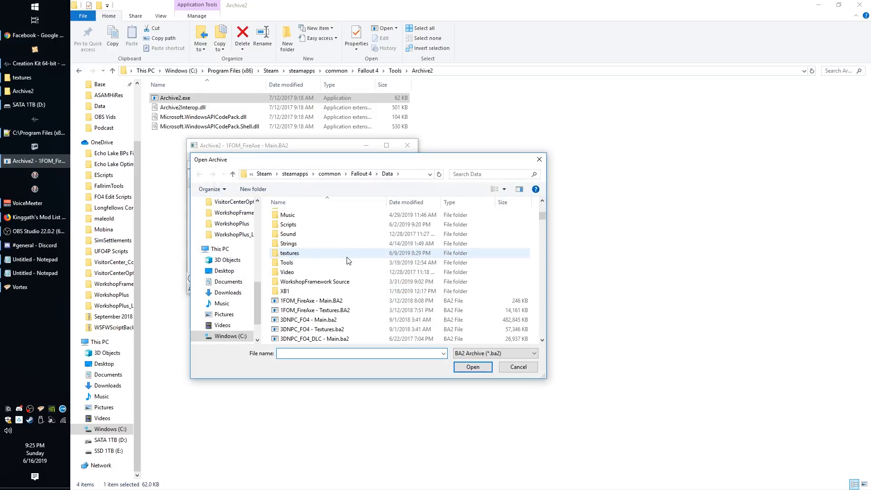
left_click(356, 330)
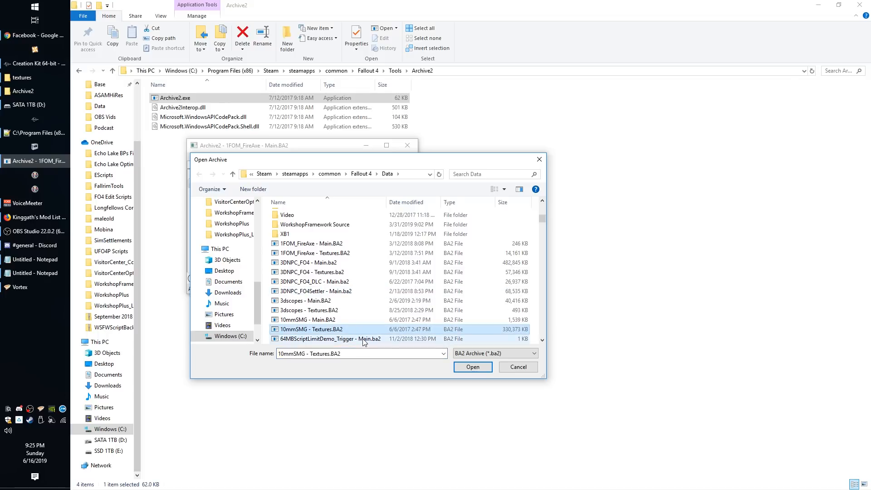
type("fal")
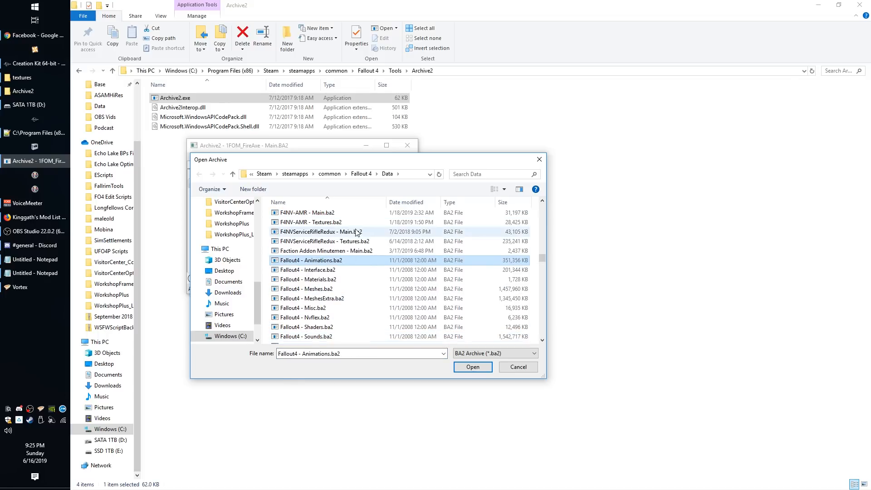
scroll(364, 246, "down", 1)
scroll(365, 254, "down", 1)
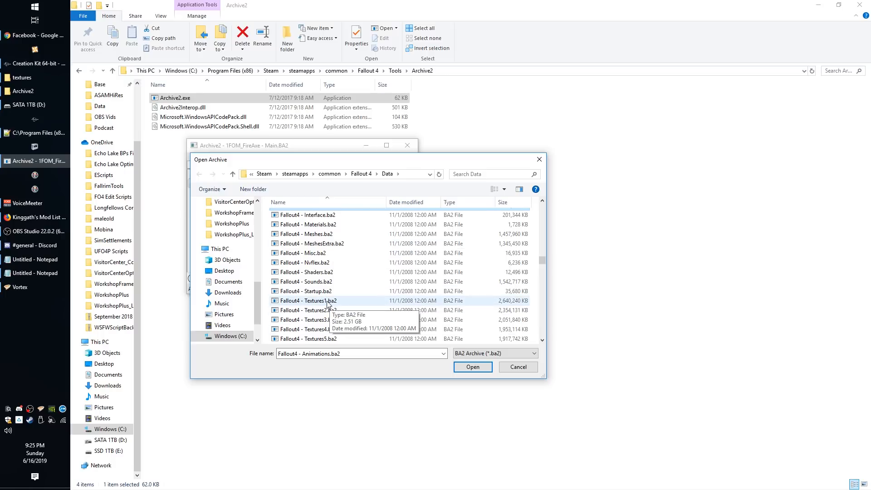
scroll(315, 297, "down", 1)
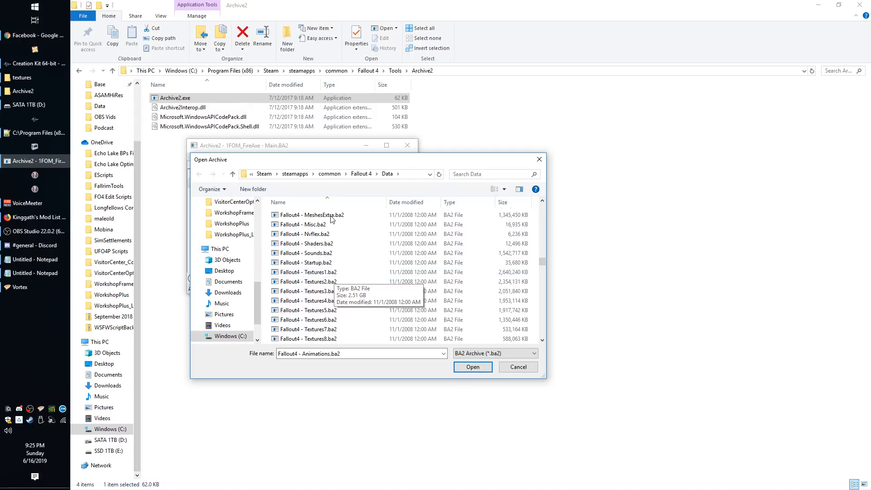
double_click(330, 272)
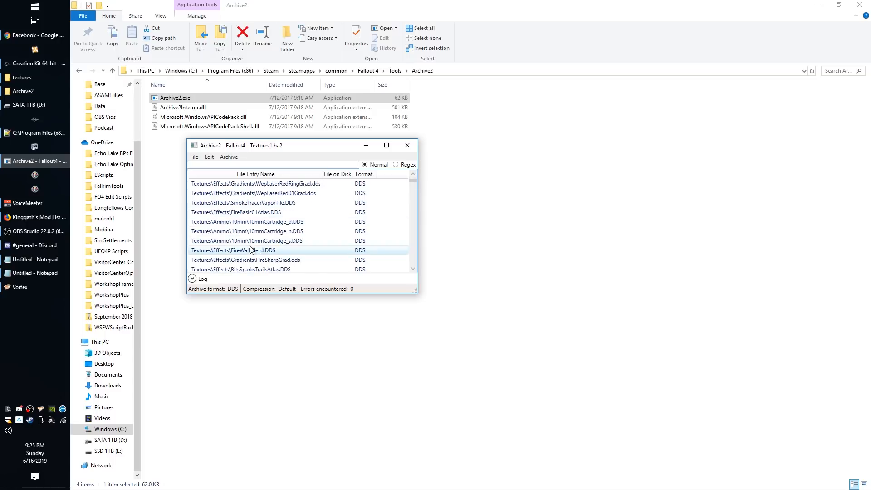
Step: Review the available archive commands and the DDS texture entries in the Textures1 archive
left_click(227, 157)
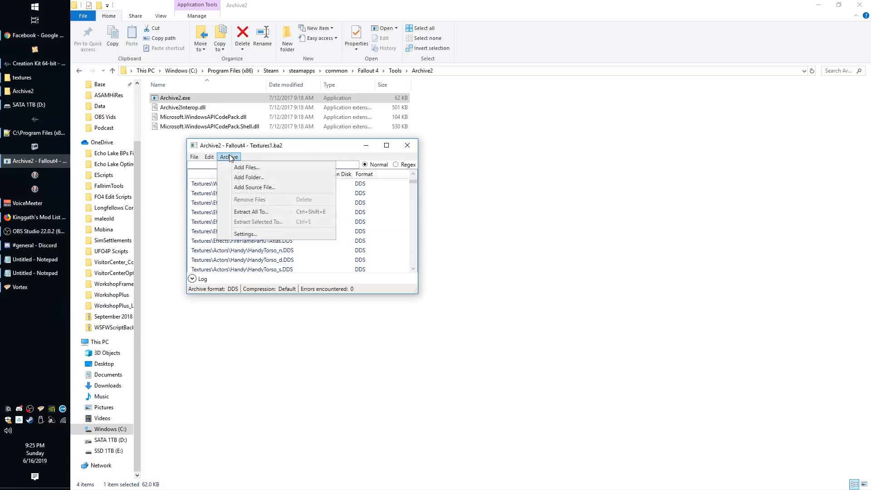
left_click(229, 156)
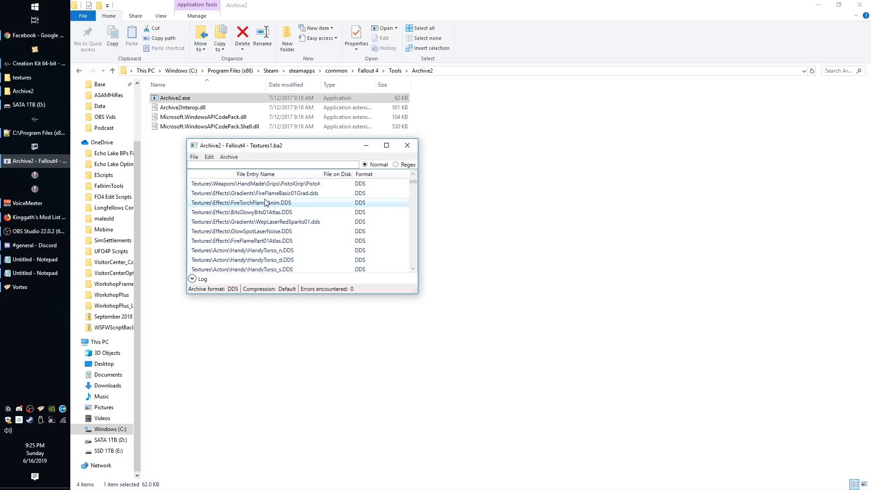
scroll(291, 243, "up", 14)
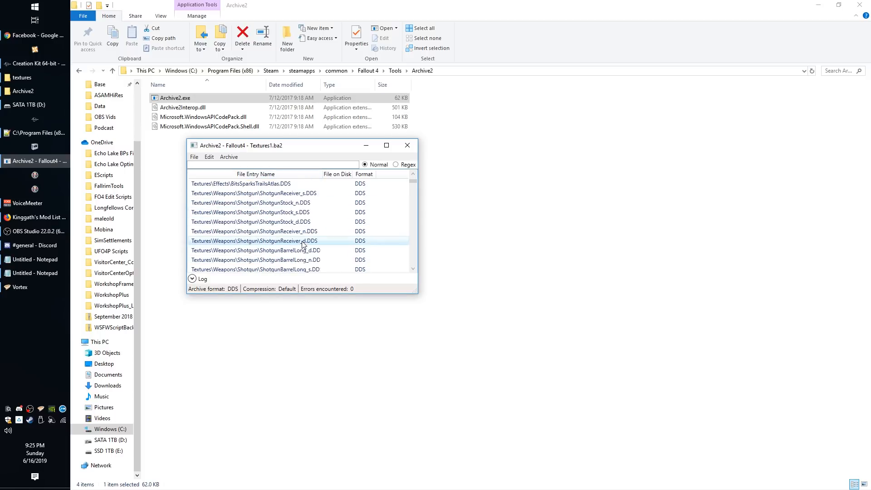
scroll(303, 244, "up", 4)
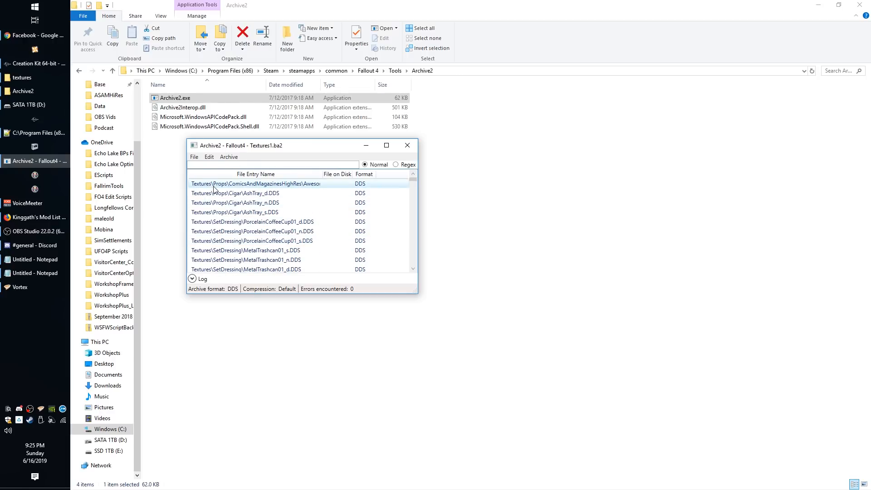
Step: Close the Textures1 archive, relaunch Archive2.exe with an empty archive and switch to the Fallout 4 Data folder window
left_click(407, 146)
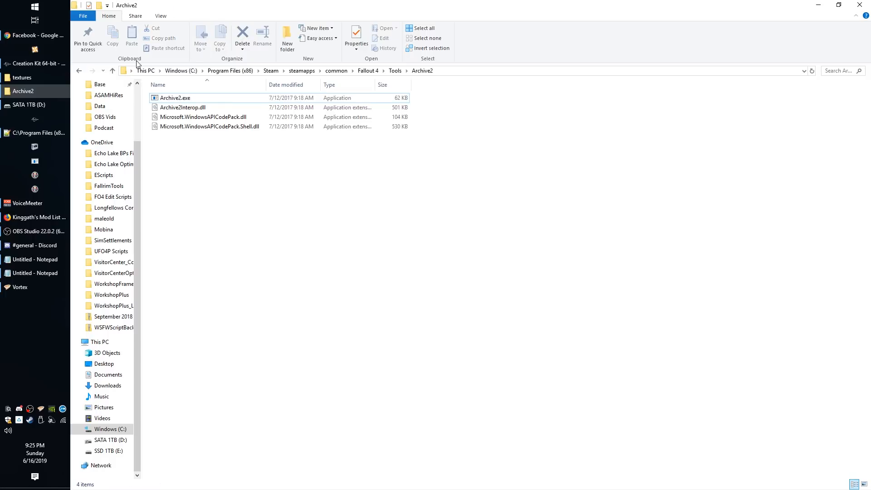
double_click(165, 99)
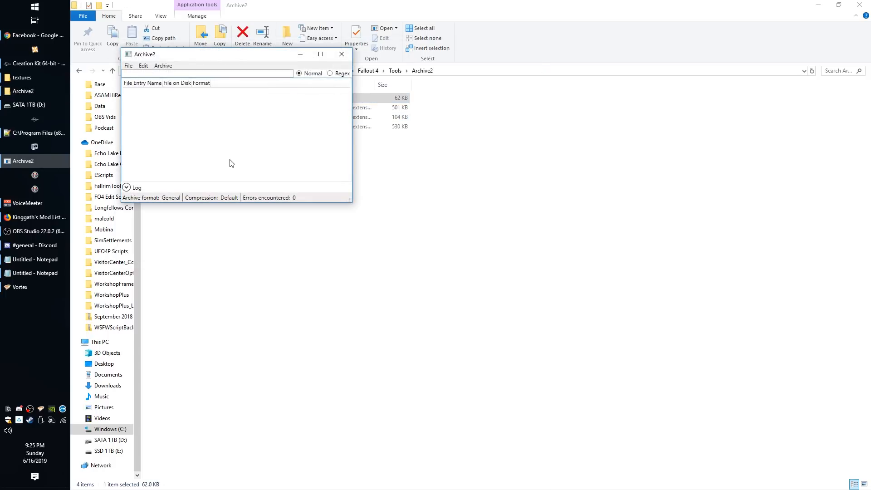
left_click(41, 77)
left_click(549, 136)
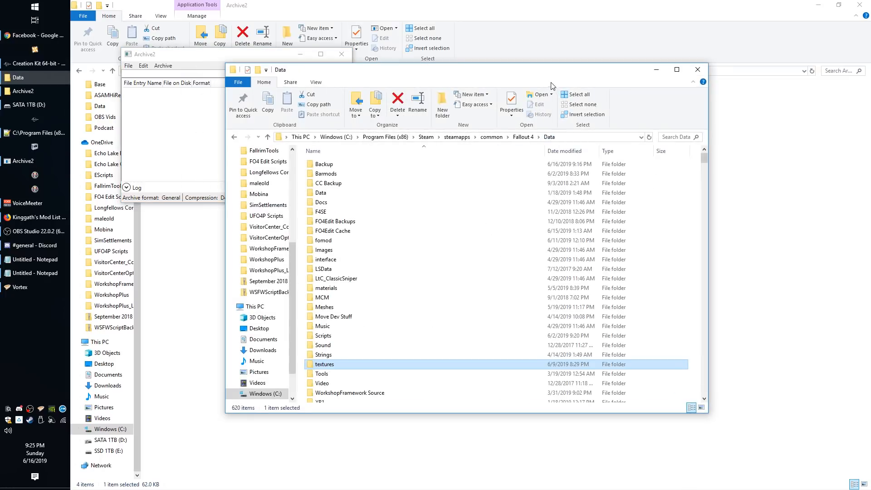
Step: Open the 300AP folder under Data\Meshes\Ammo in File Explorer
left_click(335, 307)
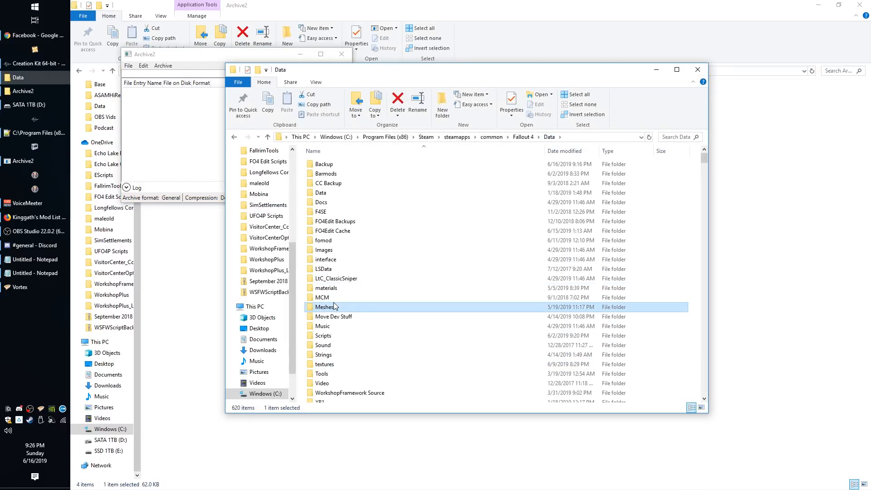
double_click(334, 307)
double_click(426, 174)
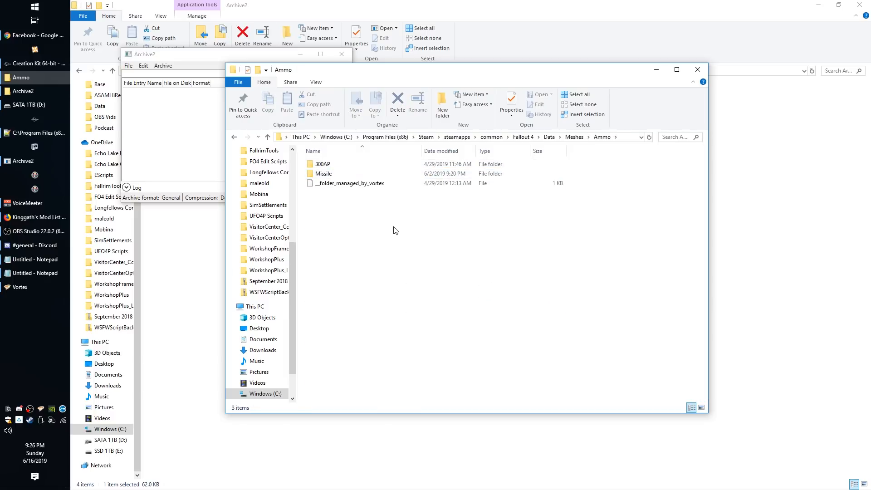
left_click(321, 164)
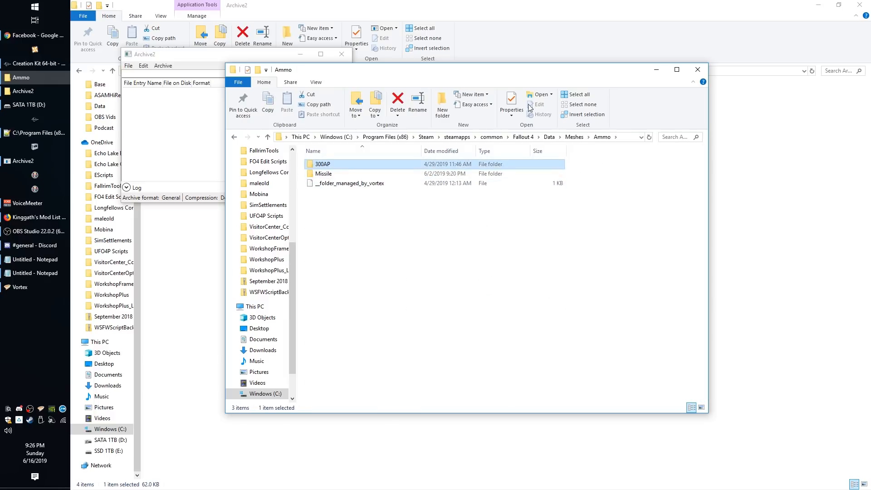
double_click(345, 165)
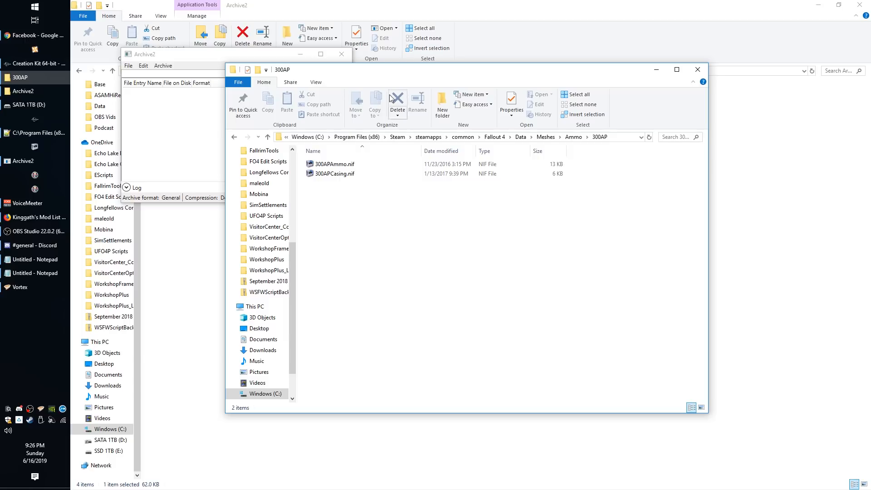
Step: Place the 300AP folder window beside Archive2 and add 300APAmmo.nif and 300APCasing.nif to the empty archive
left_click_drag(396, 65, 639, 75)
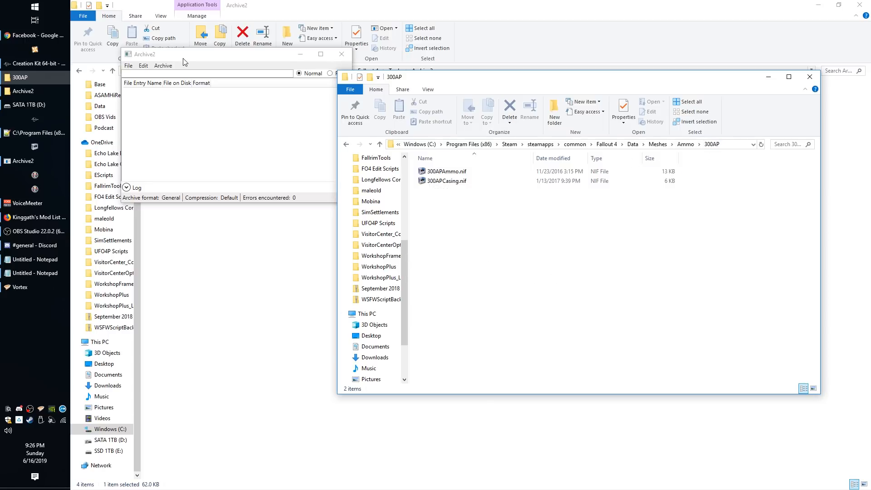
left_click_drag(182, 57, 184, 59)
left_click_drag(594, 251, 198, 131)
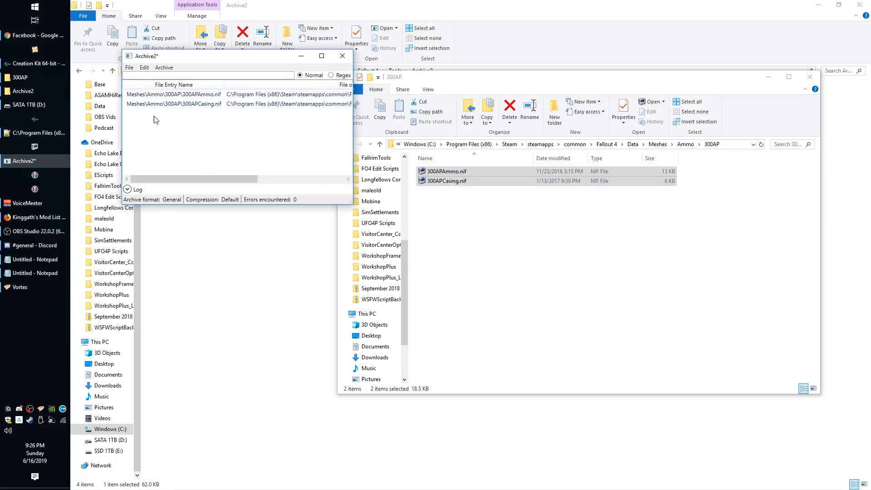
left_click(684, 267)
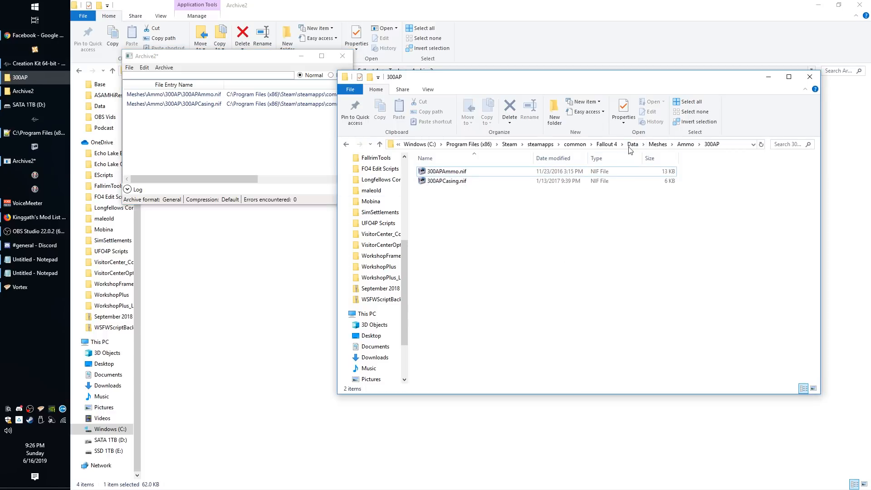
left_click(198, 131)
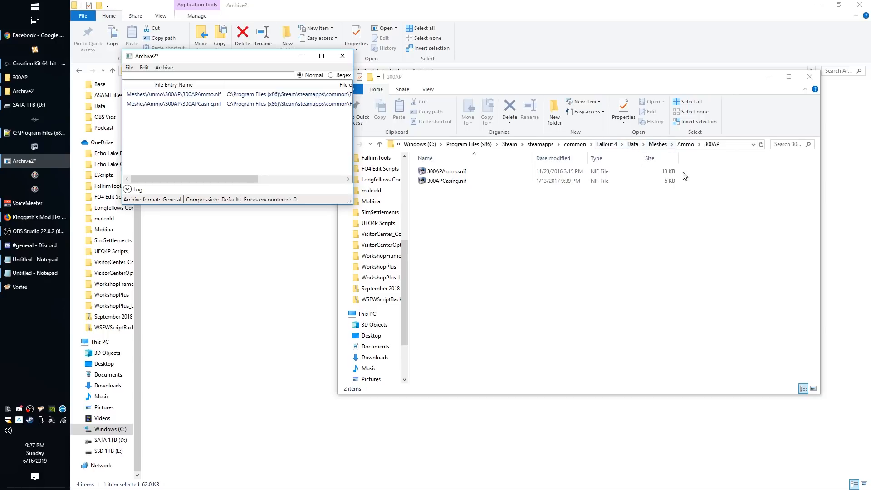
left_click(624, 272)
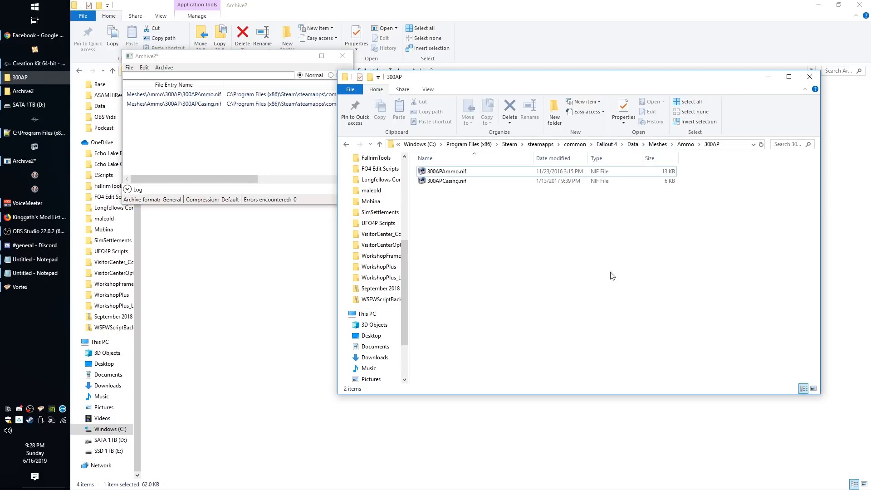
left_click(169, 137)
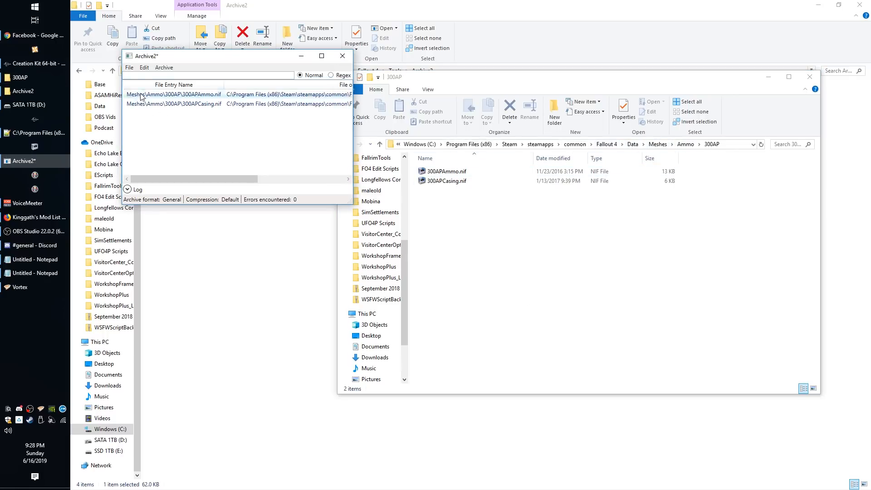
left_click(662, 245)
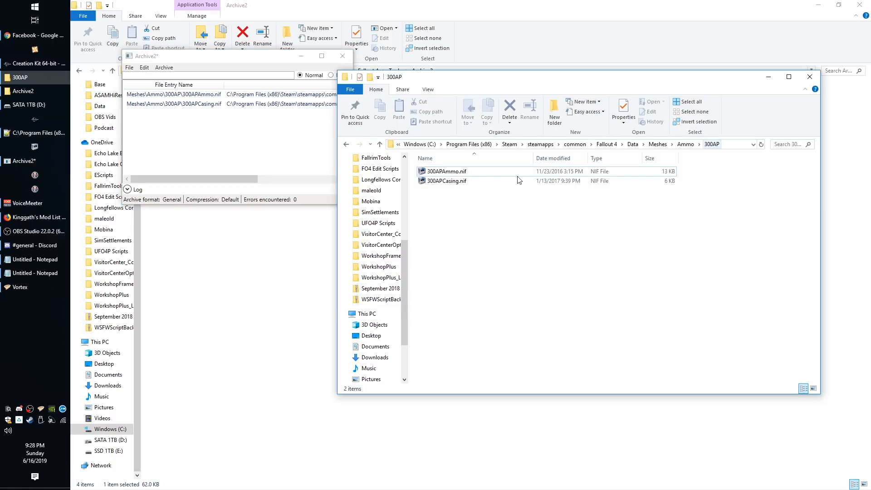
left_click(221, 169)
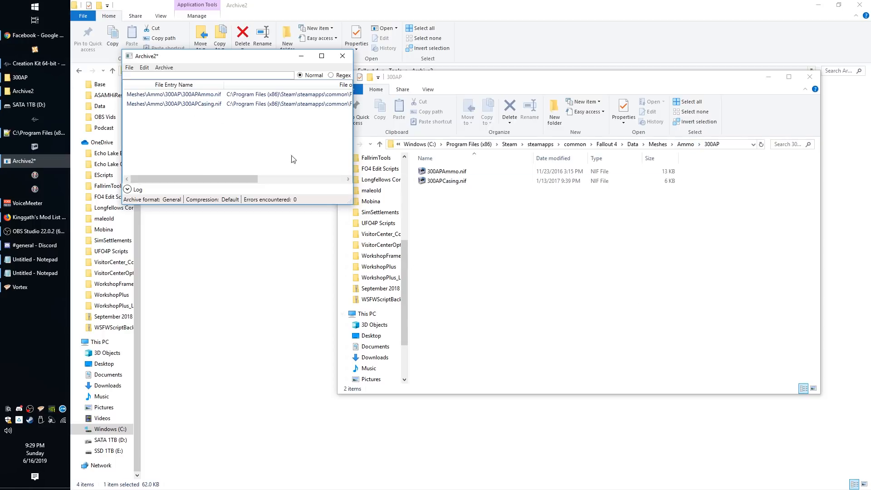
Step: Set the compression of files not yet archived to None in the archive settings
left_click(164, 67)
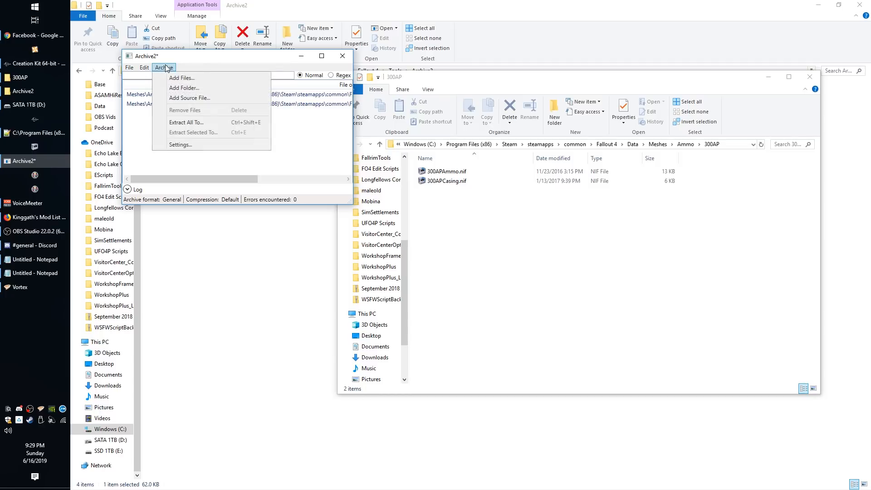
left_click(190, 142)
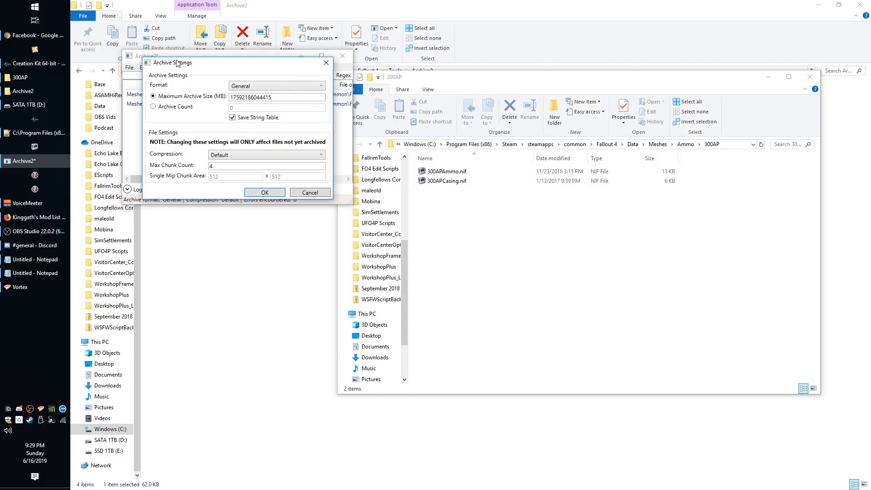
left_click(222, 158)
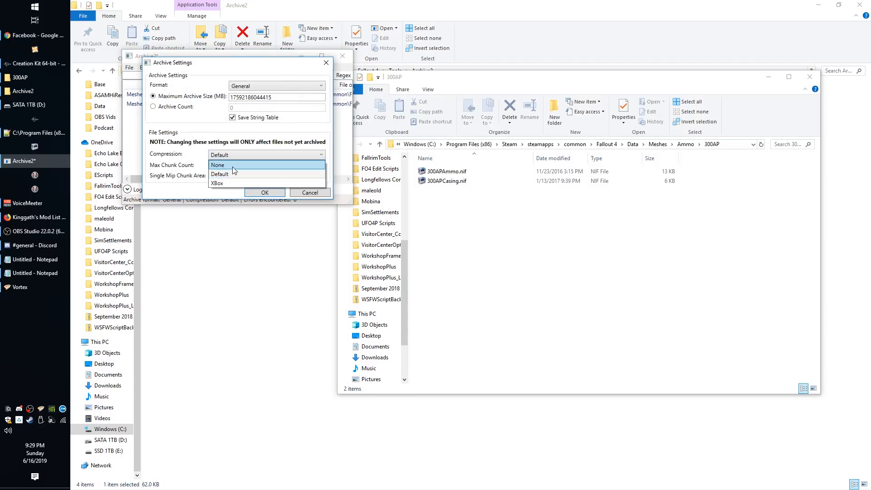
left_click(233, 167)
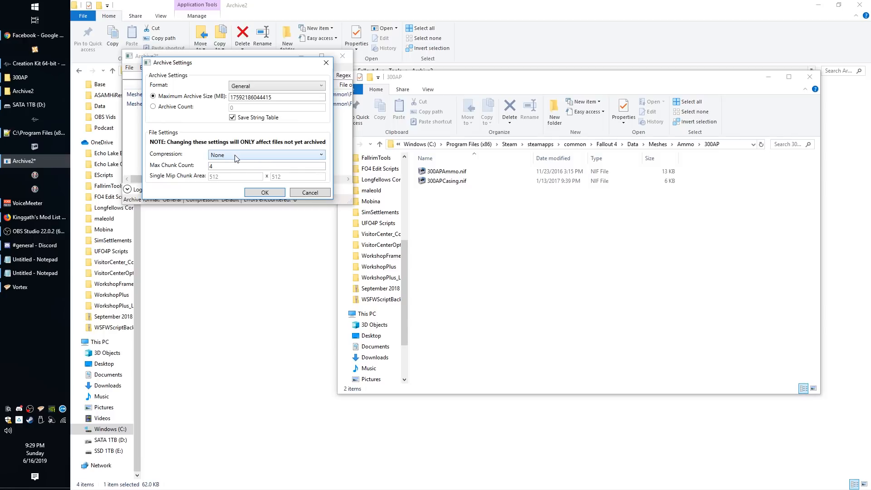
left_click(262, 193)
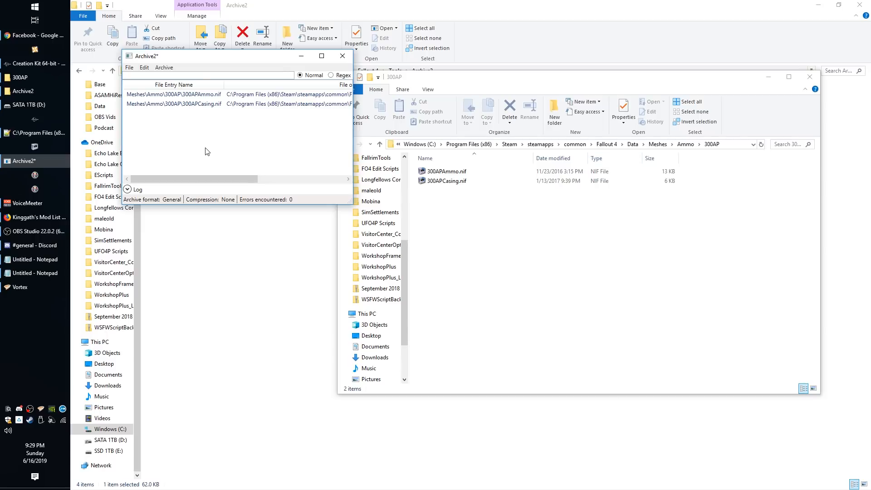
Step: Reopen the archive settings and return the file compression to Default
left_click(164, 67)
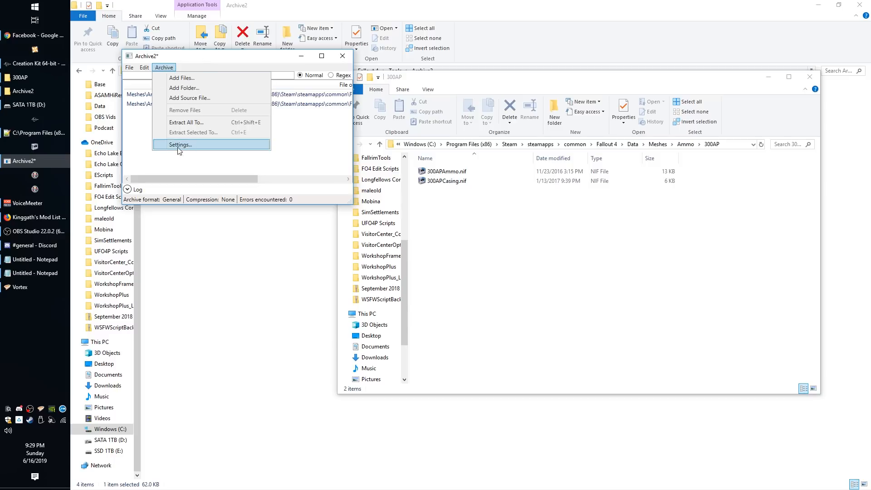
left_click(203, 68)
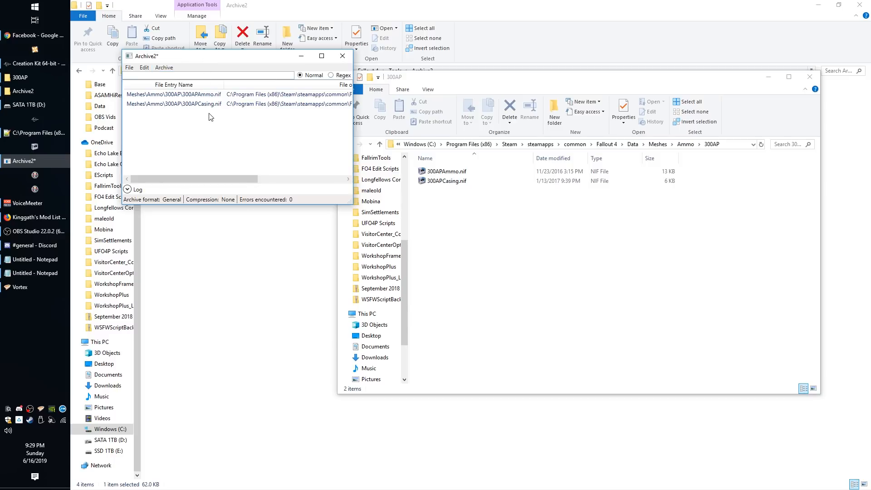
left_click(164, 67)
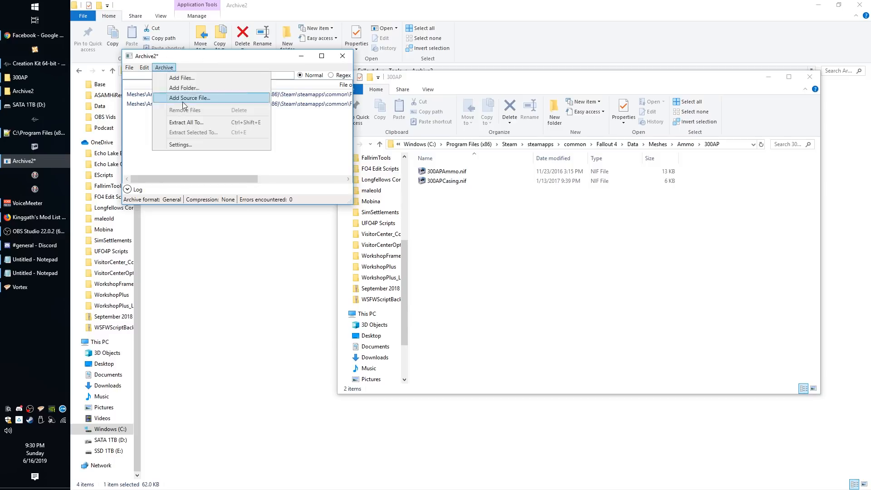
left_click(193, 145)
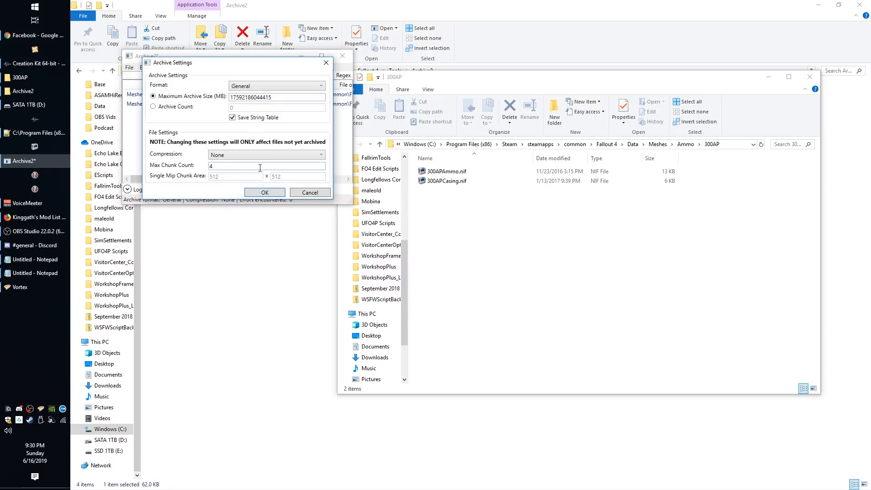
left_click(229, 155)
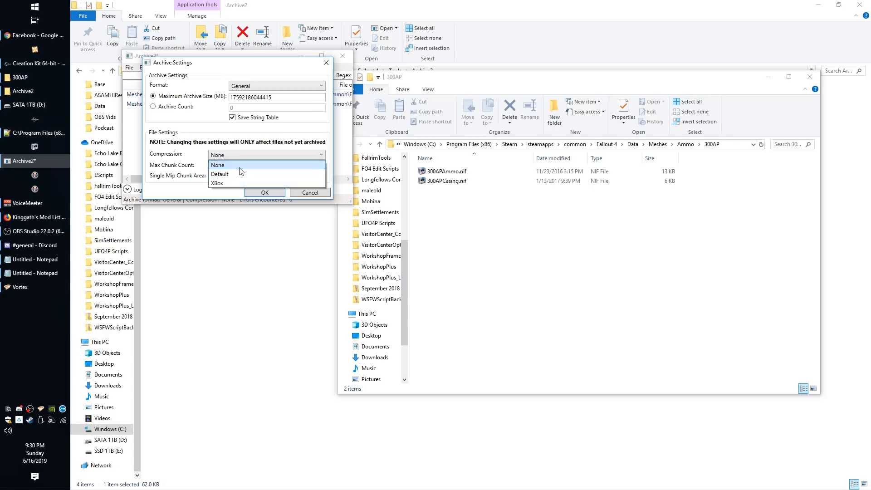
left_click(237, 174)
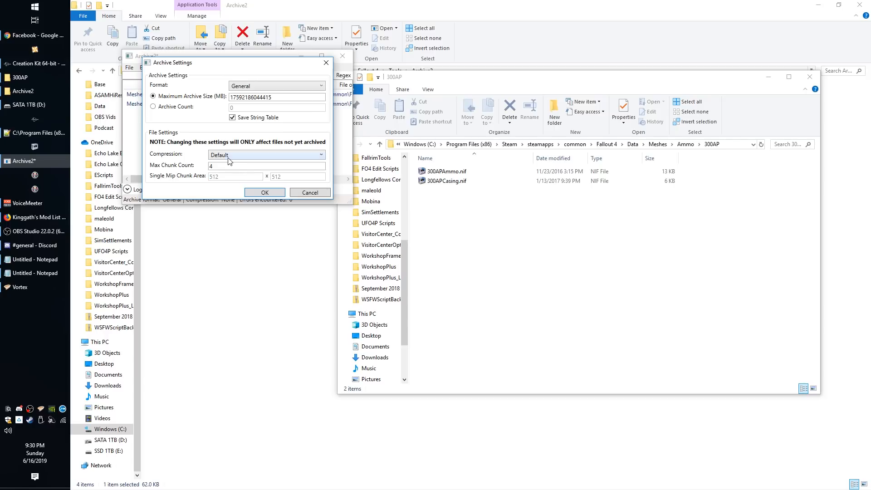
left_click(263, 193)
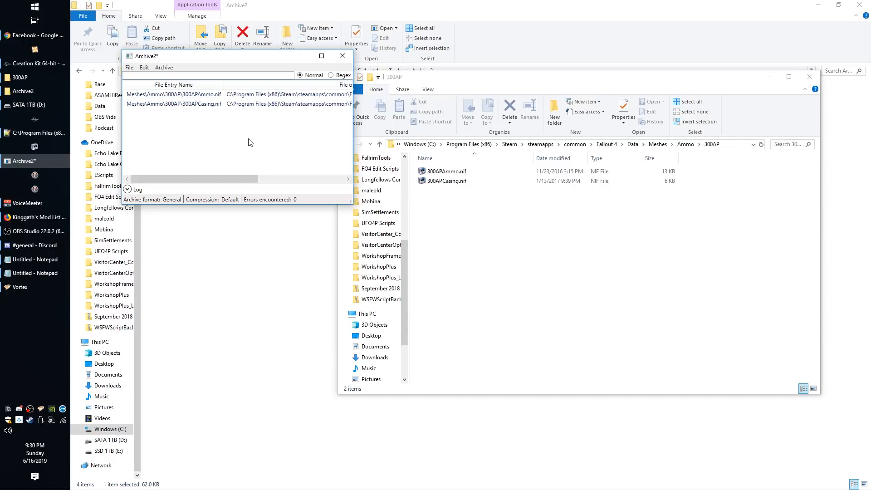
Step: Start saving the archive to the Fallout 4 Data folder and check the plugin's name in the Creation Kit
left_click(129, 74)
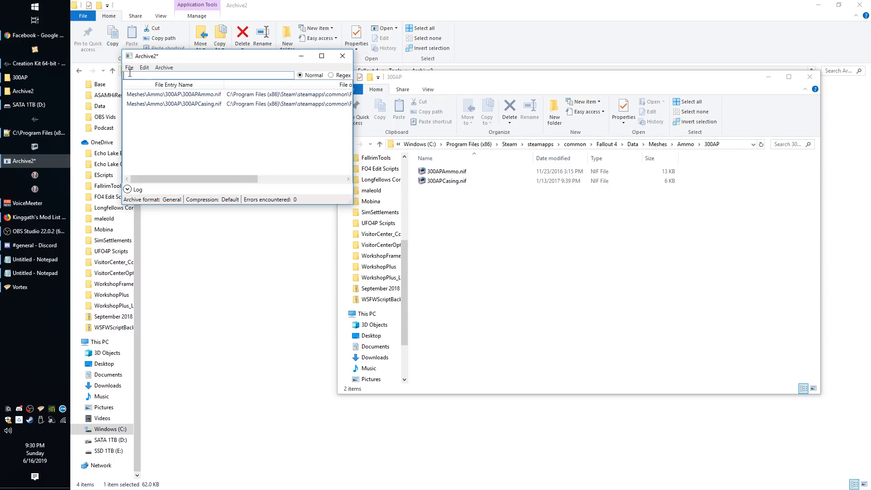
left_click(163, 67)
left_click(163, 68)
left_click(129, 67)
left_click(156, 110)
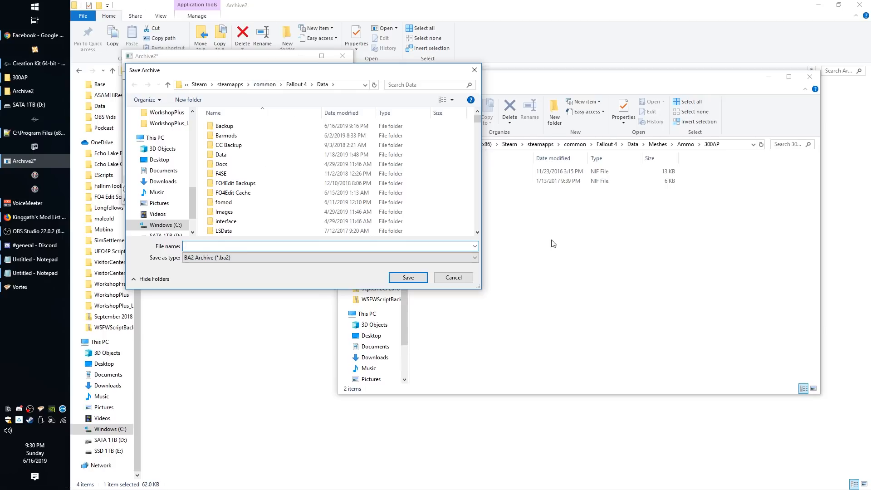
left_click_drag(324, 78, 308, 127)
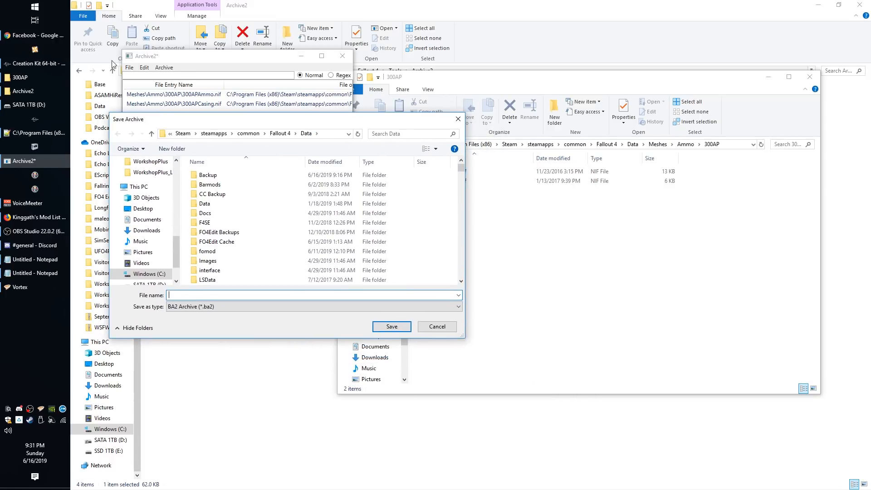
left_click(39, 64)
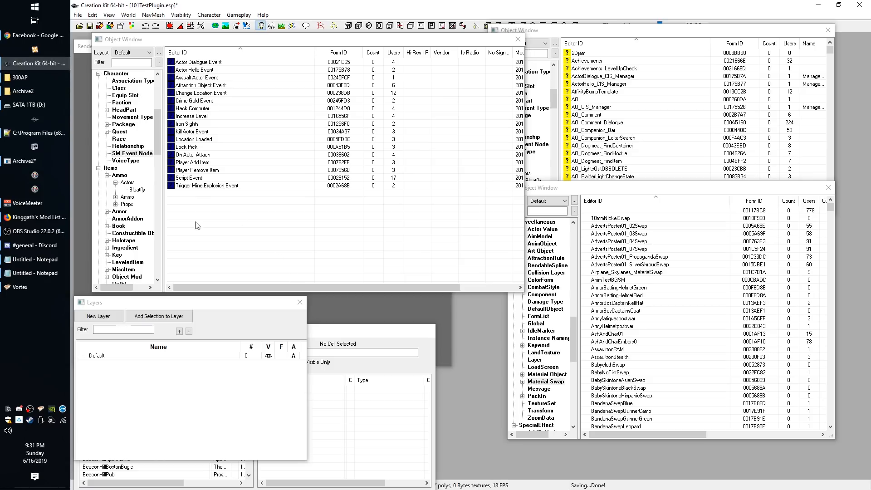
left_click(35, 164)
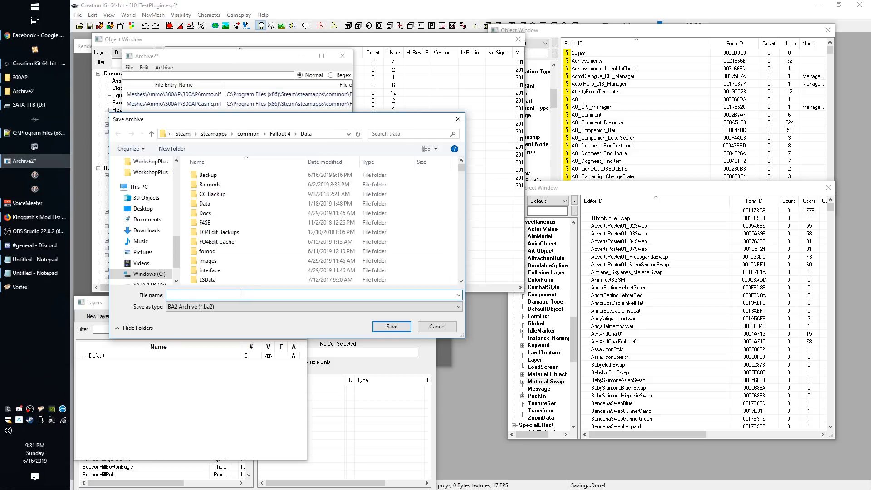
Step: Save the archive as a BA2 file named 101TestPlugin - Main in the Data folder
type("101")
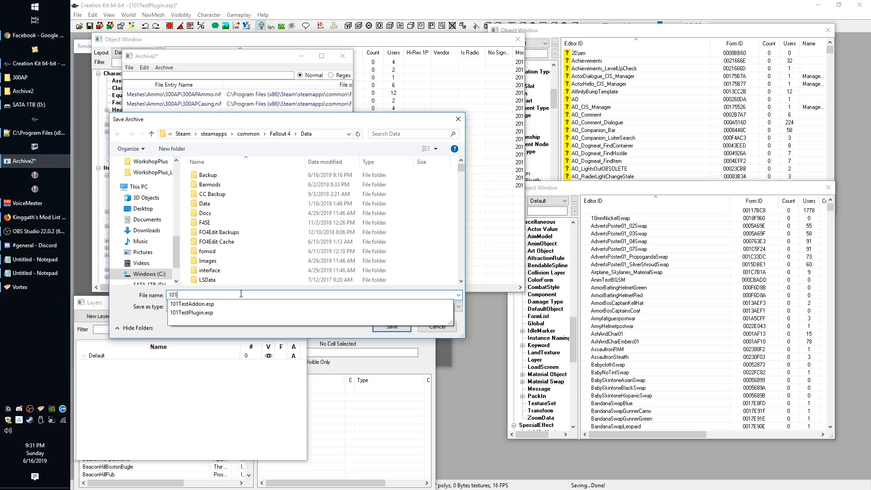
type("TestP")
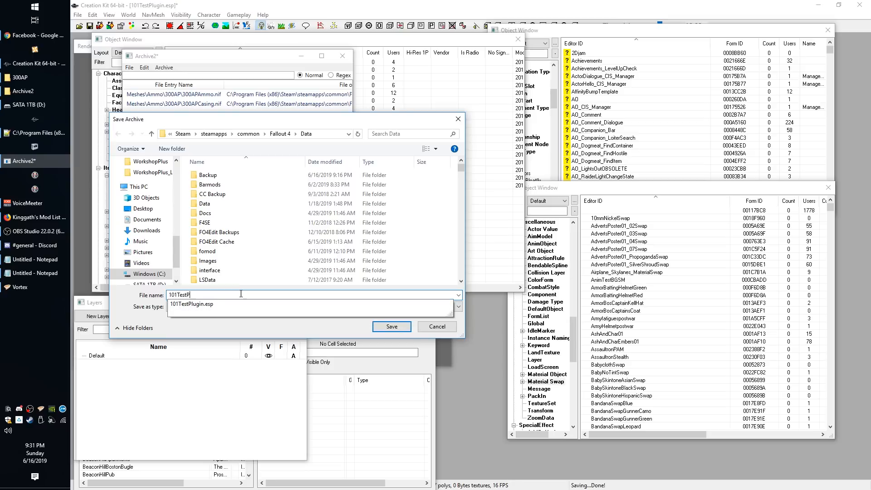
type("lugin.esp")
key("BackSpace")
key("BackSpace")
key("BackSpace")
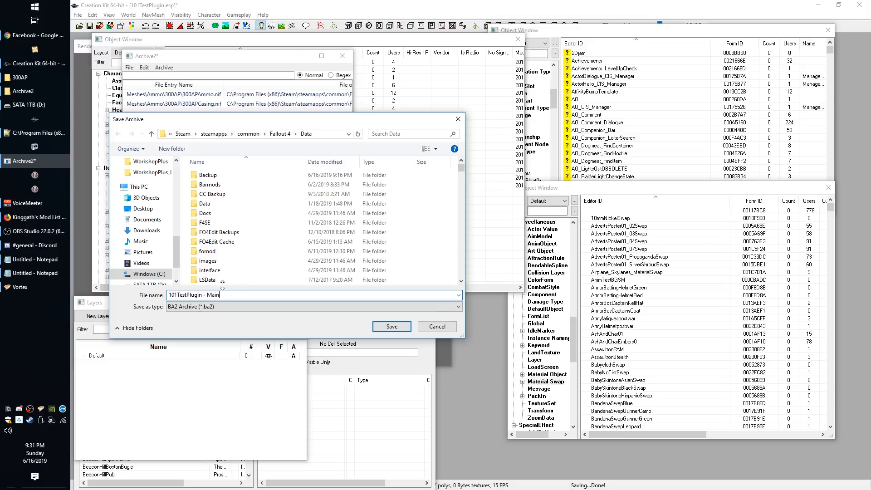
left_click(392, 326)
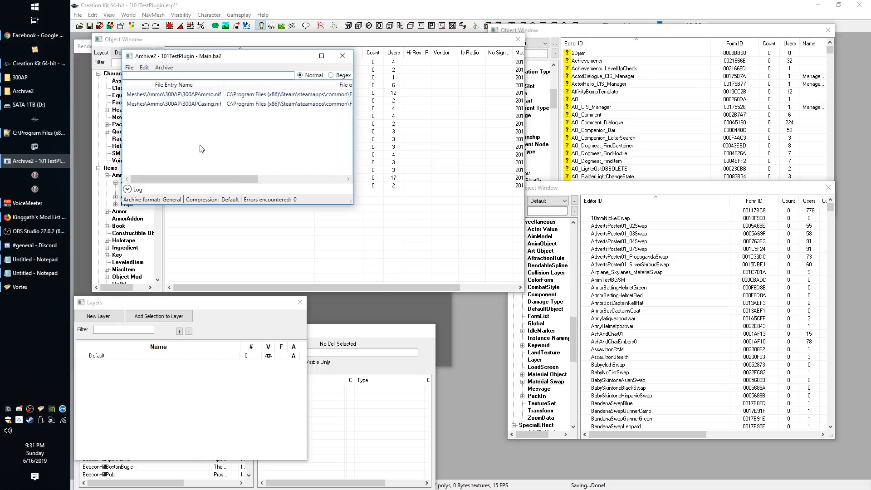
Step: Set the compression to None for files not yet archived in the 101TestPlugin - Main archive
left_click(164, 67)
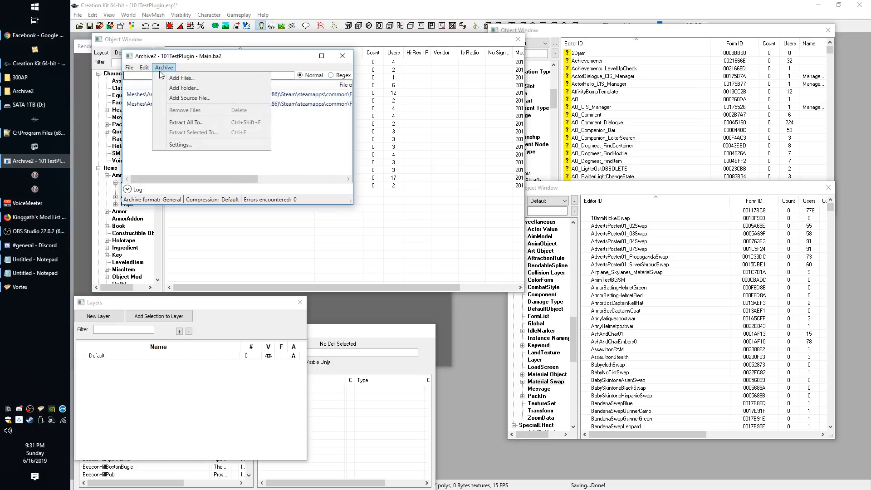
left_click(191, 146)
left_click(254, 155)
left_click(241, 166)
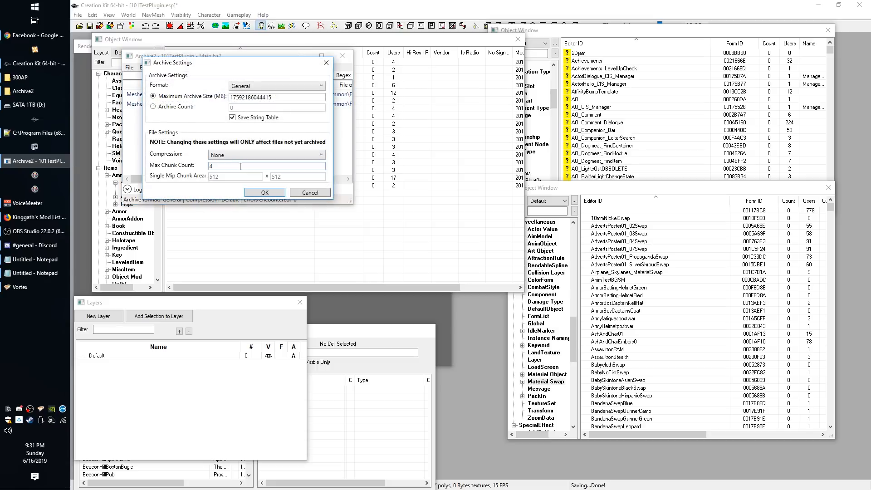
left_click(263, 192)
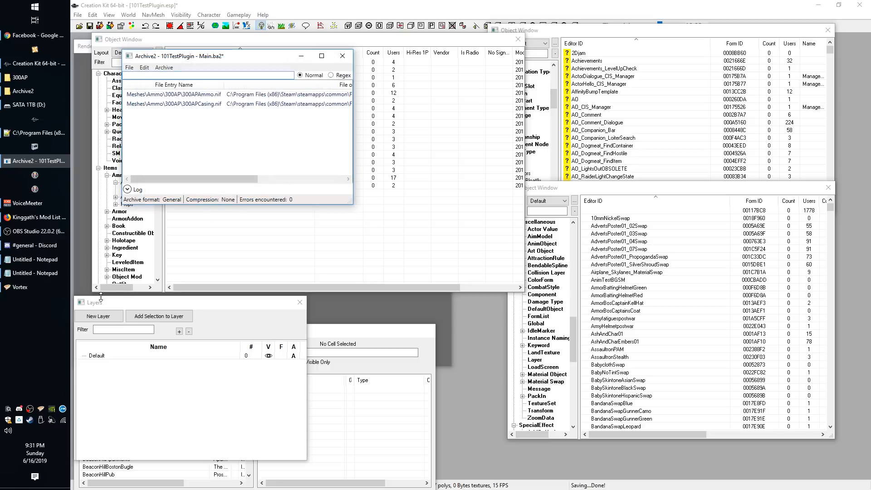
Step: In File Explorer, open Data\Sound\fx\AnimatedChems\Mentats and add its NPC_Human_Eatin... sound file to the archive
left_click(20, 77)
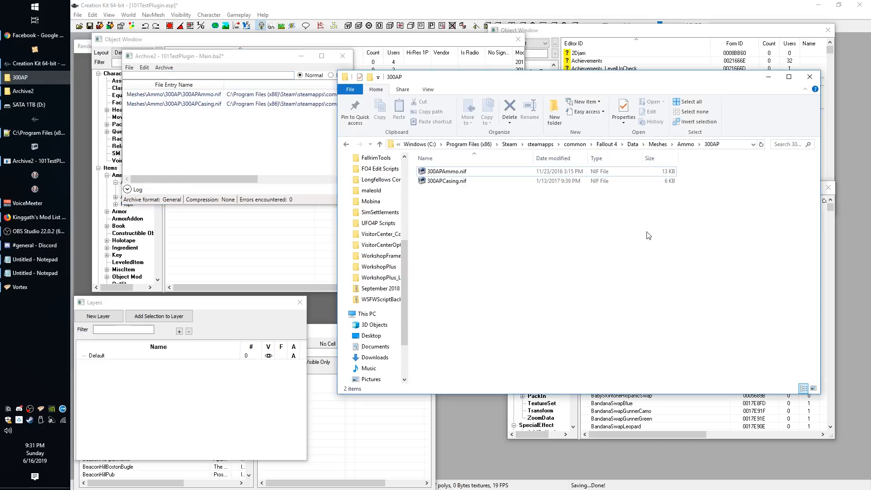
left_click(632, 144)
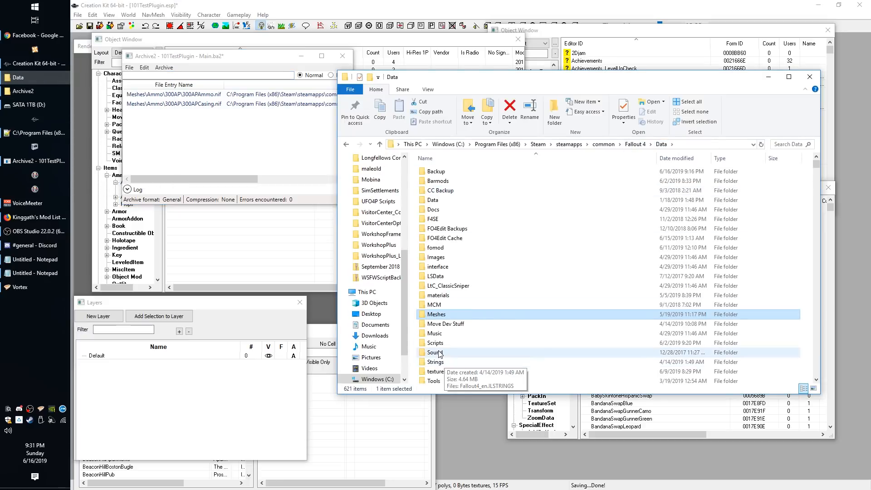
double_click(441, 355)
double_click(430, 172)
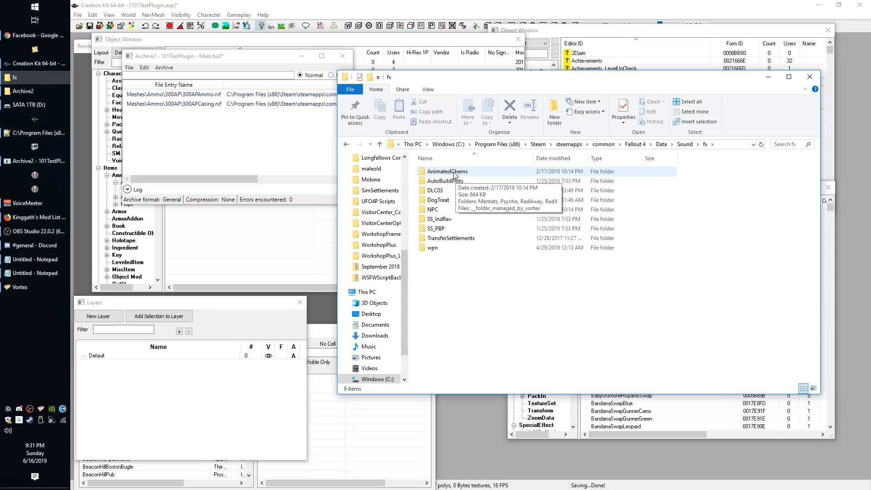
double_click(453, 172)
double_click(439, 173)
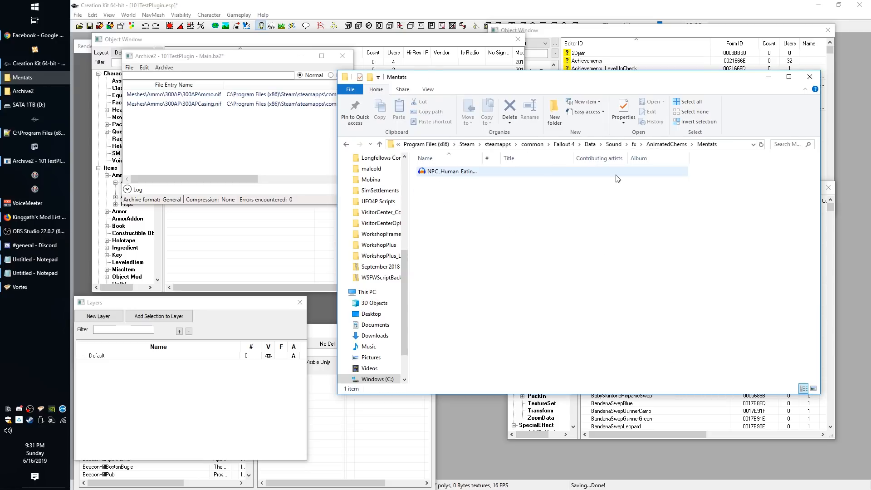
left_click_drag(501, 207, 233, 151)
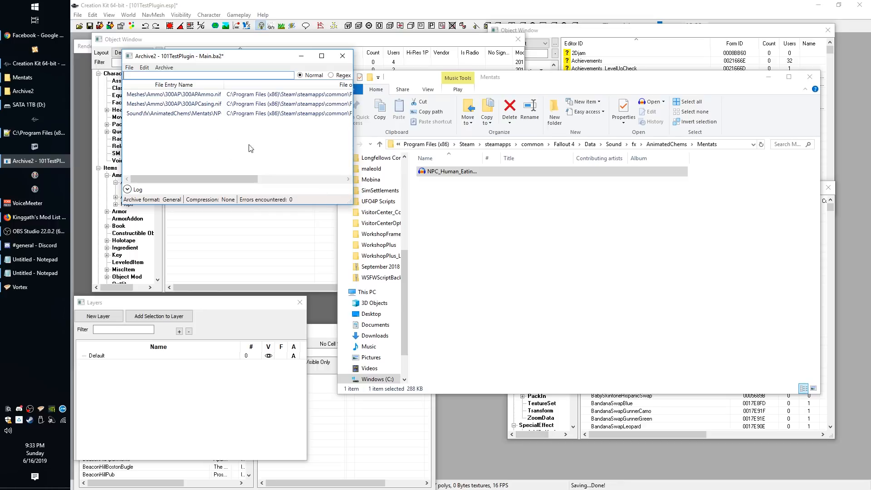
Step: Check the archive settings with compression at None, and save and close the 101TestPlugin - Main archive
left_click(164, 68)
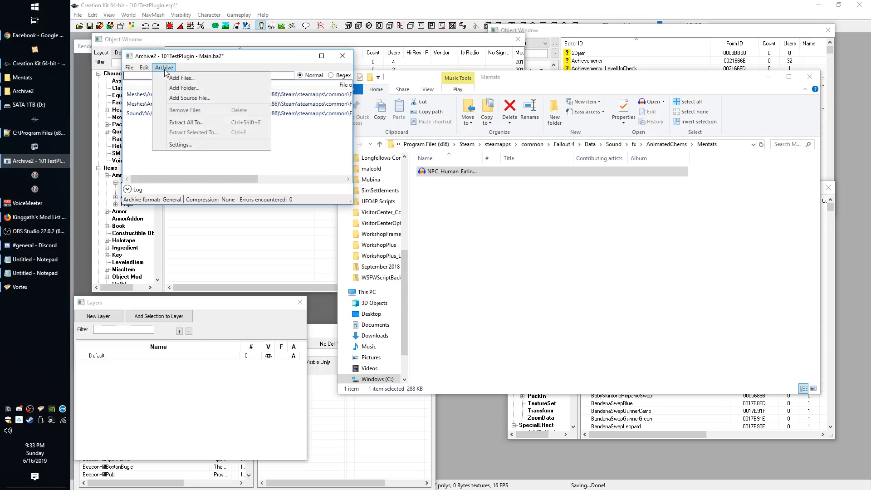
left_click(180, 144)
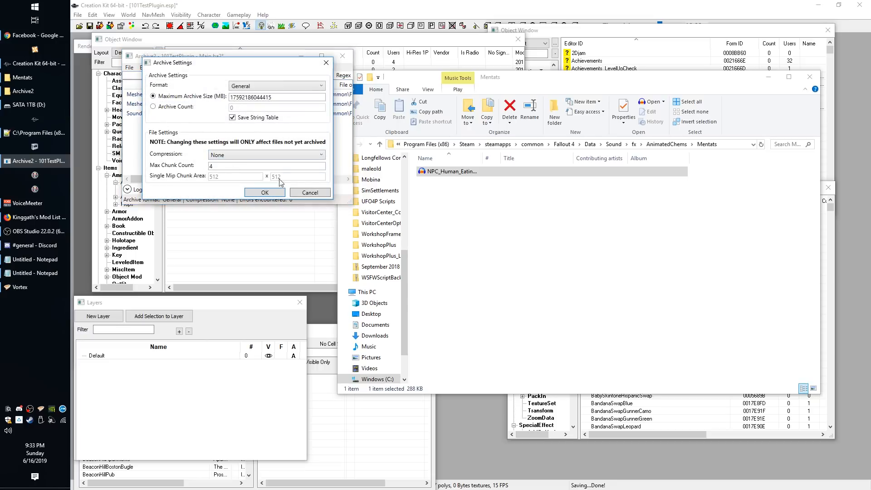
left_click(265, 193)
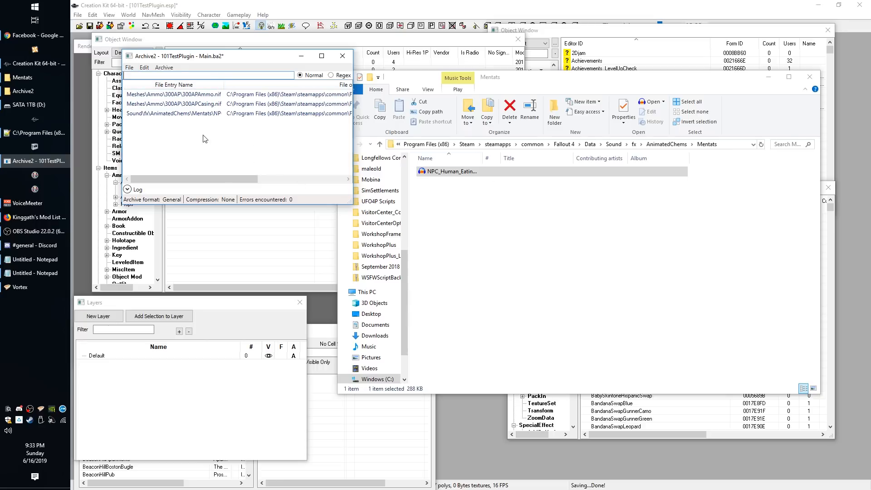
left_click(129, 67)
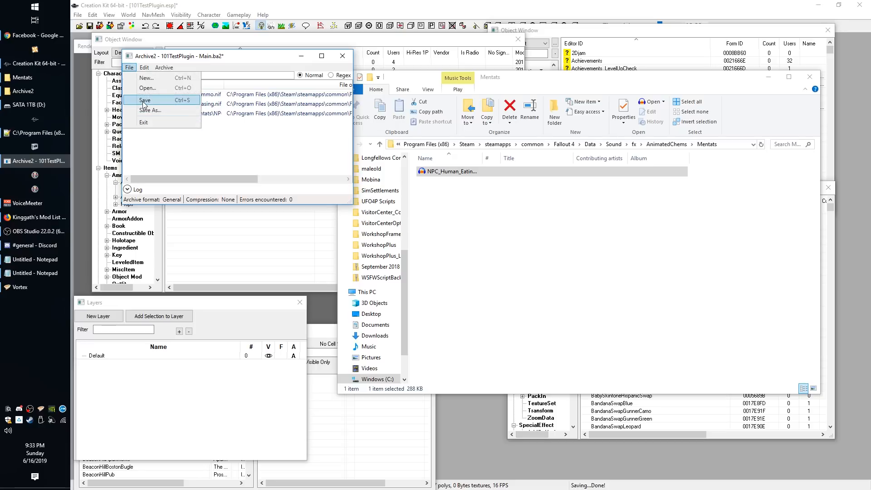
left_click(148, 97)
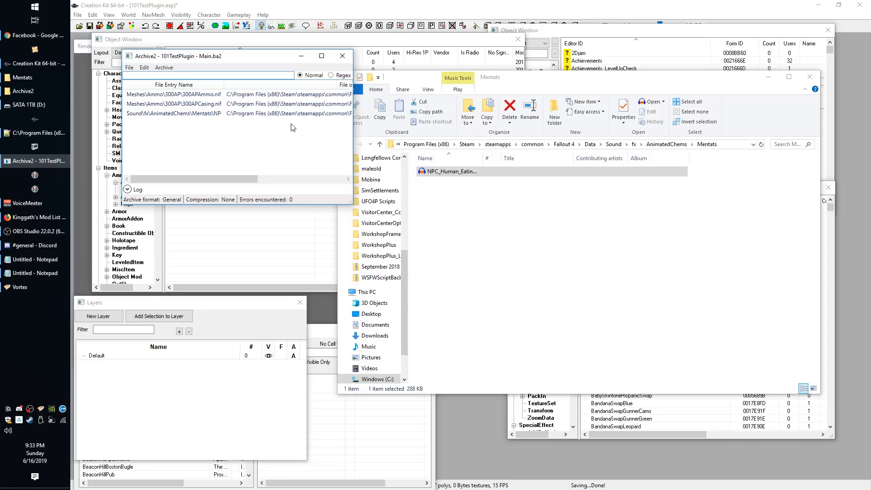
left_click(342, 59)
Step: Launch a new Archive2 window from the Fallout 4 Tools\Archive2 folder and choose Default compression in its archive settings
left_click(22, 90)
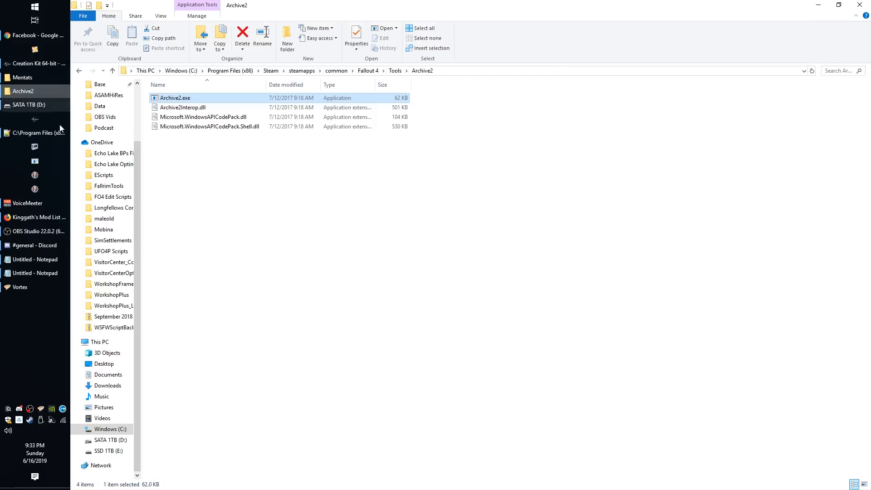
double_click(185, 98)
left_click(199, 100)
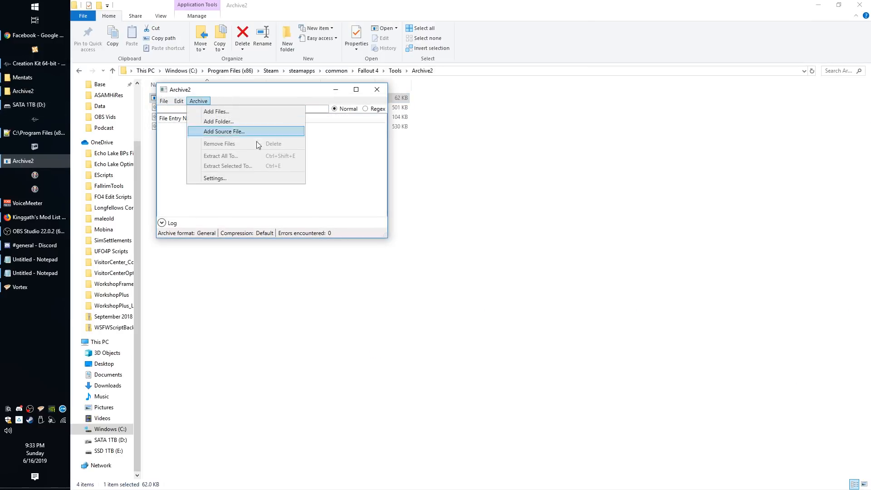
left_click(212, 179)
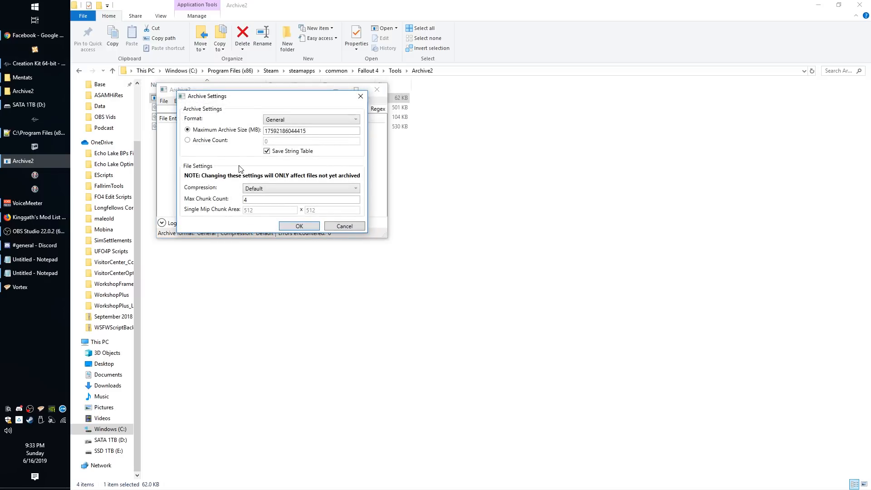
left_click(272, 186)
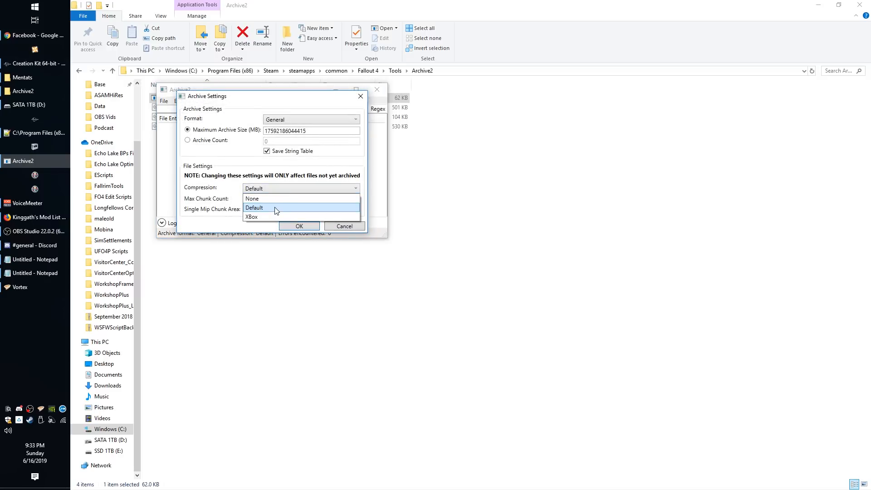
left_click(274, 207)
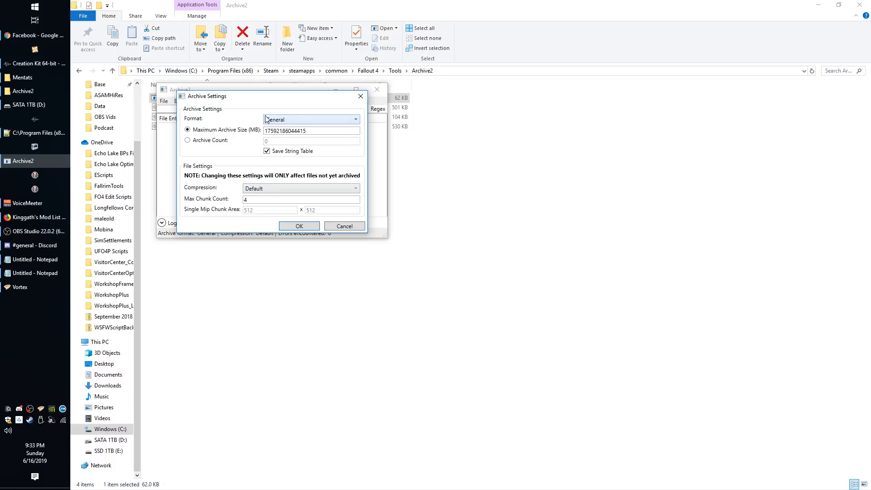
Step: Review the compression choices None, Default and XBox in the archive settings without changing the selection
left_click(265, 189)
left_click(262, 189)
left_click(275, 187)
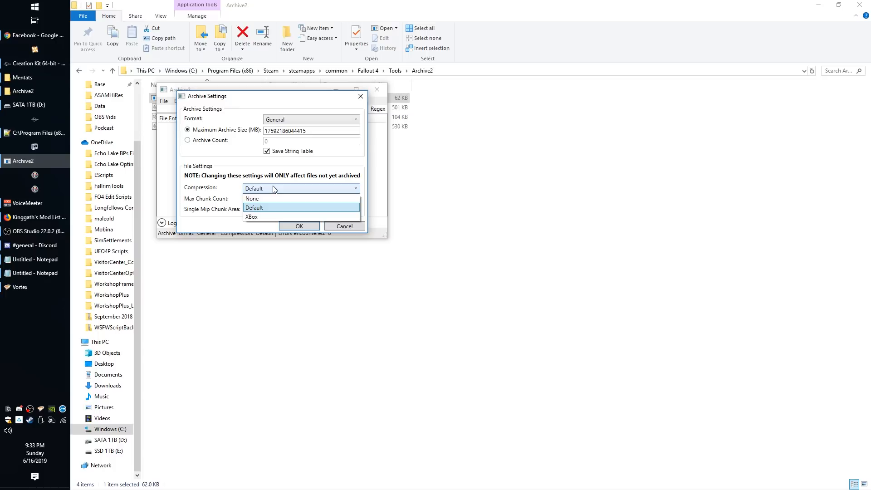
left_click(255, 209)
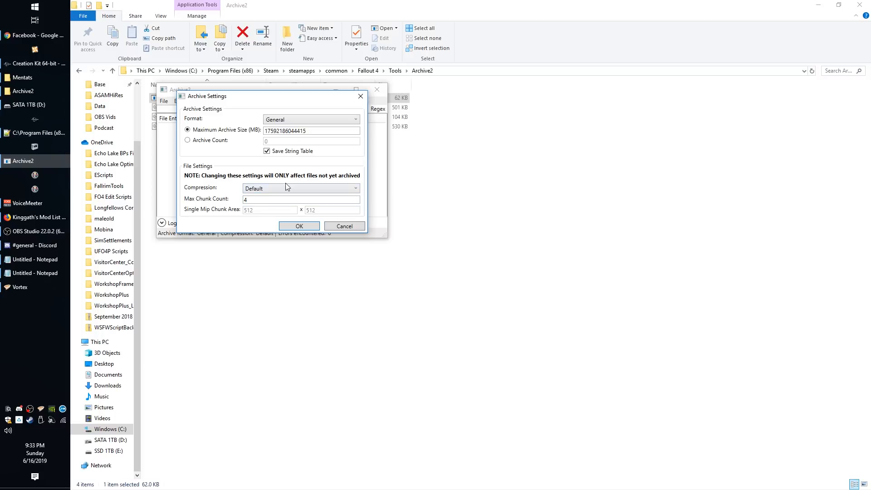
left_click(259, 188)
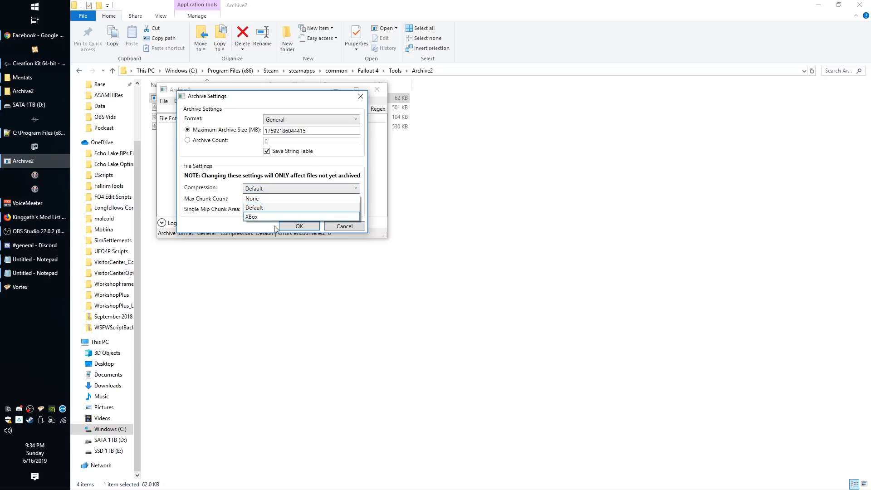
left_click(255, 188)
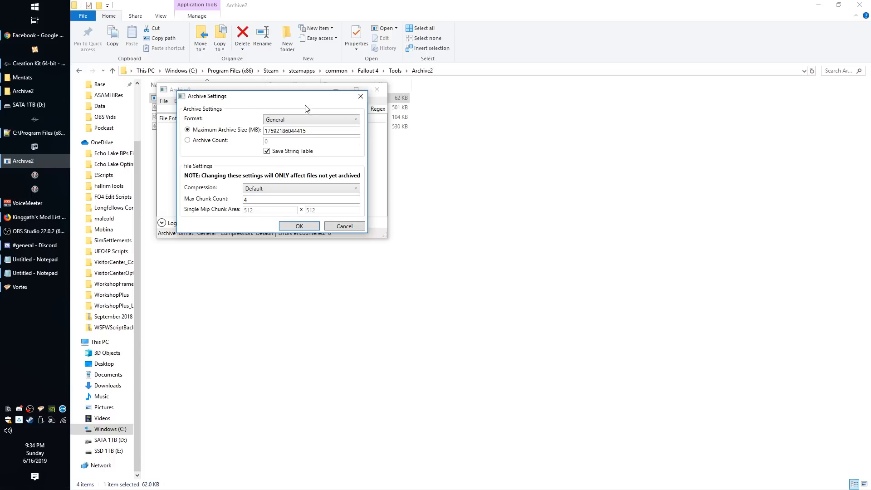
left_click(290, 119)
left_click(285, 119)
left_click(244, 188)
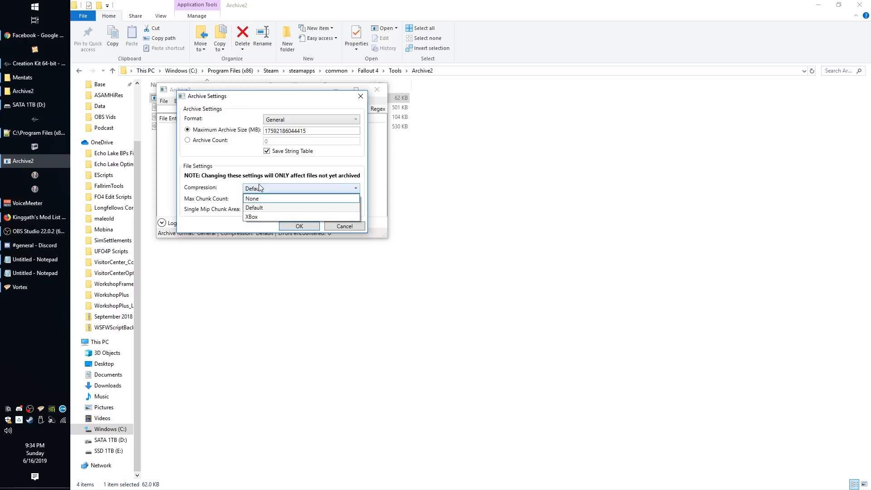
left_click(260, 186)
Step: Set the new archive's format to DDS for textures and apply the archive settings
left_click(286, 119)
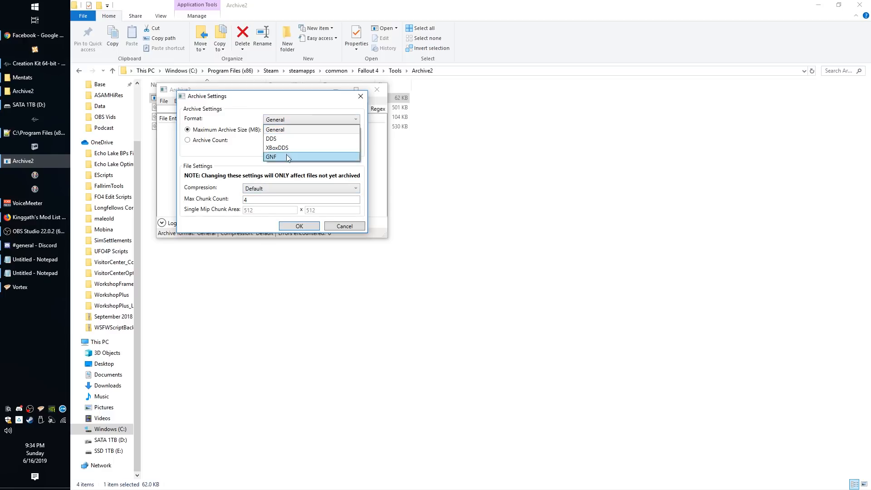
left_click(291, 112)
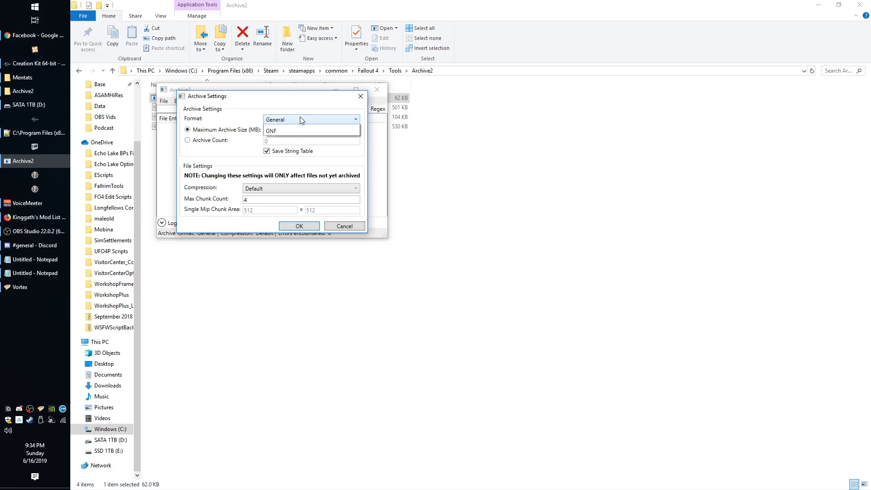
left_click(300, 118)
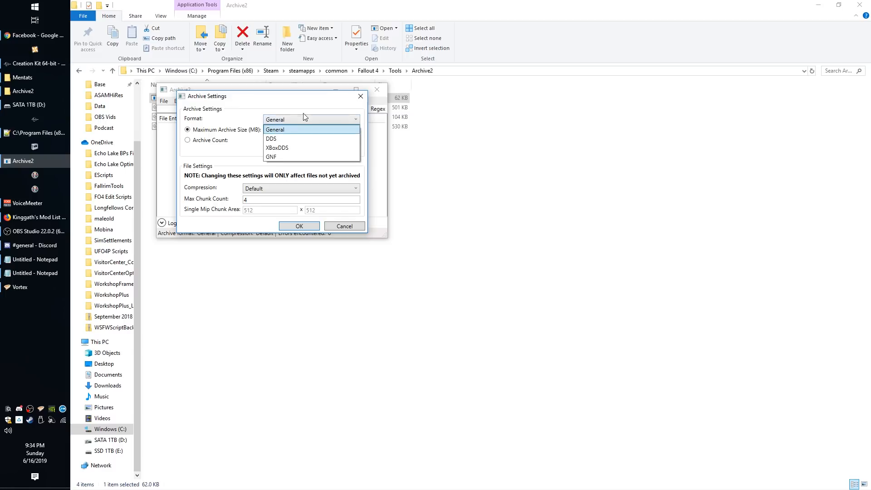
left_click(283, 140)
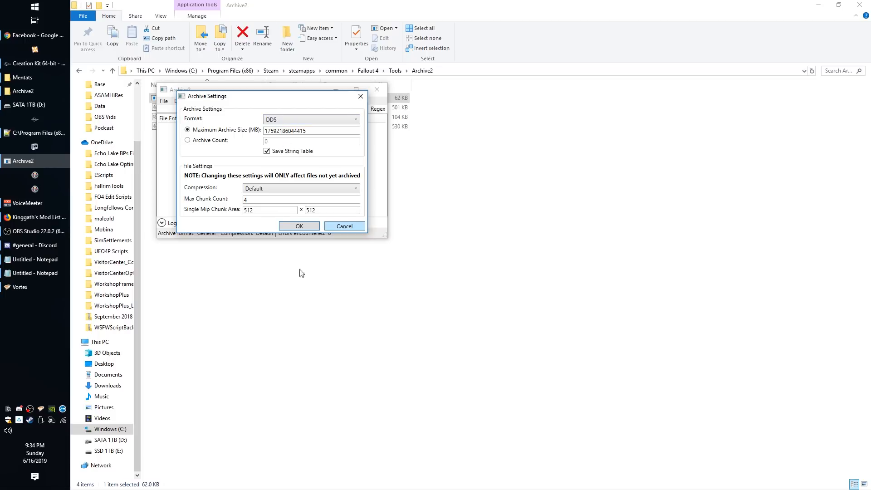
left_click(302, 226)
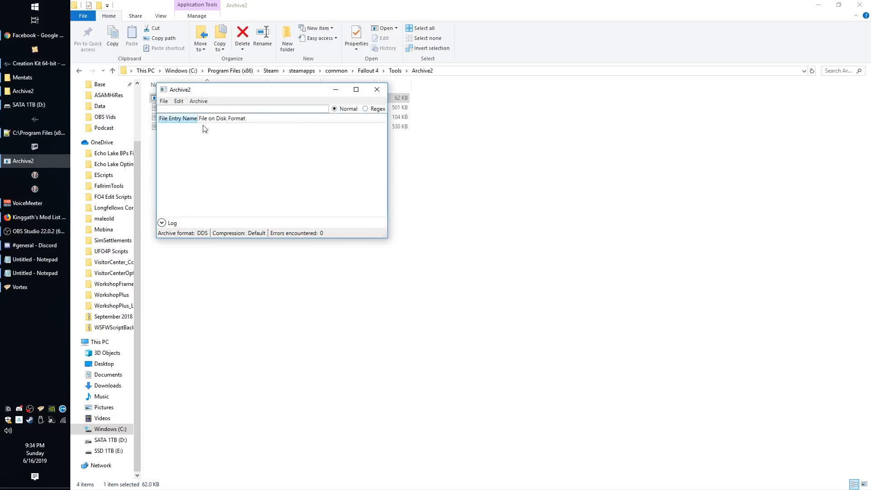
Step: In File Explorer, look at the Addictol DDS textures under Data\textures\AnimatedChemsRedone and add the whole AnimatedChemsRedone folder to the archive
left_click(34, 91)
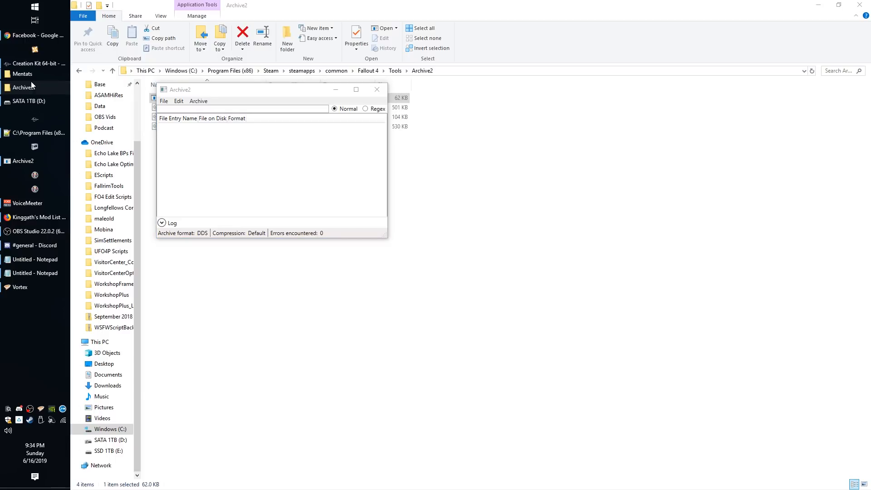
left_click(22, 78)
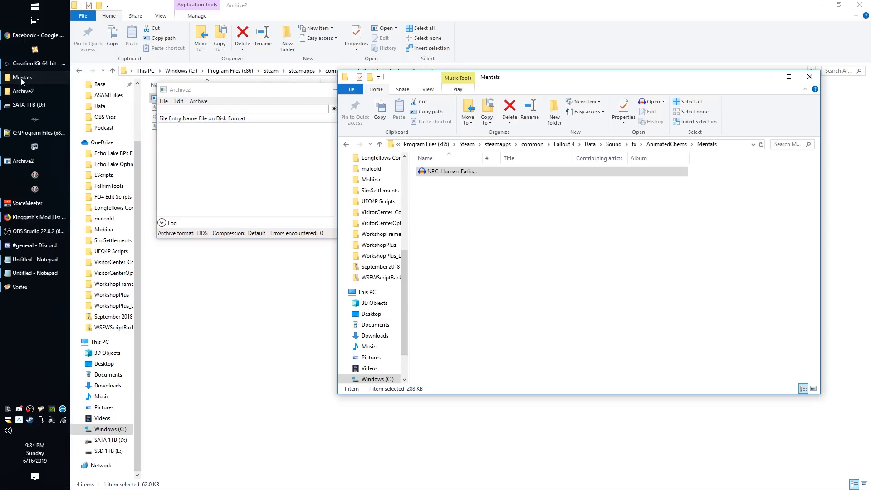
left_click(589, 144)
double_click(438, 349)
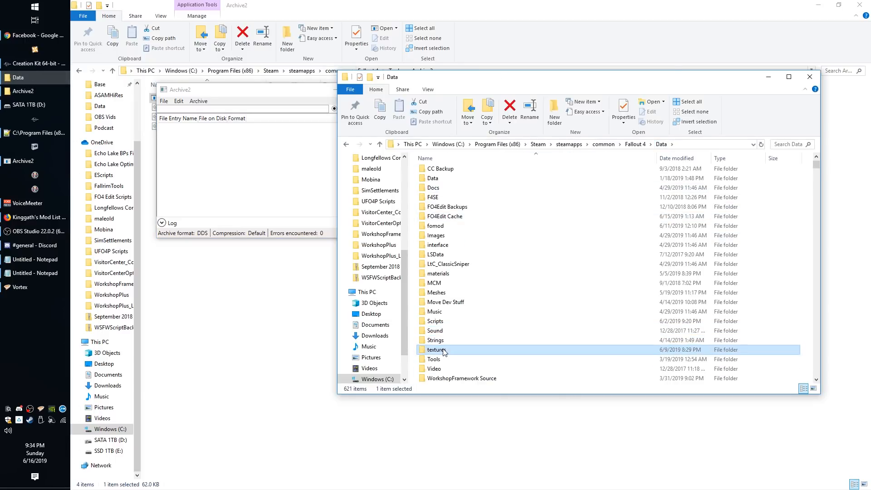
double_click(448, 180)
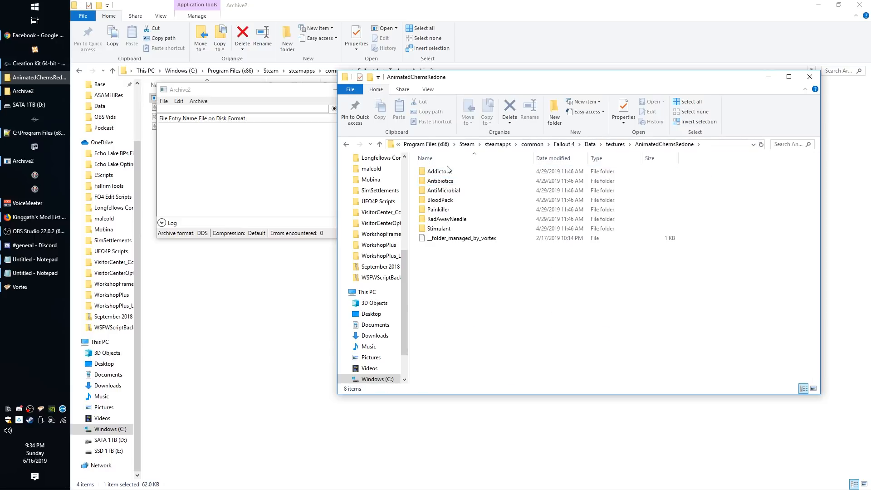
double_click(437, 171)
left_click_drag(666, 265, 376, 150)
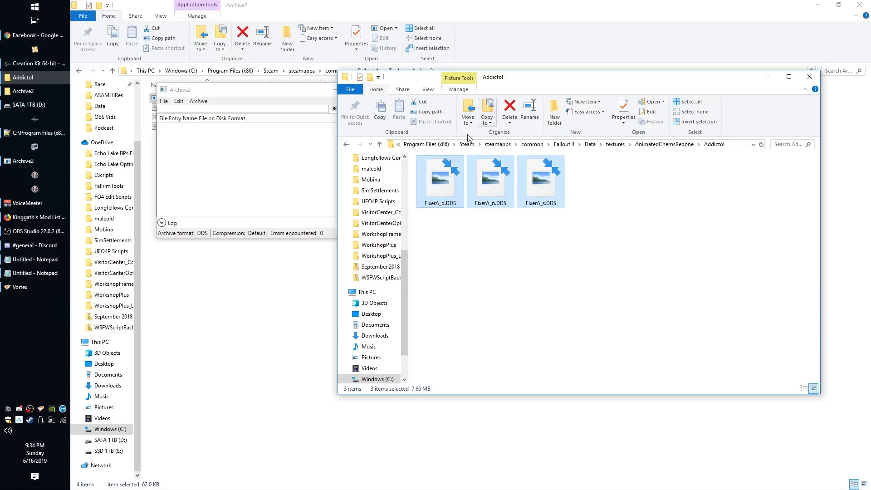
left_click(677, 203)
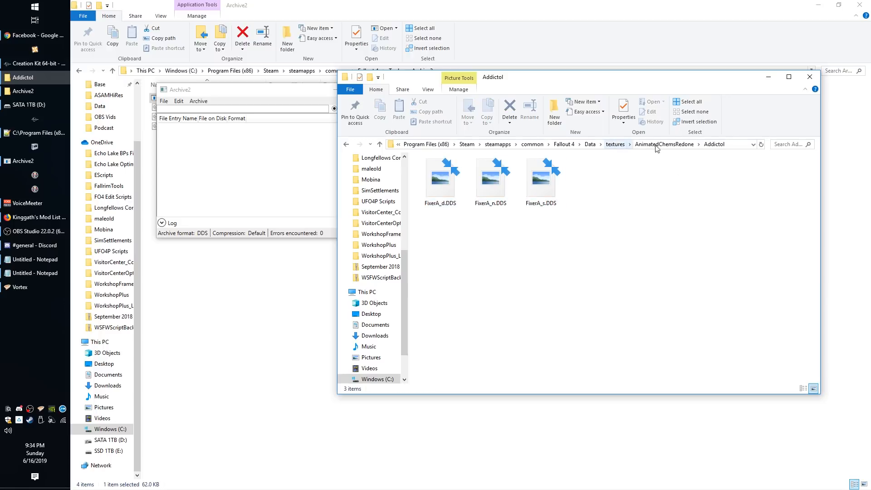
left_click(615, 145)
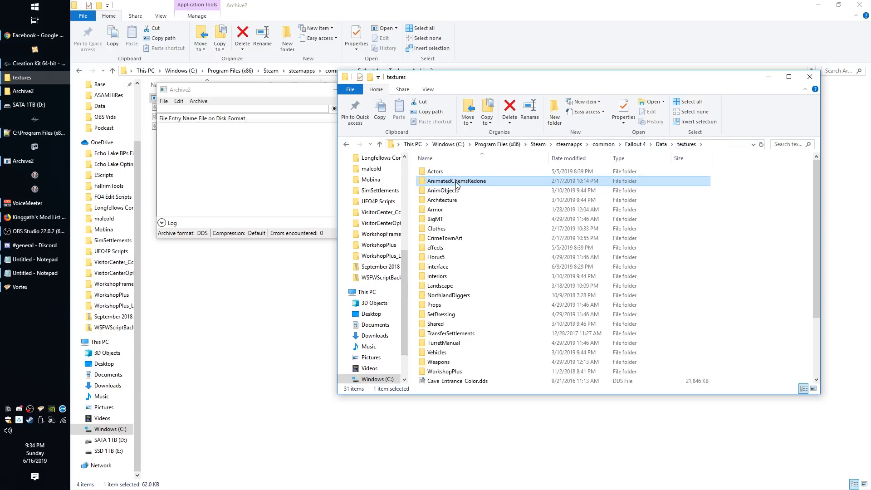
left_click_drag(468, 183, 227, 177)
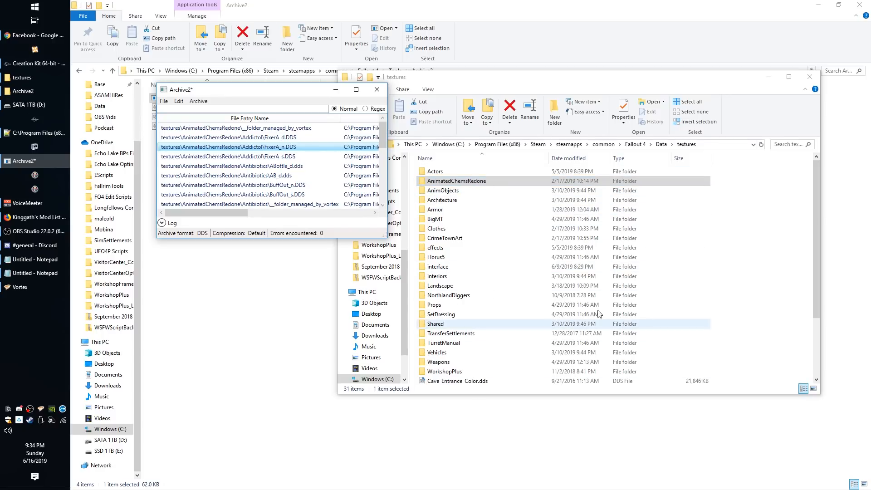
Step: Check the WorkshopPlus folder in Data\textures and look through the archive's texture entries, including the __folder_managed_by_vortex files
left_click(447, 371)
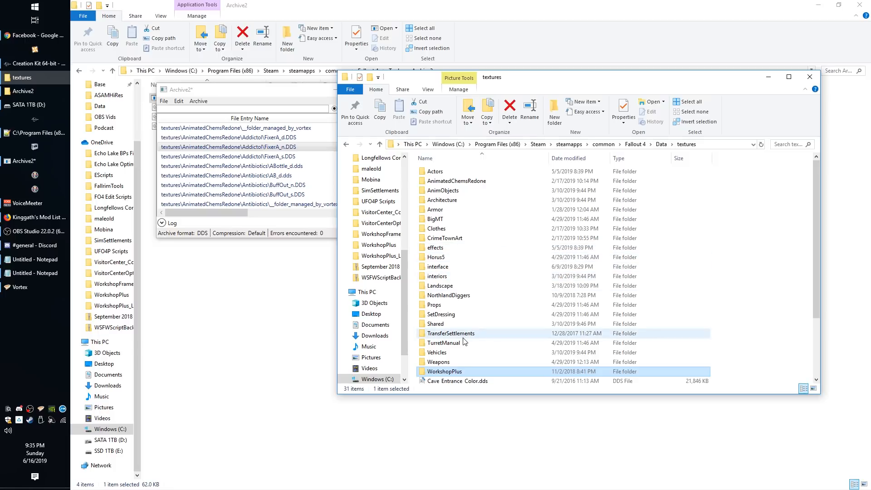
mouse_move(483, 254)
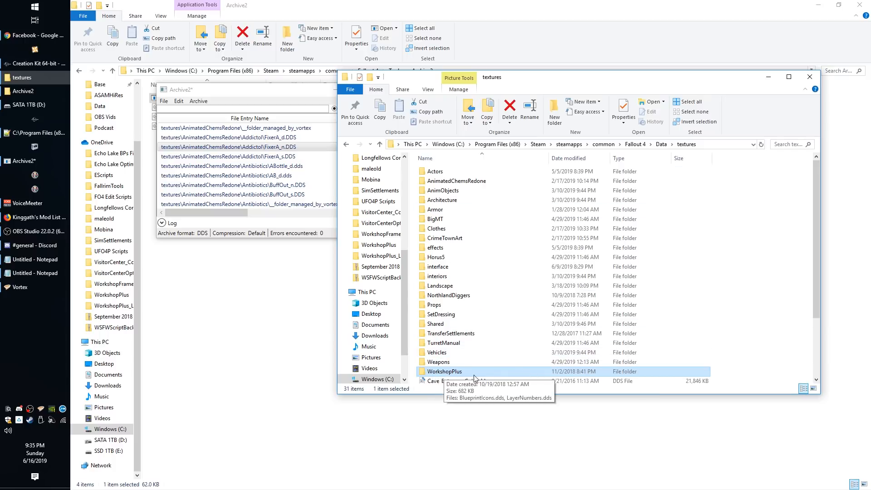
left_click(208, 147)
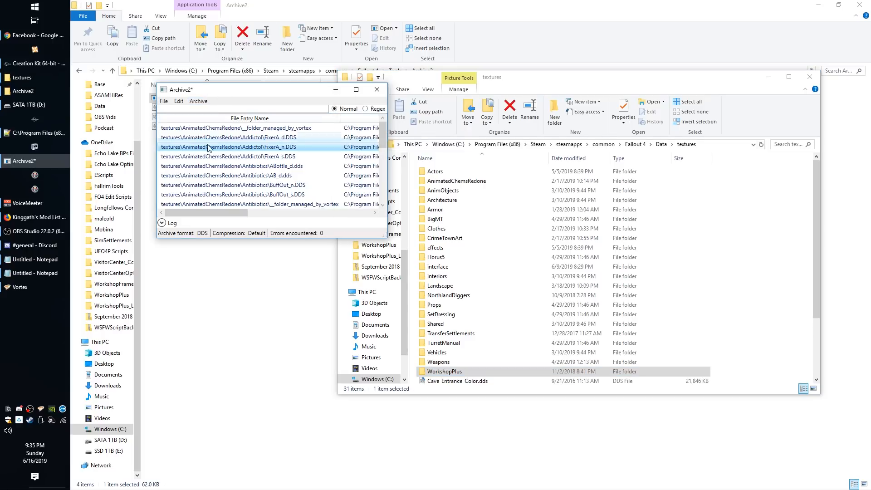
scroll(266, 149, "down", 6)
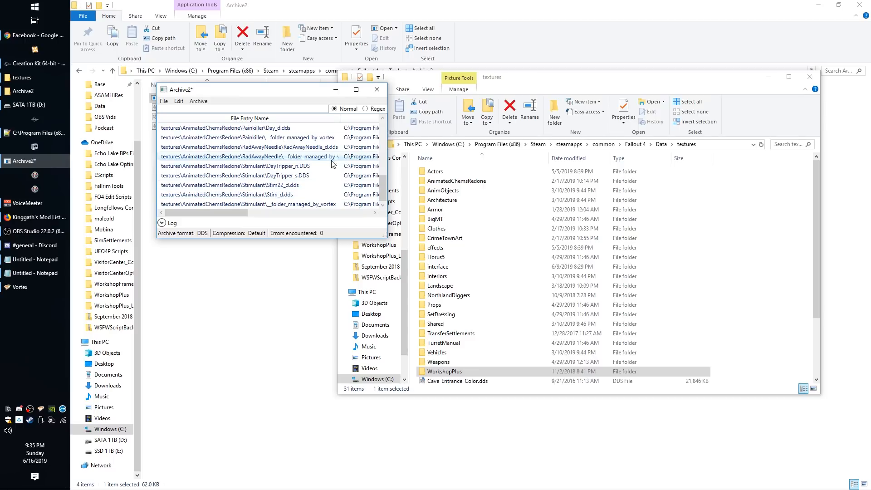
scroll(290, 191, "up", 5)
left_click(263, 129)
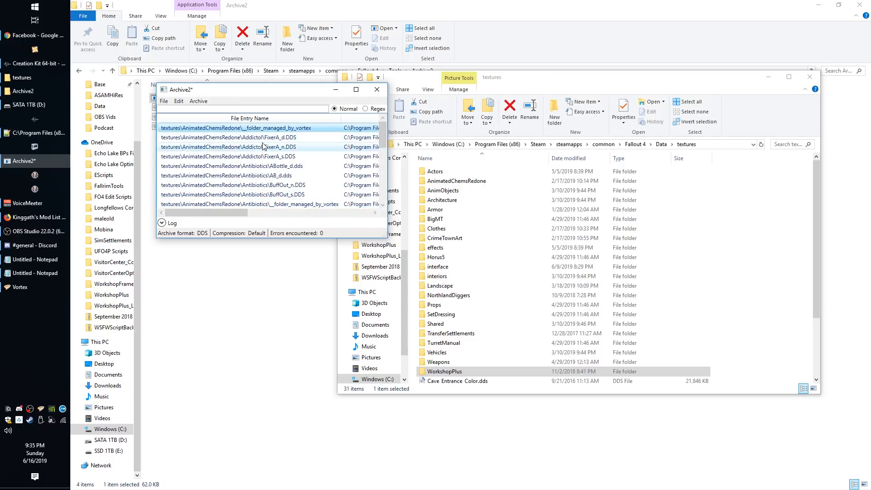
scroll(299, 181, "down", 5)
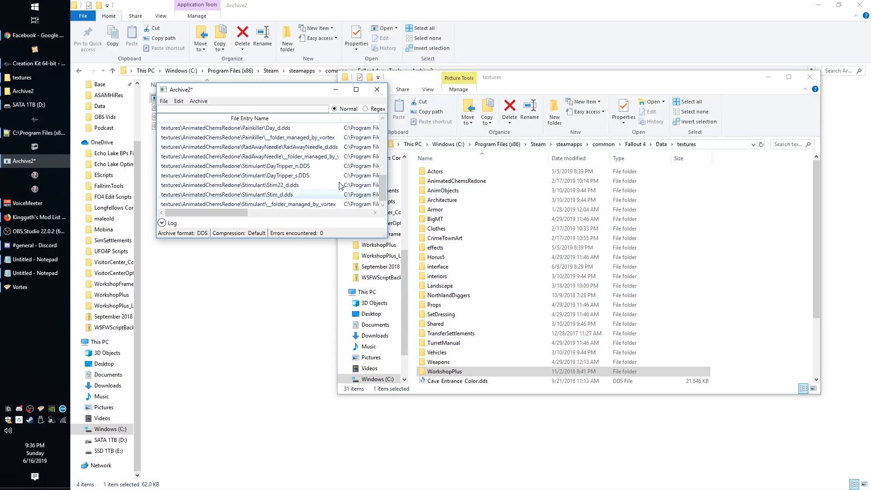
scroll(274, 199, "up", 8)
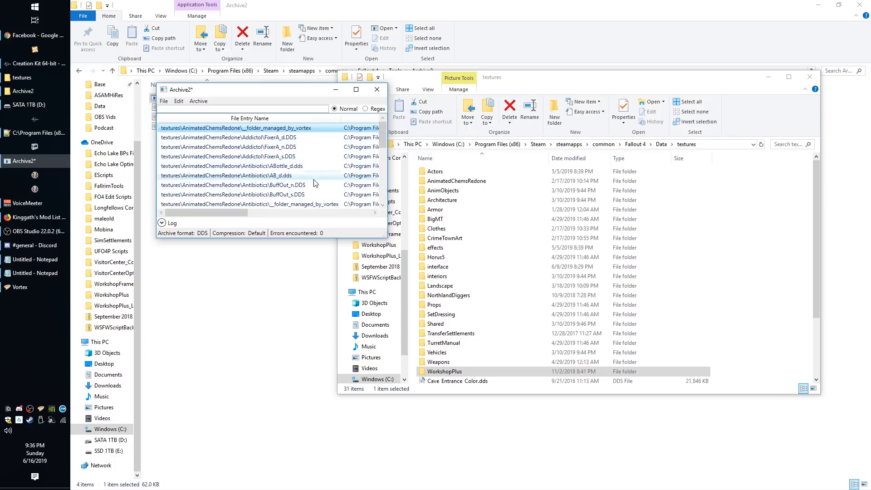
Step: Check the AnimatedChemsRedone entries and save the DDS archive in the Data folder as "101TestPlugin - Textures.ba2"
scroll(313, 185, "down", 5)
scroll(314, 177, "down", 2)
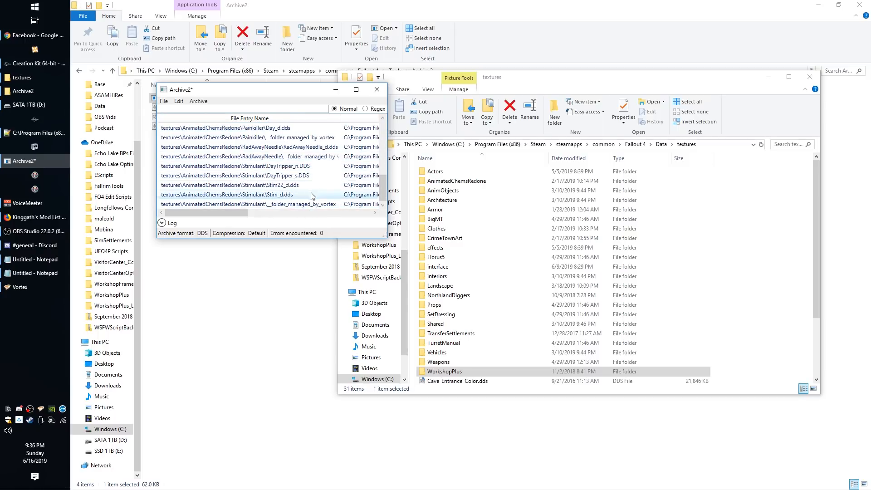
scroll(299, 195, "up", 7)
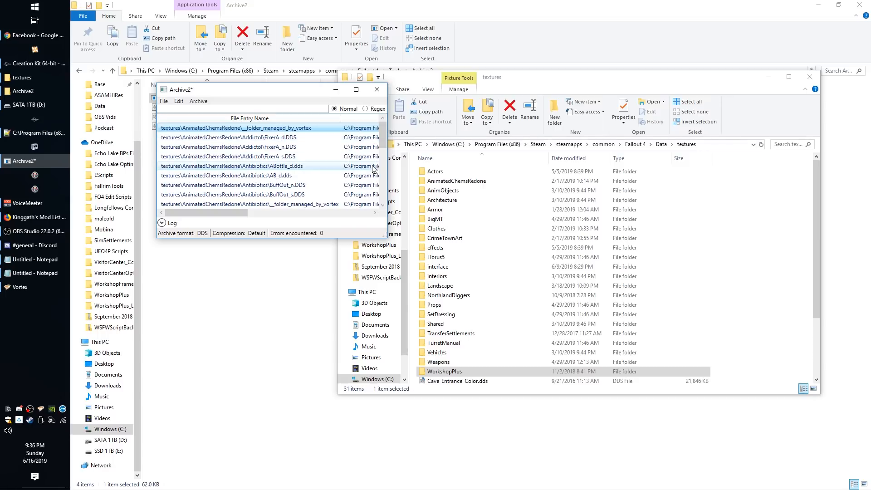
left_click(164, 100)
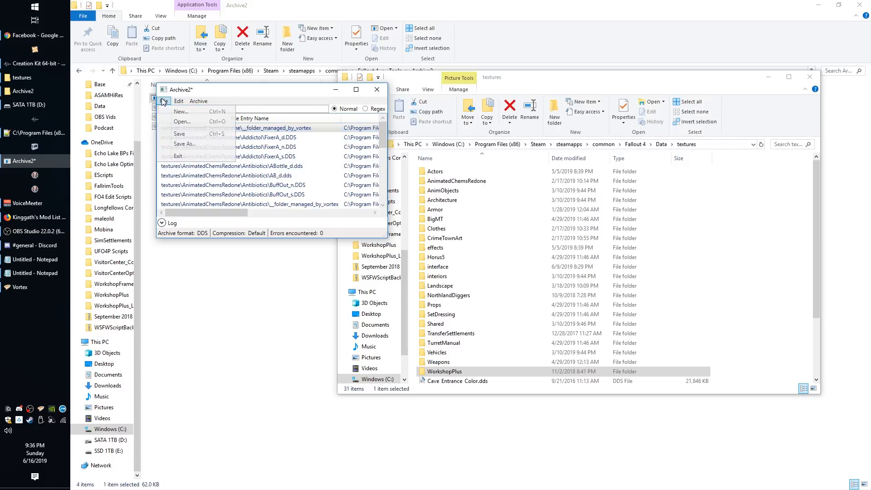
left_click(189, 151)
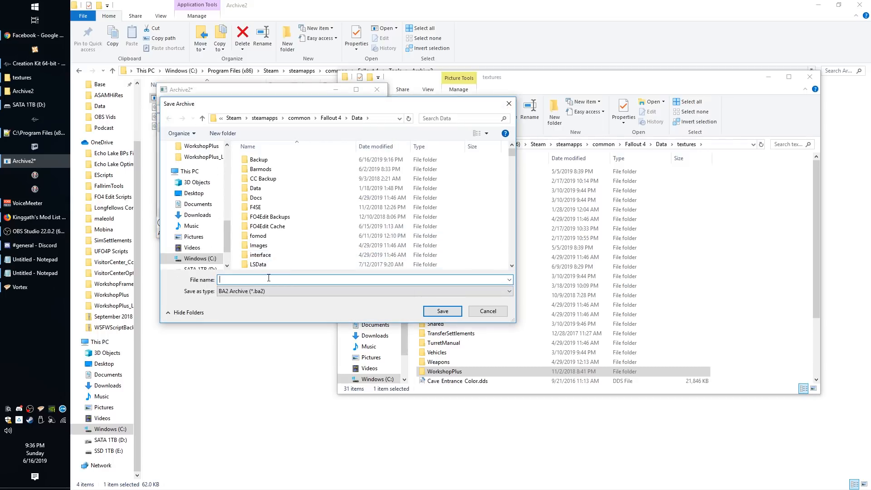
type("101")
key("Down")
key("Down")
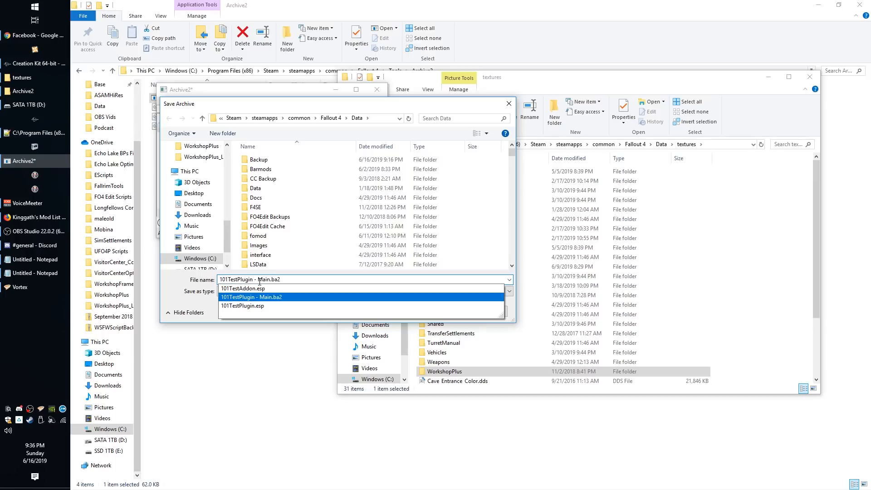
left_click_drag(258, 282, 271, 281)
type("Textures")
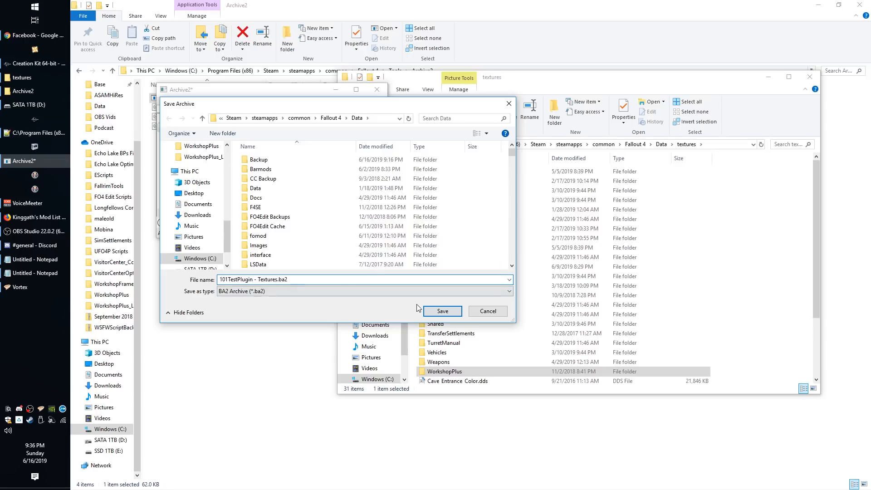
left_click(431, 311)
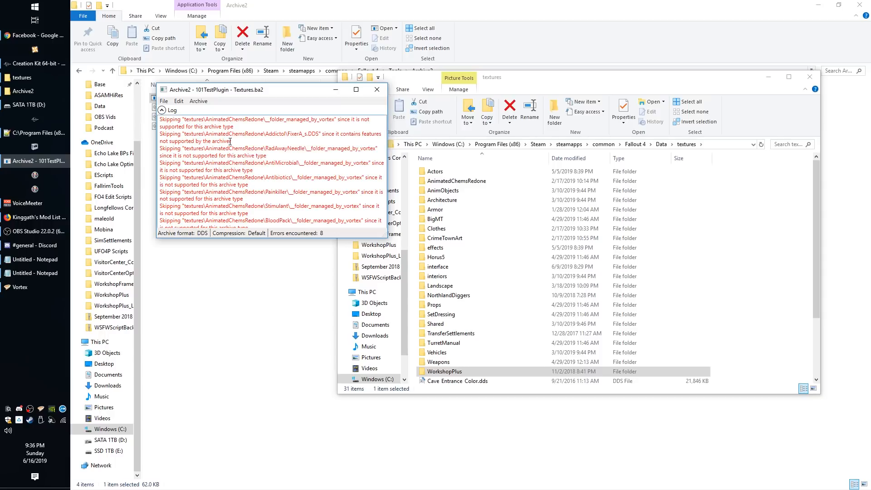
Step: Read the archive log's skip messages, focusing on the __folder_managed_by_vortex entries under AnimatedChemsRedone
left_click_drag(230, 141, 203, 140)
left_click(276, 134)
left_click_drag(265, 169, 266, 151)
left_click(309, 167)
left_click_drag(309, 135, 321, 135)
left_click(320, 140)
left_click_drag(320, 133, 307, 133)
left_click(311, 137)
left_click_drag(264, 119, 335, 120)
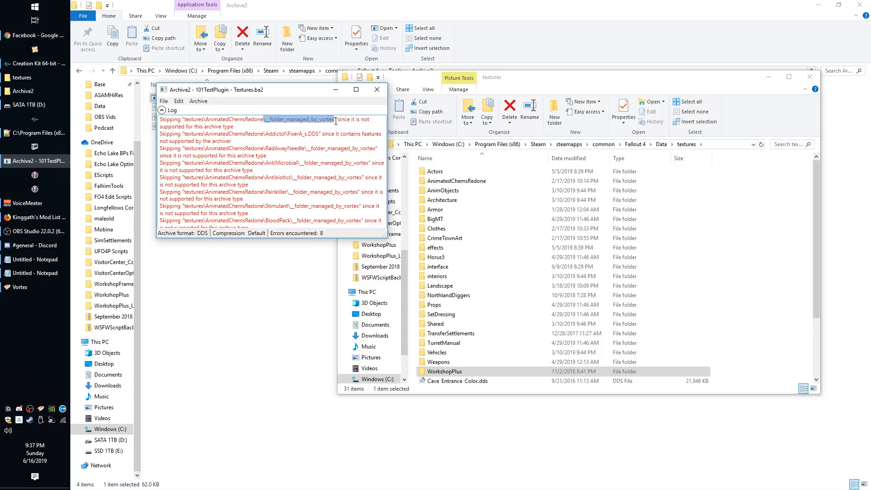
left_click(336, 159)
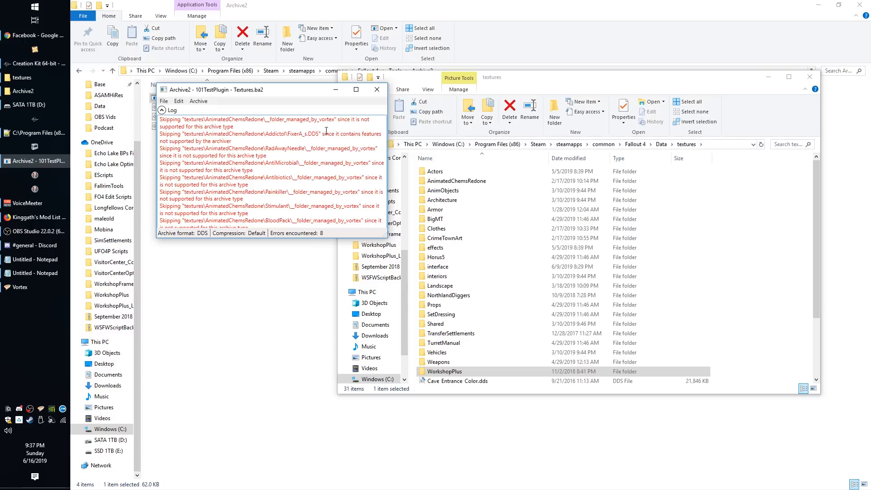
Step: Examine the log's skip message for Addictol\FixerA_s.DDS along with the remaining skipped entries, and close Archive2
left_click_drag(320, 134, 231, 141)
left_click(291, 128)
left_click_drag(250, 172, 287, 206)
triple_click(247, 196)
triple_click(251, 169)
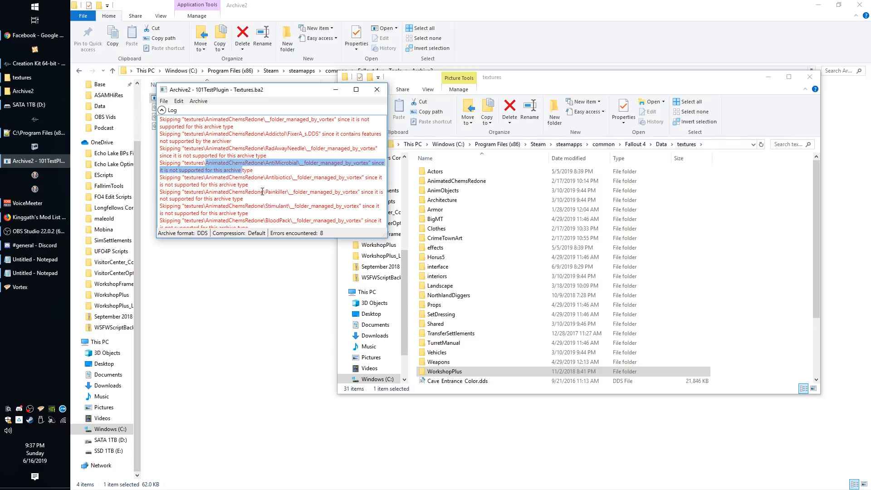
double_click(263, 191)
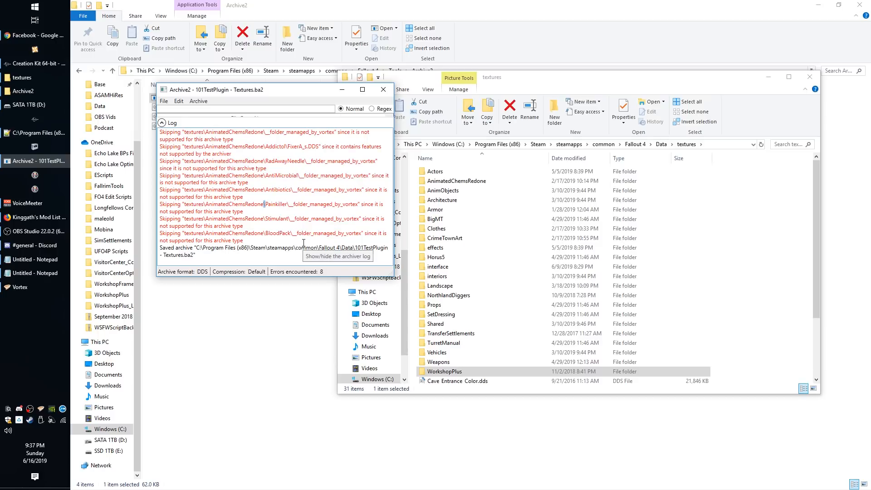
left_click_drag(330, 146, 168, 145)
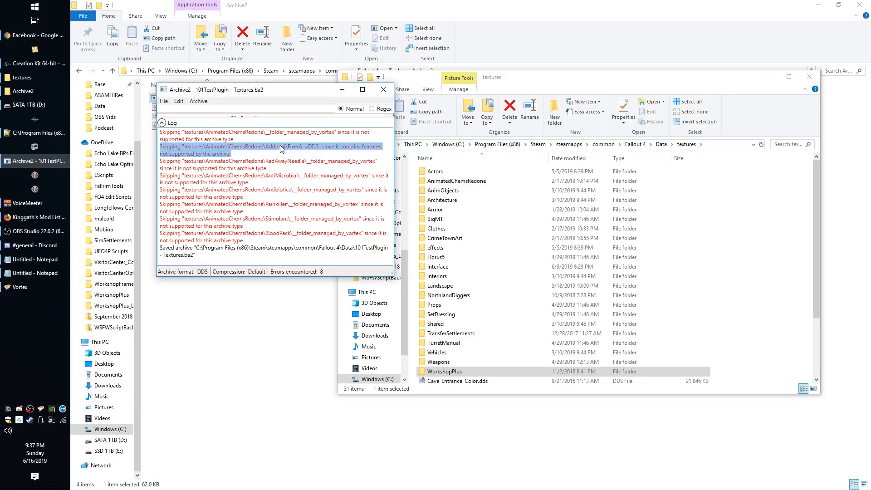
left_click(387, 93)
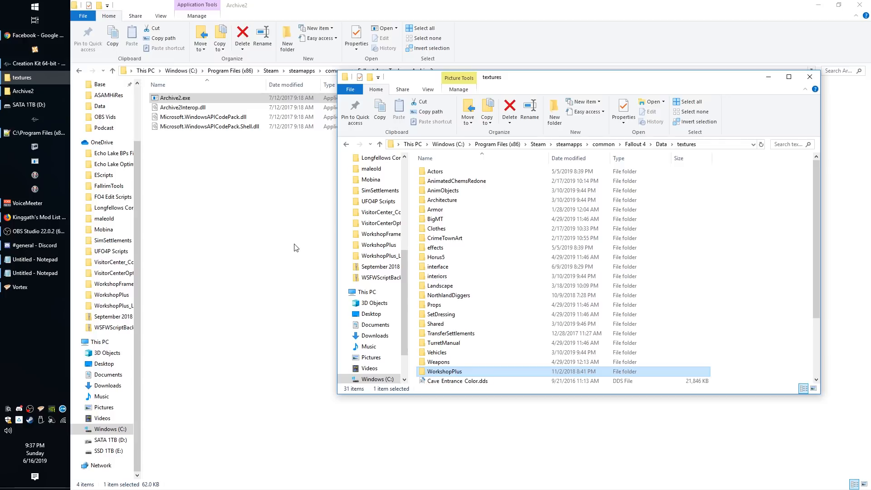
Step: Switch to the Creation Kit, start the PC upload of the plugin and archive to Bethesda.net, and save the altered forms
left_click(34, 64)
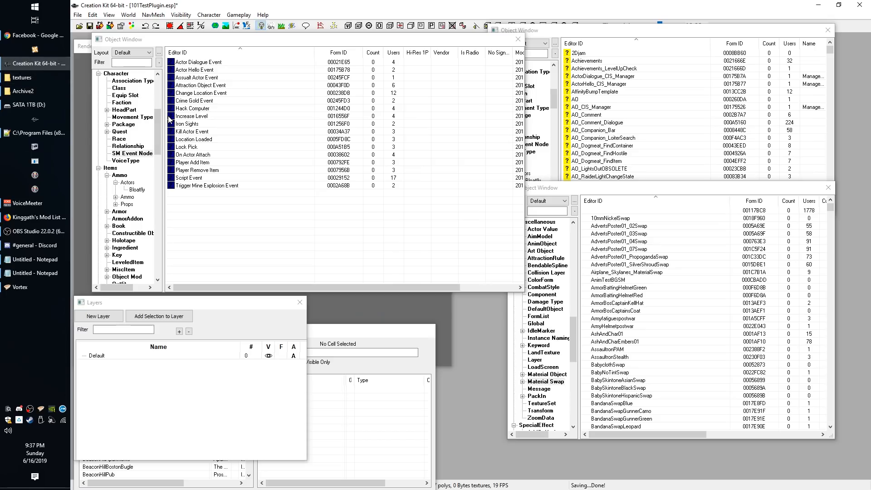
left_click(78, 14)
mouse_move(119, 95)
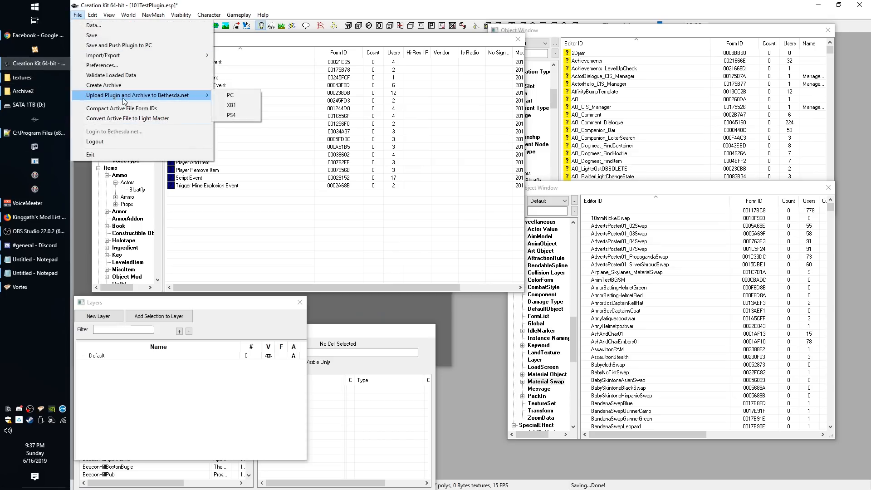
left_click(230, 95)
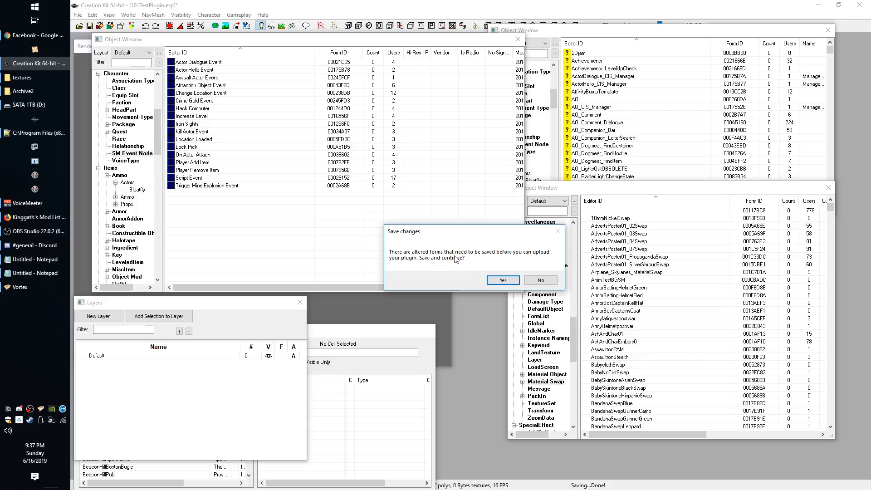
left_click(506, 281)
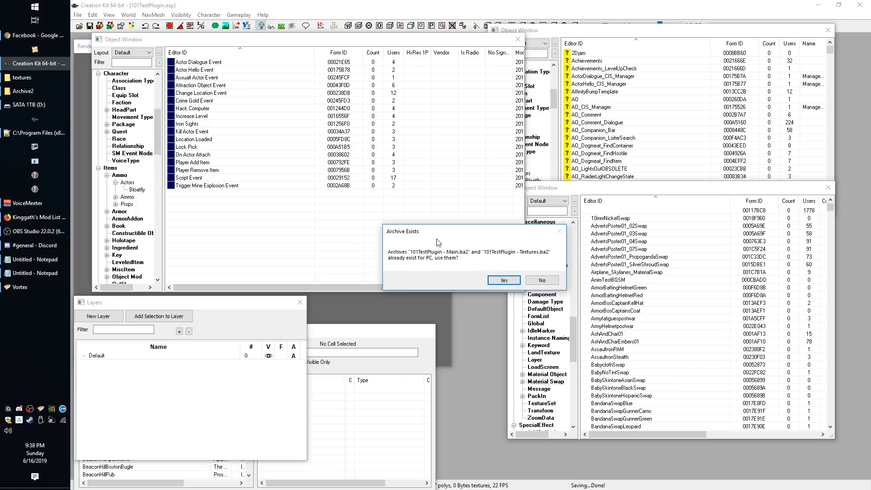
Step: Accept the existing Main and Textures archives for PC, view the Bethesda.net mod list, and close it without creating a mod
left_click_drag(425, 236, 370, 216)
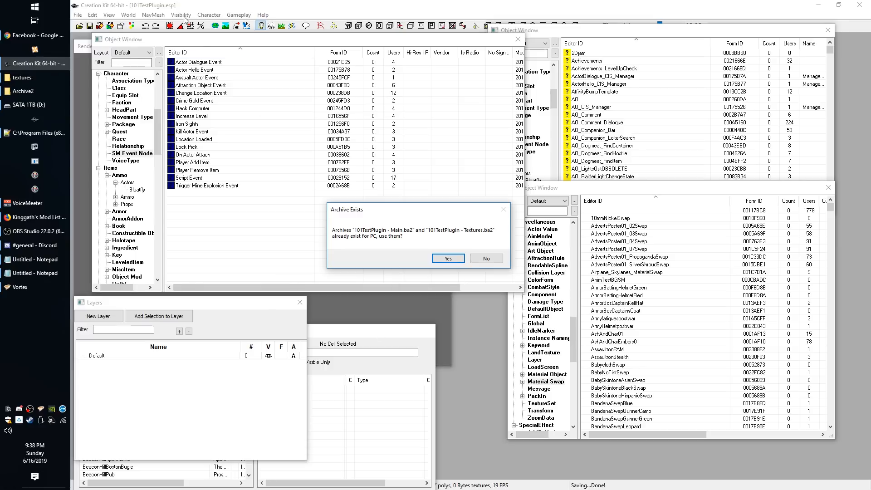
left_click(447, 259)
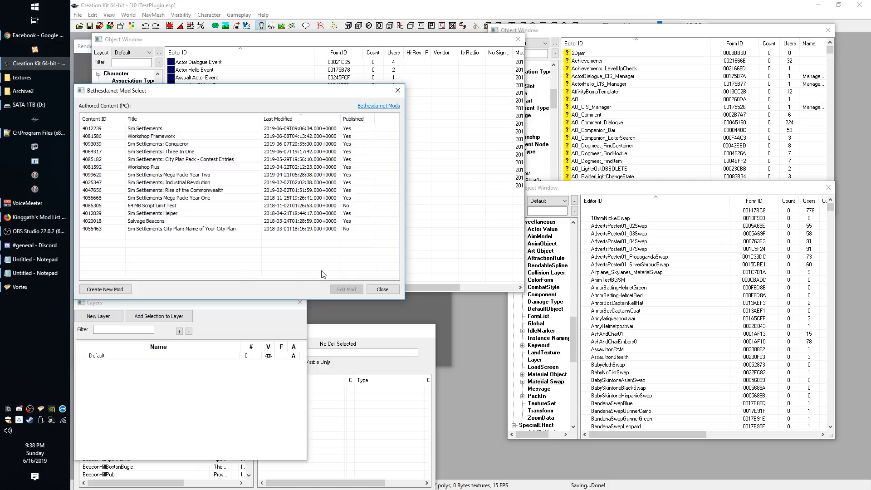
left_click(382, 289)
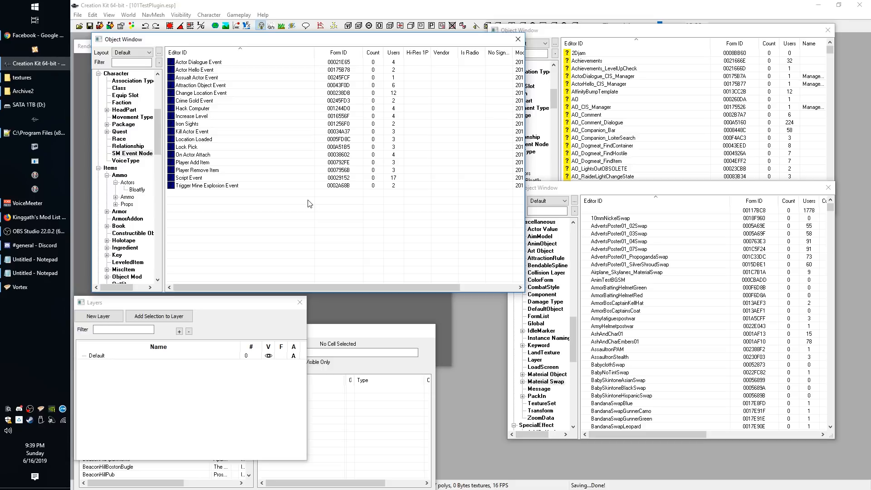
left_click(77, 15)
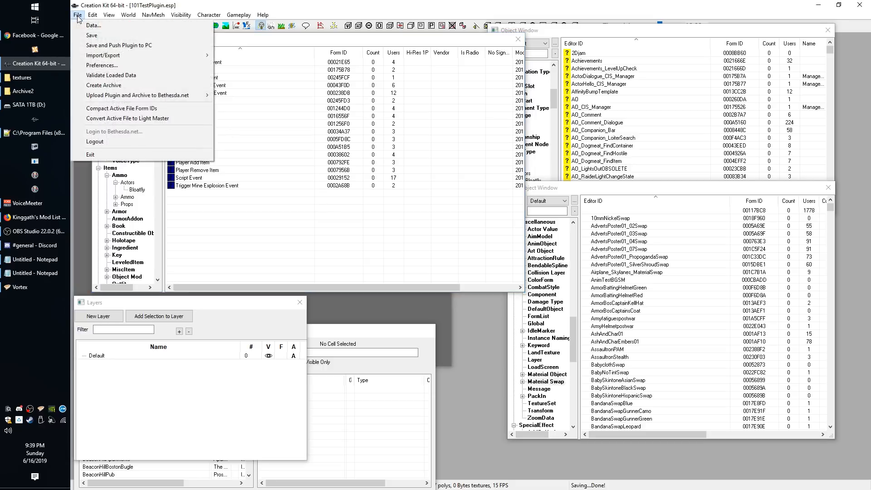
mouse_move(129, 14)
left_click(107, 3)
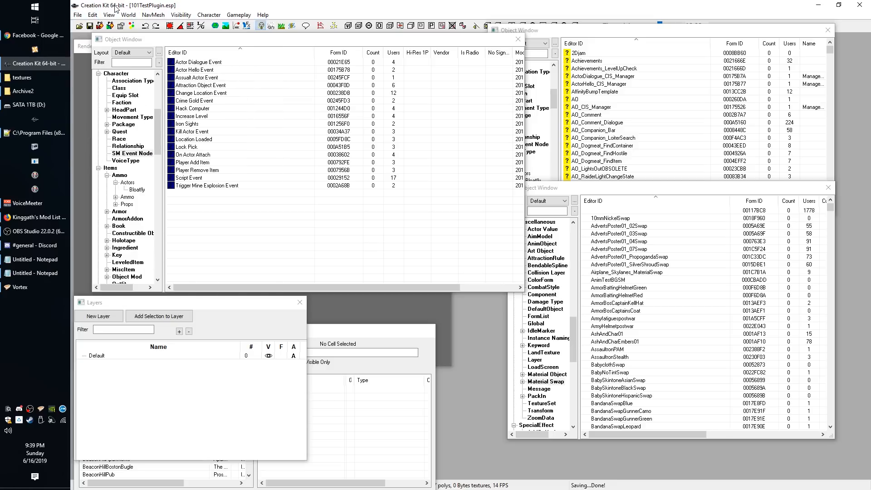
left_click(78, 15)
left_click(78, 15)
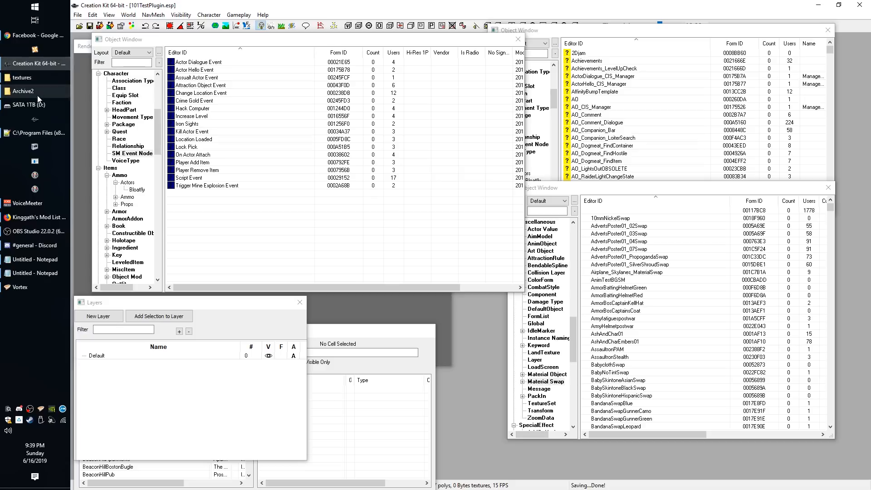
left_click(78, 15)
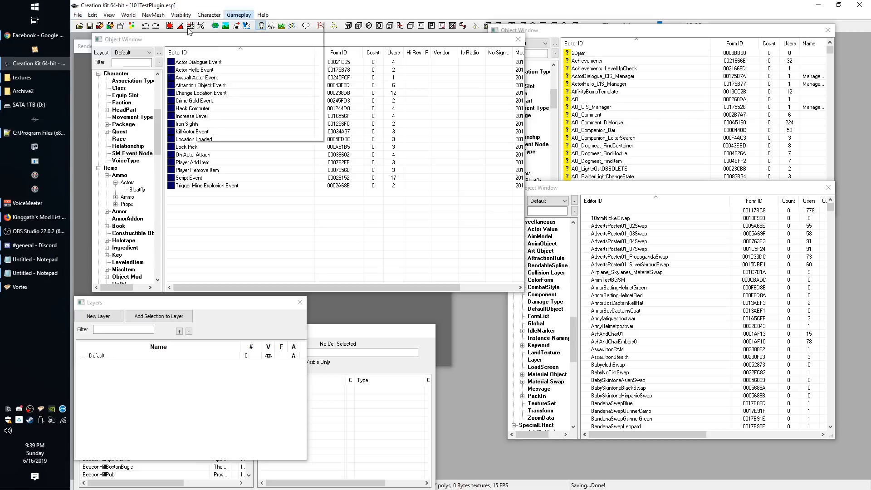
left_click(257, 248)
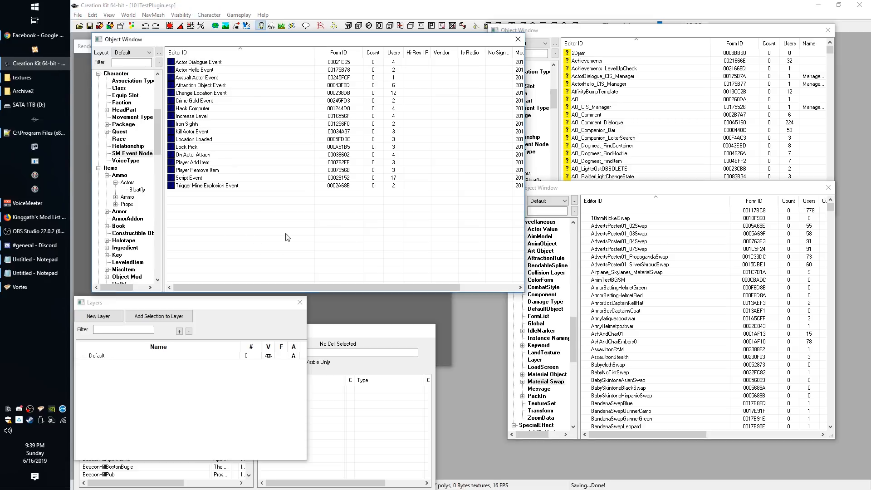
Step: Open the plugin and master file selection and set aaaArchiveTrick.esp as the active file
left_click(78, 16)
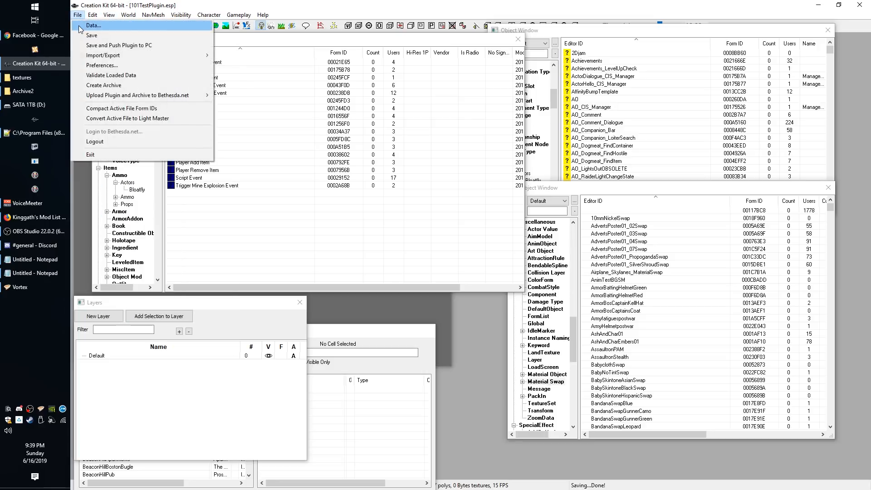
left_click(93, 25)
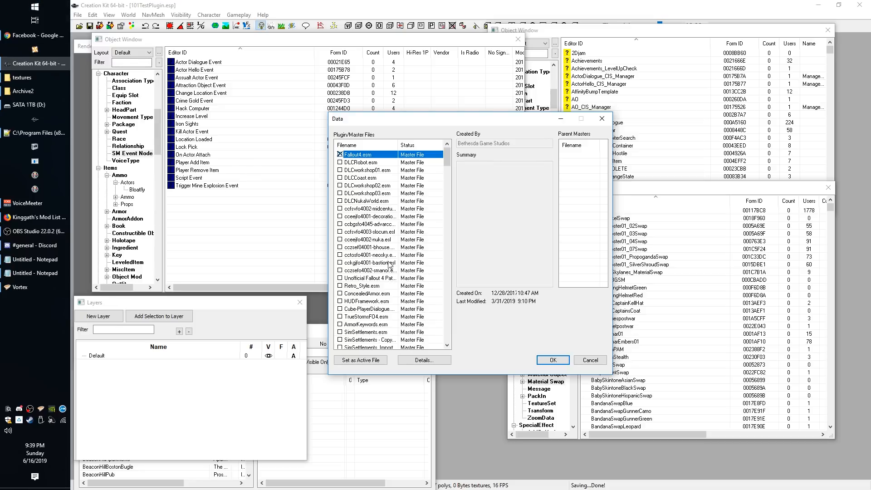
scroll(389, 265, "down", 20)
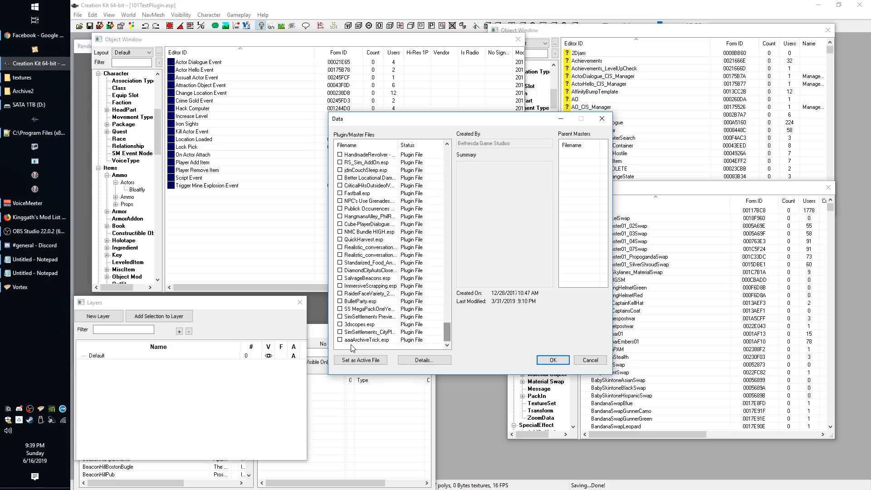
left_click(342, 341)
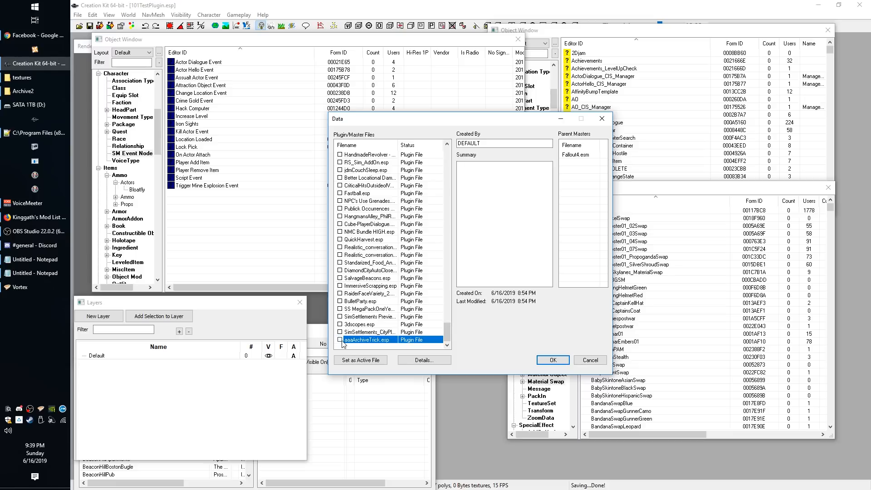
left_click(361, 359)
Step: Deselect 101TestPlugin.esp in the plugin list and load aaaArchiveTrick.esp with Fallout4.esm
scroll(436, 312, "up", 15)
left_click_drag(447, 296, 438, 197)
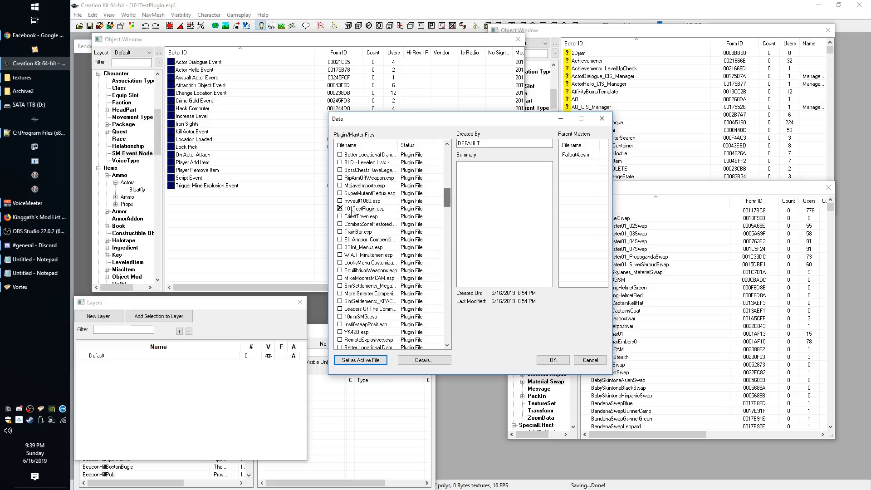
left_click(362, 201)
double_click(359, 209)
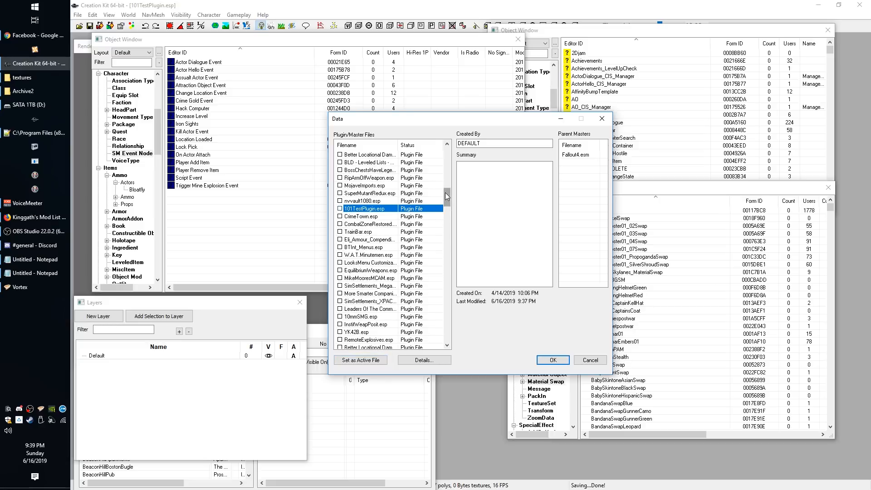
left_click_drag(447, 186, 461, 344)
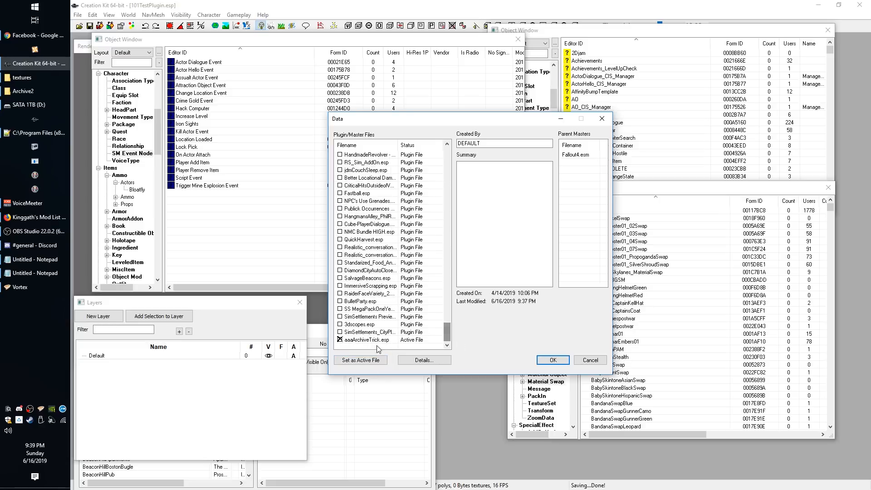
left_click(373, 331)
left_click(378, 340)
left_click(552, 362)
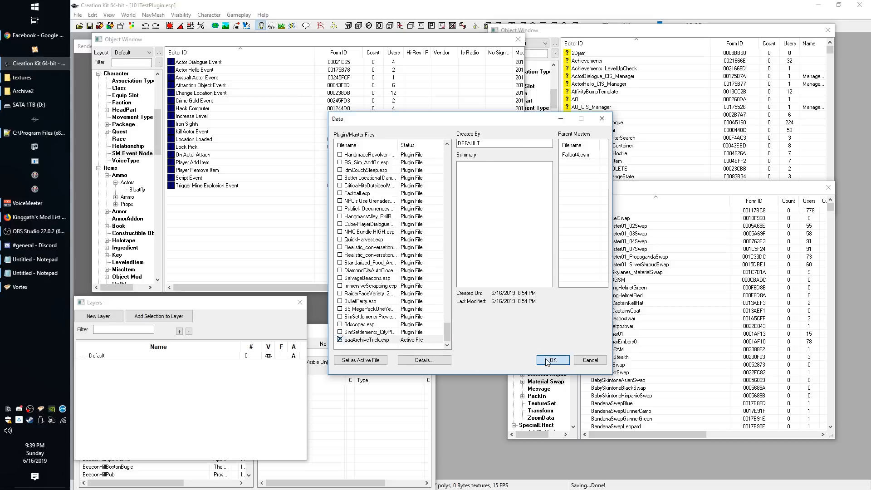
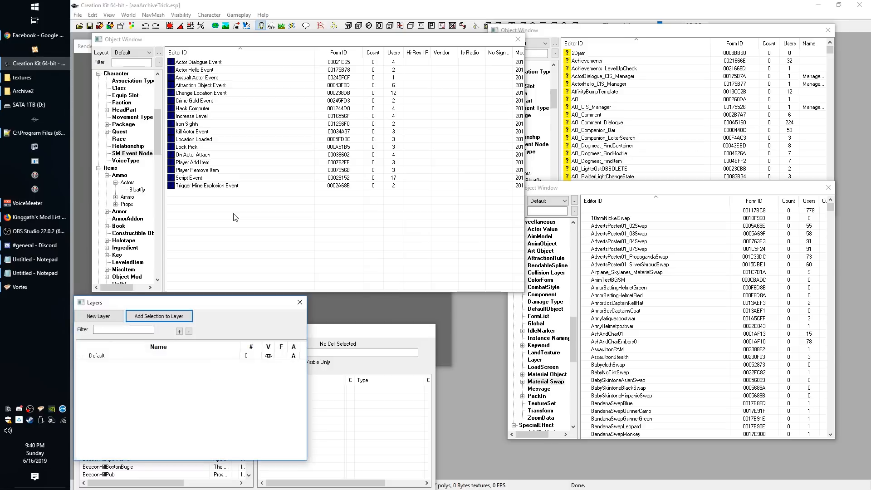
left_click(294, 232)
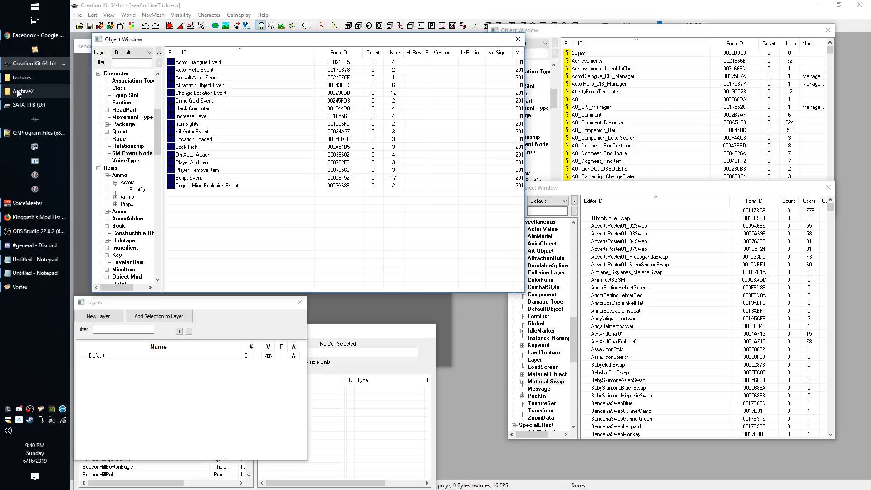
Step: Switch to File Explorer and examine the Fallout 4 Data folder's PC BA2 archives and its XB1 folder
left_click(20, 78)
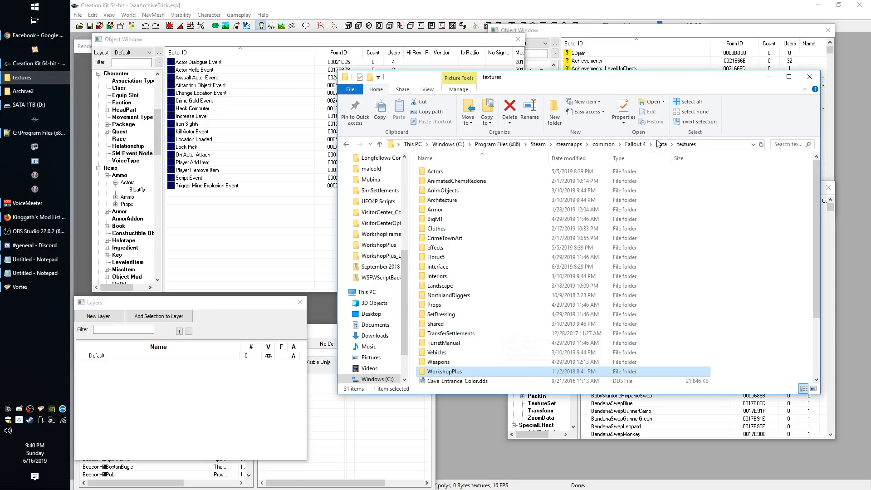
left_click(662, 144)
scroll(503, 254, "down", 5)
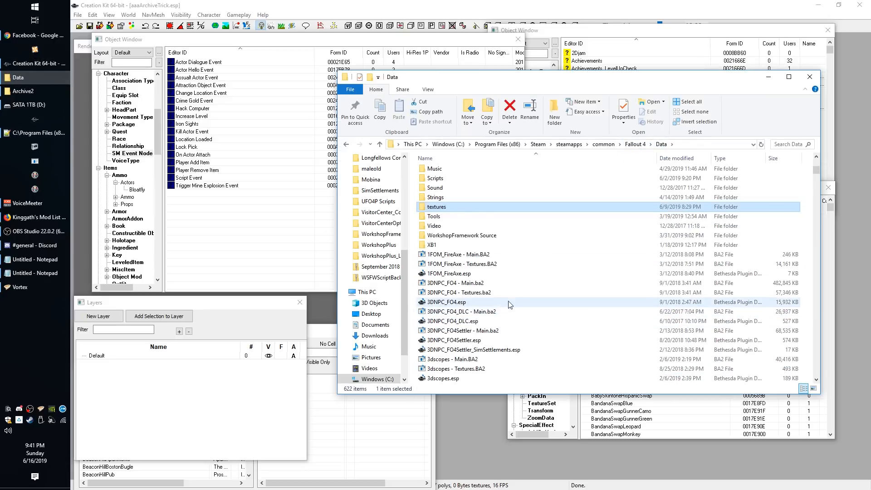
scroll(578, 291, "up", 10)
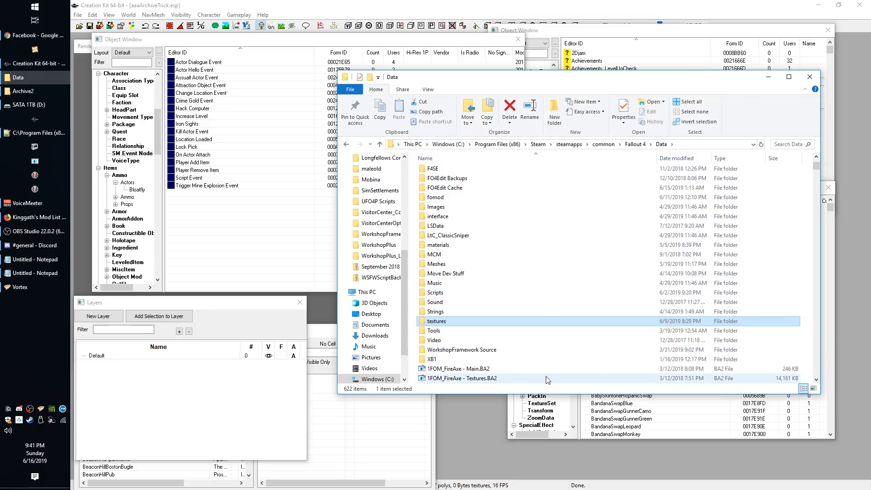
scroll(575, 346, "down", 6)
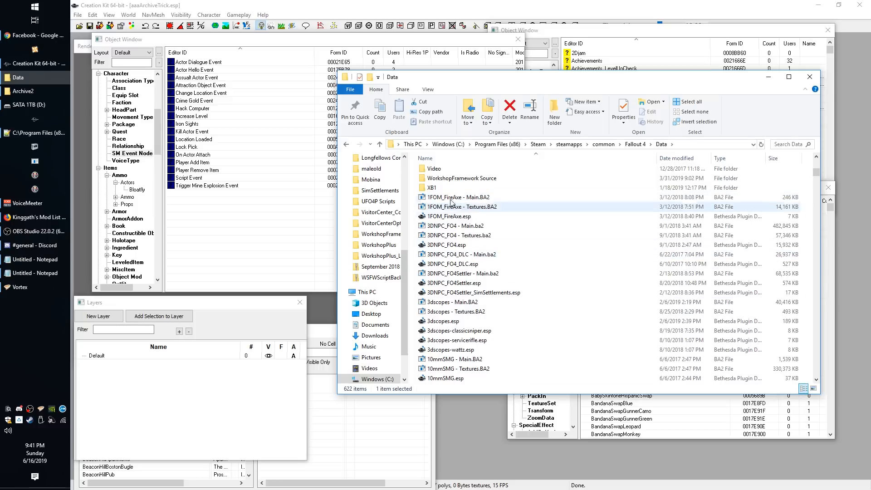
scroll(433, 190, "up", 5)
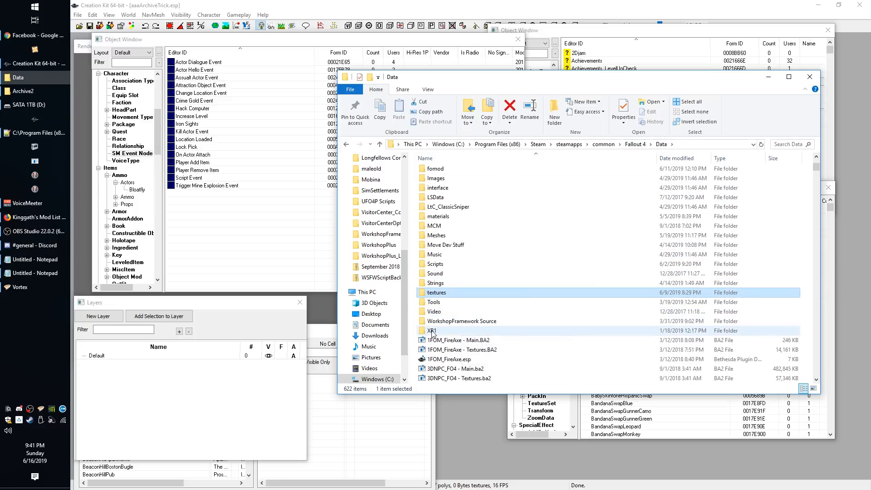
scroll(476, 335, "down", 3)
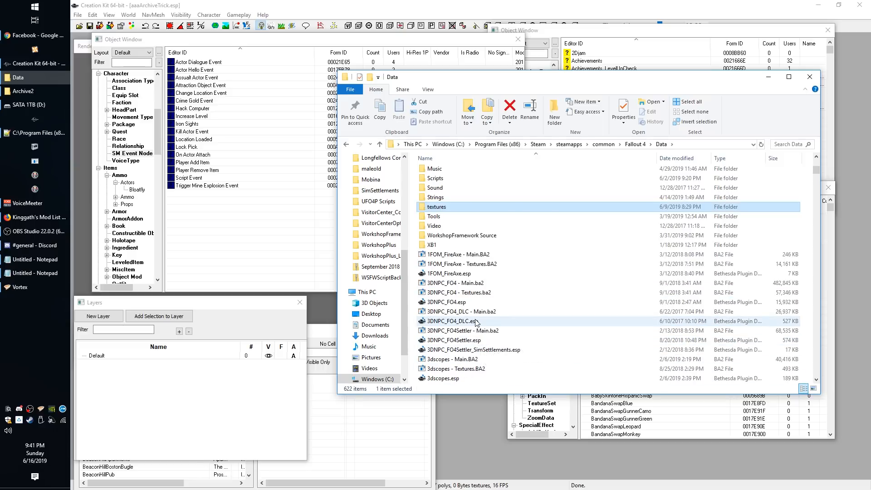
left_click(452, 256)
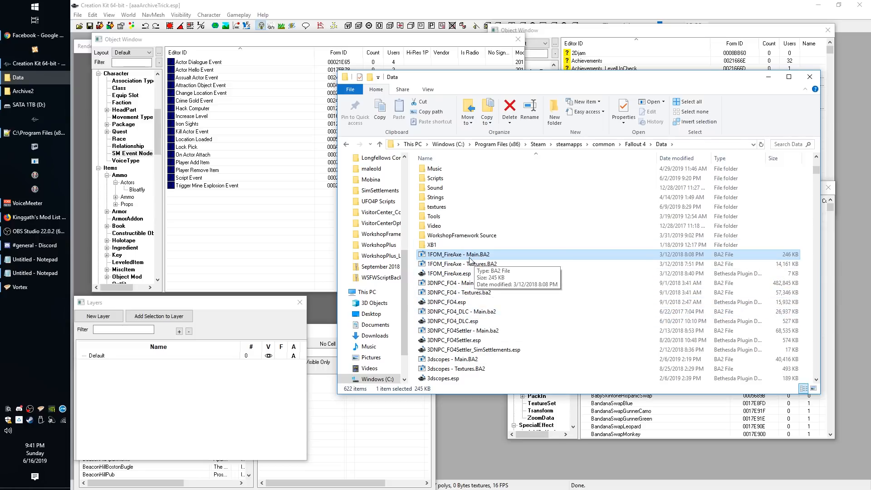
left_click(432, 246)
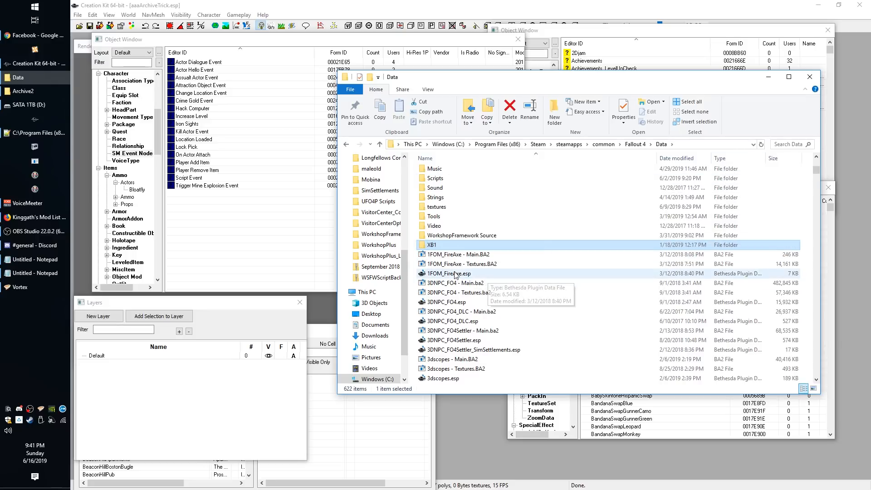
Step: Switch to the Creation Kit, start the XB1 upload of the plugin and archive to Bethesda.net, and agree to add archive files by hand
left_click(159, 75)
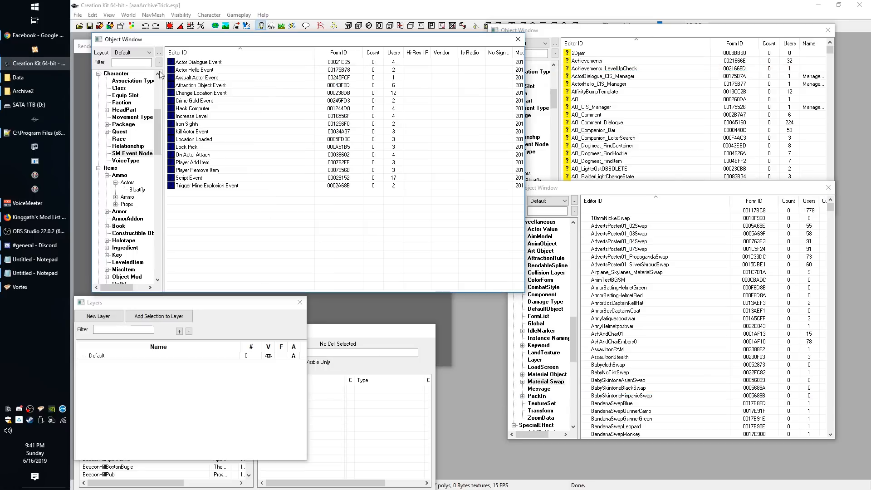
left_click(78, 15)
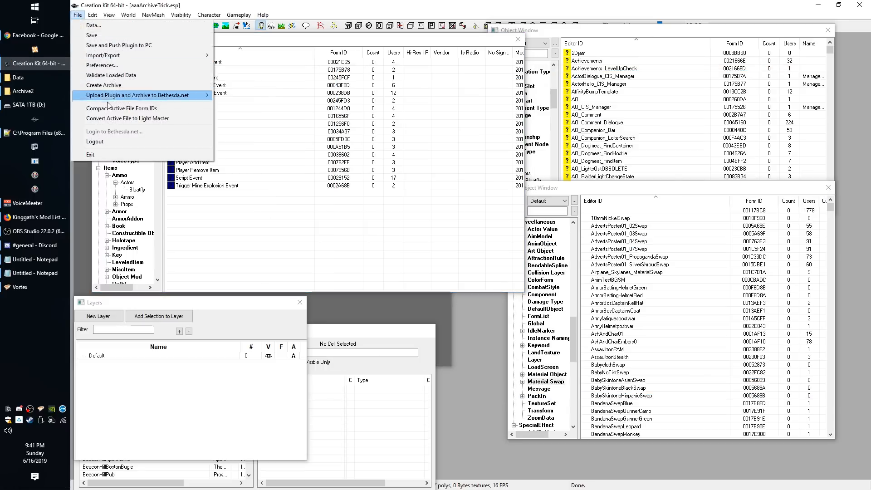
mouse_move(124, 97)
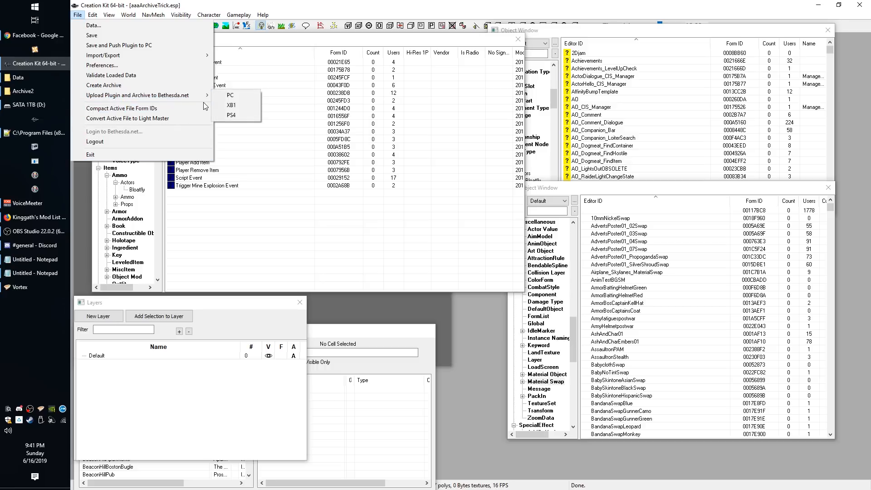
left_click(233, 104)
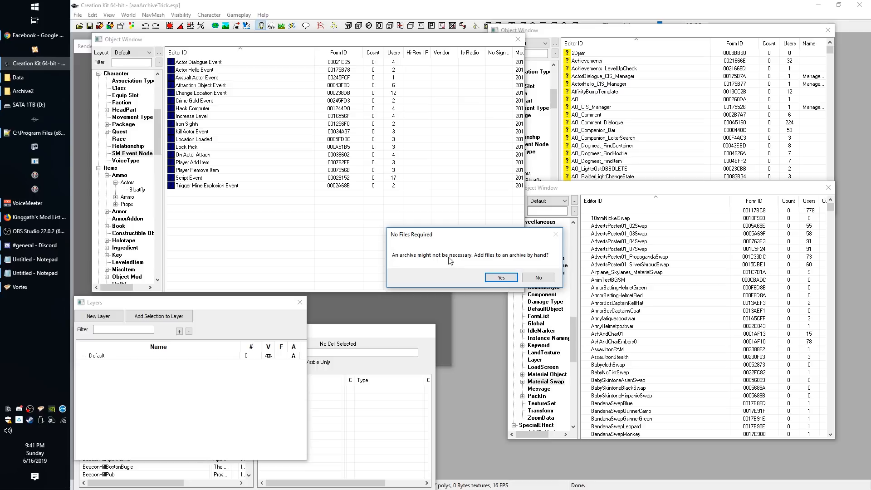
left_click(500, 278)
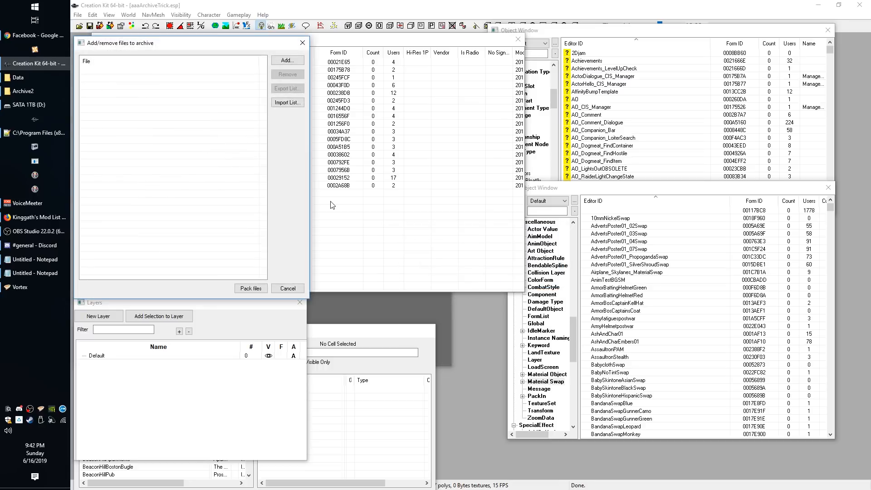
Step: Start adding files to the archive and browse to the textures\AnimatedChemsRedone folder
left_click(279, 62)
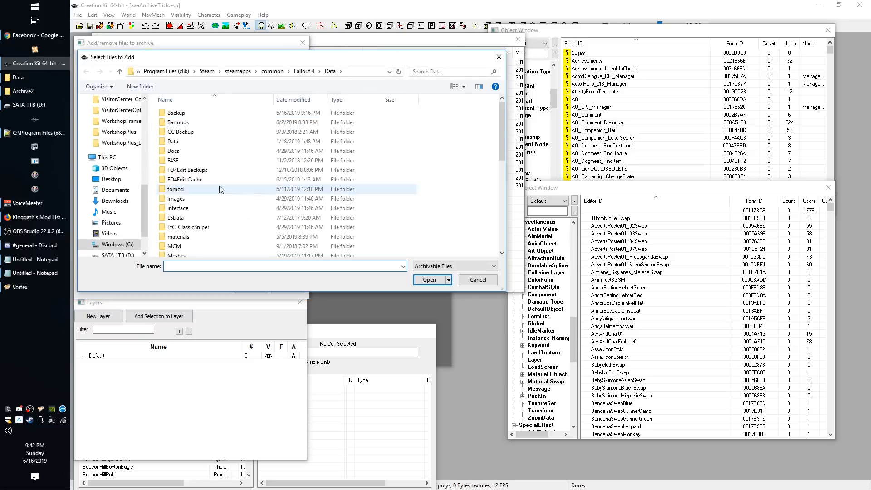
scroll(221, 189, "down", 5)
double_click(200, 179)
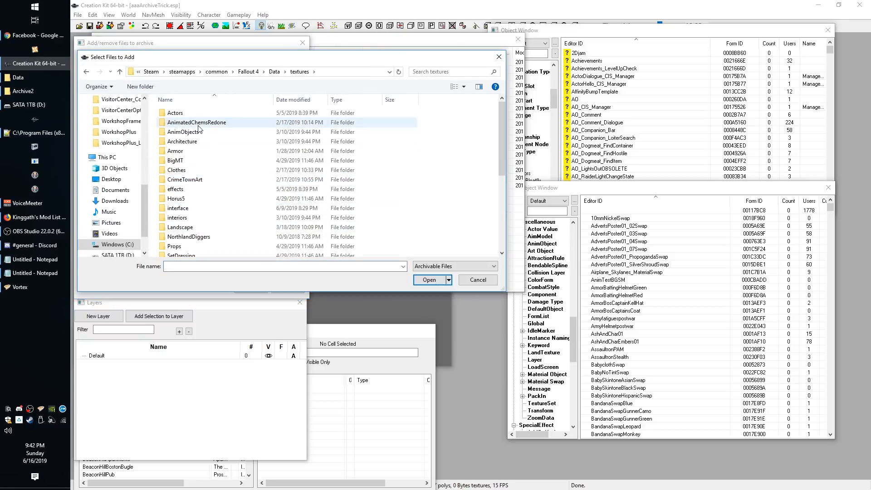
double_click(198, 123)
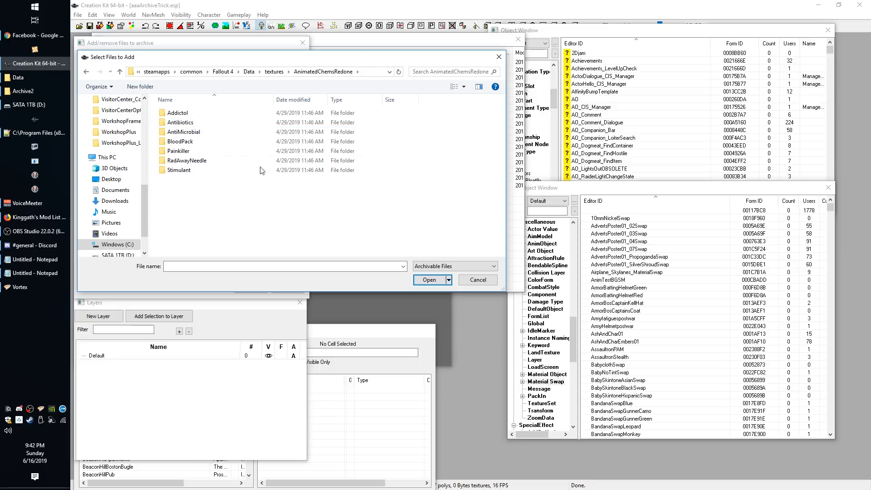
Step: Try to add all subfolders of AnimatedChemsRedone to the archive at once
left_click_drag(327, 237, 152, 107)
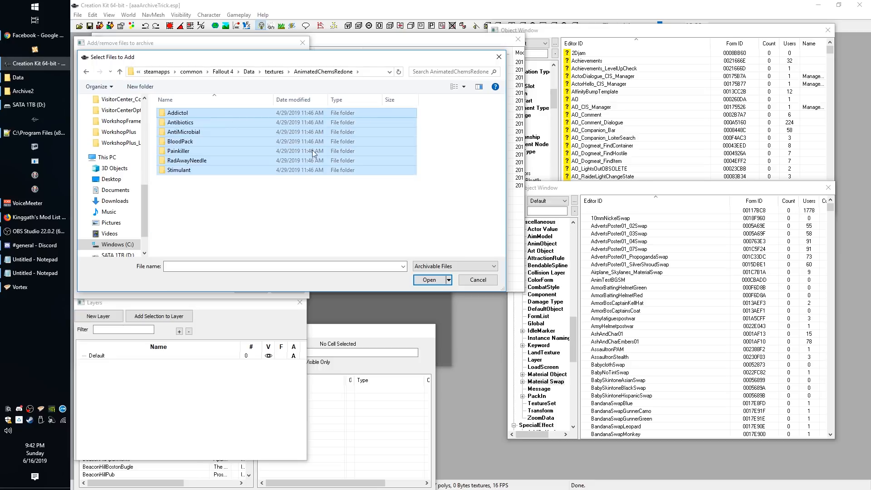
left_click(422, 274)
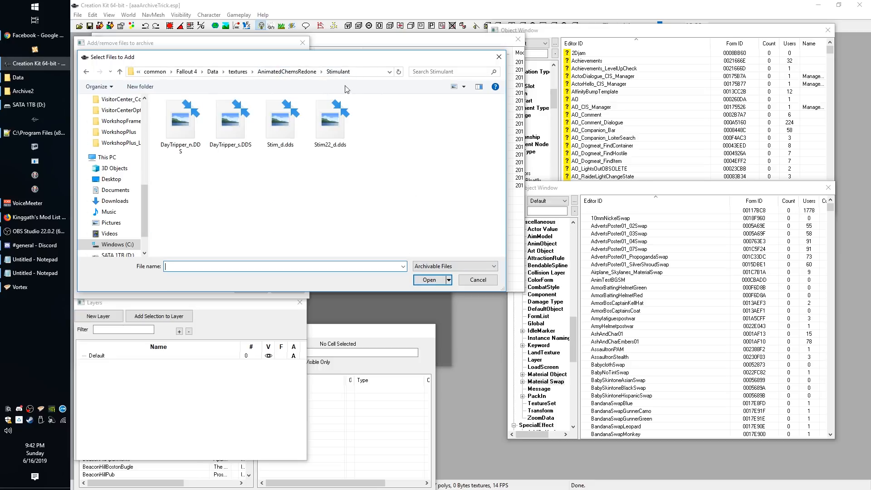
left_click(277, 71)
Step: Add FixerA_d.DDS, FixerA_n.DDS and FixerA_s.DDS from the Addictol folder to the archive file list
double_click(181, 113)
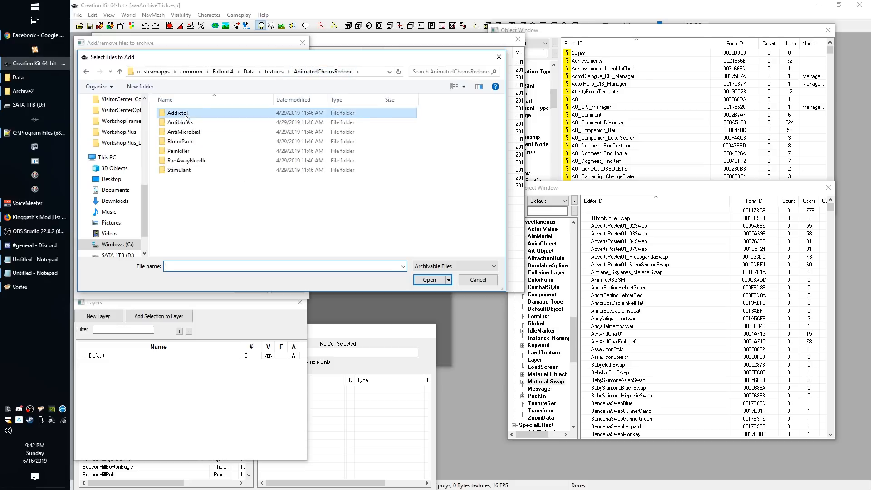
left_click_drag(416, 172, 158, 98)
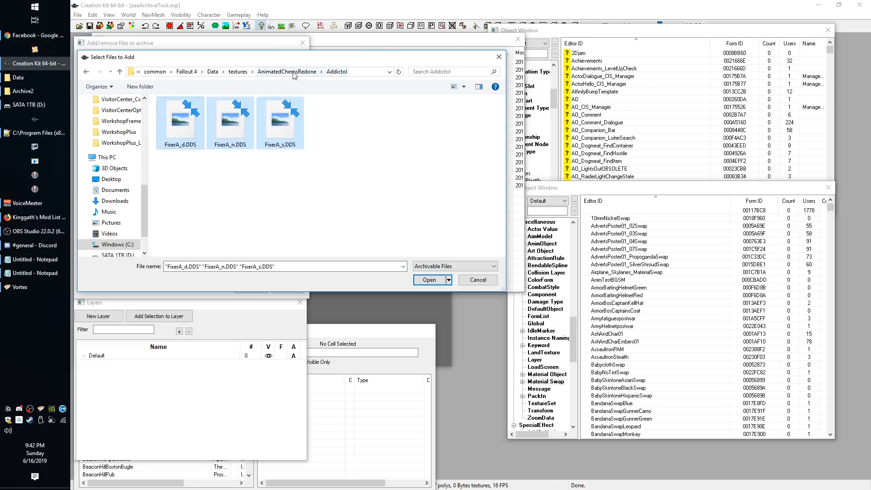
left_click_drag(375, 184, 161, 108)
left_click(429, 279)
Step: Add all four textures from textures\AnimatedChemsRedone\Antibiotics to the archive file list
left_click(288, 60)
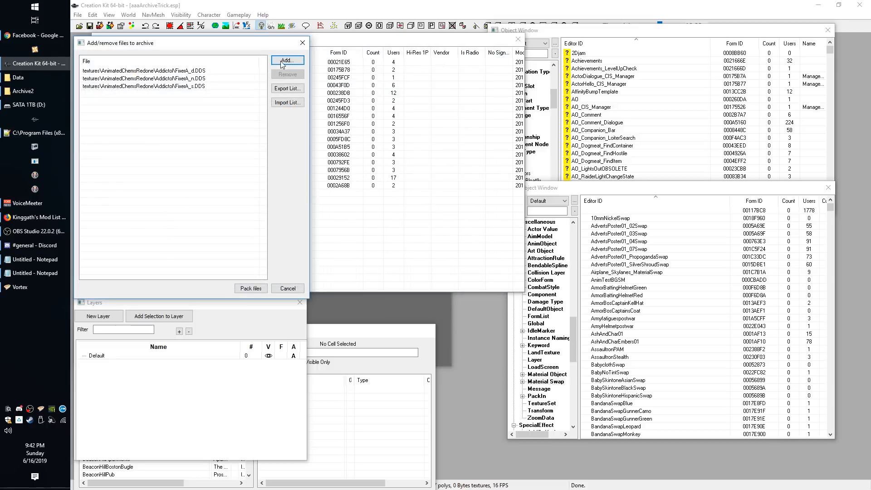
scroll(218, 161, "down", 3)
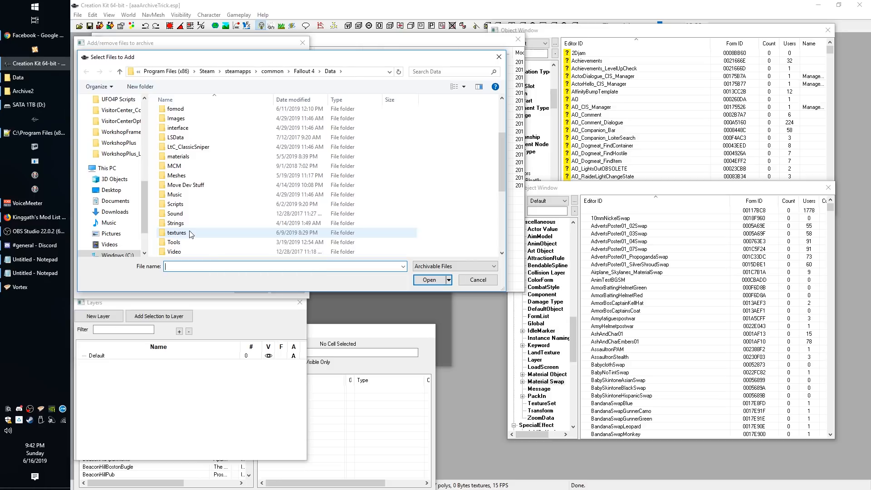
double_click(191, 233)
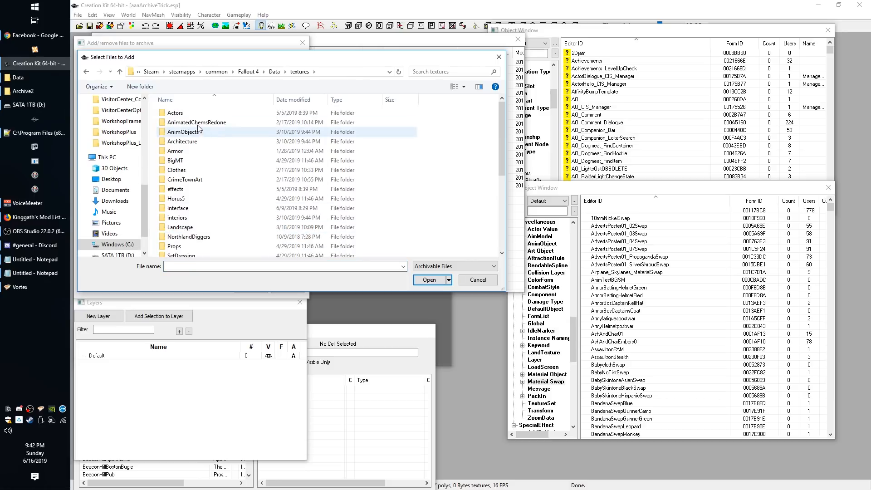
double_click(197, 124)
double_click(191, 126)
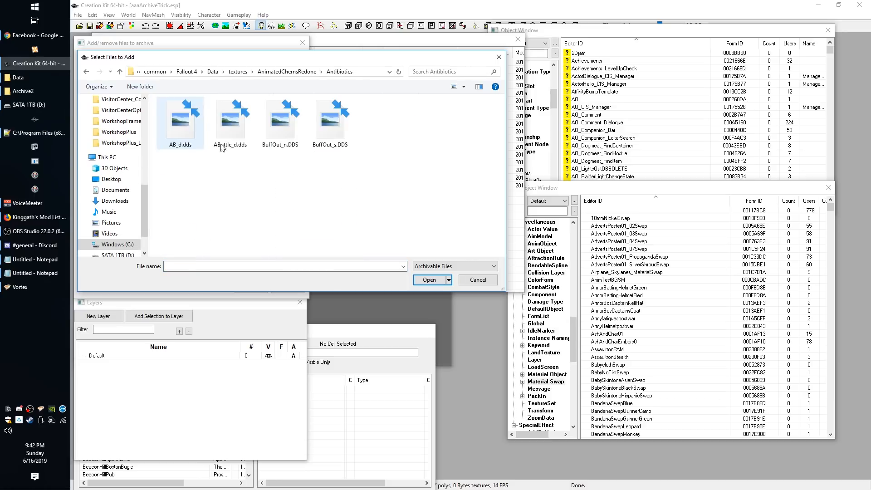
key("ctrl+a")
left_click(429, 279)
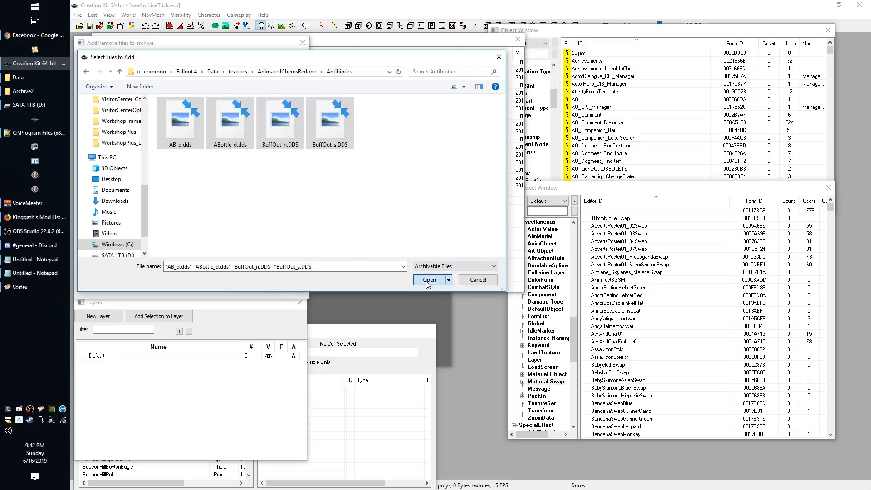
left_click_drag(252, 195, 225, 197)
left_click_drag(227, 197, 186, 175)
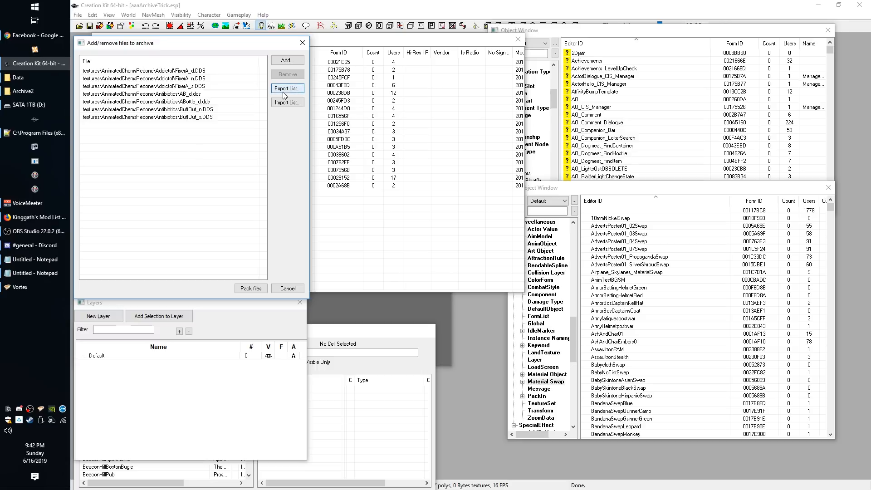
left_click_drag(247, 169, 204, 173)
left_click_drag(253, 167, 198, 184)
mouse_move(238, 188)
left_mouse_down()
mouse_move(138, 52)
mouse_move(233, 190)
left_mouse_up()
left_click_drag(233, 225, 177, 216)
left_click_drag(201, 259, 136, 165)
mouse_move(217, 213)
left_mouse_down()
mouse_move(140, 71)
mouse_move(201, 213)
left_mouse_up()
left_click_drag(215, 205, 194, 135)
left_click_drag(266, 195, 131, 52)
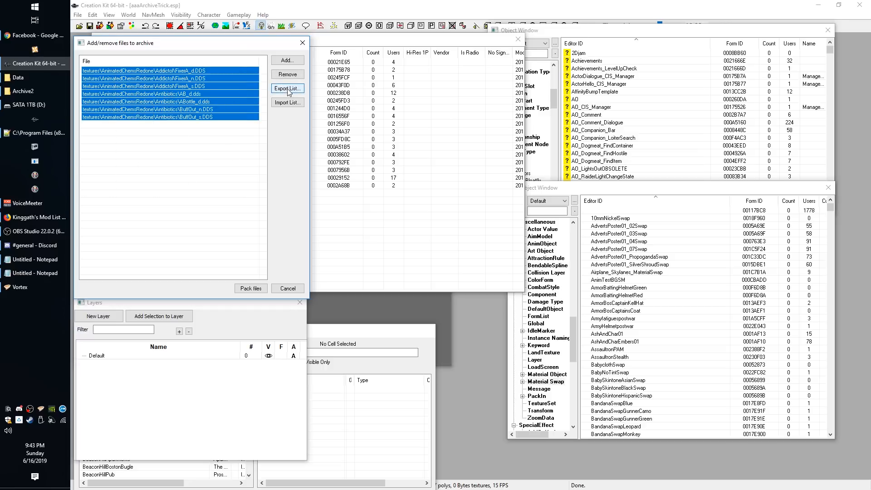
left_click(204, 190)
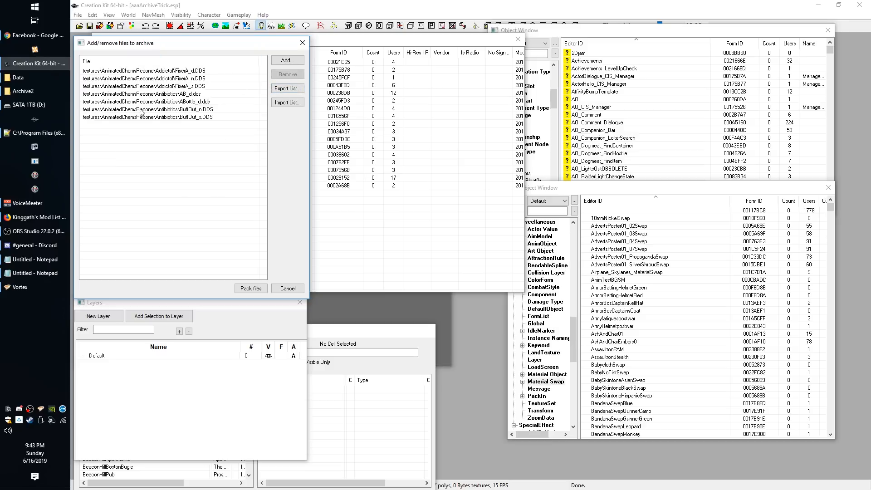
Step: Pack the listed files into the XB1 archive and locate aaaArchiveTrick - Textures.ba2 in the Data\XB1 folder
left_click(251, 288)
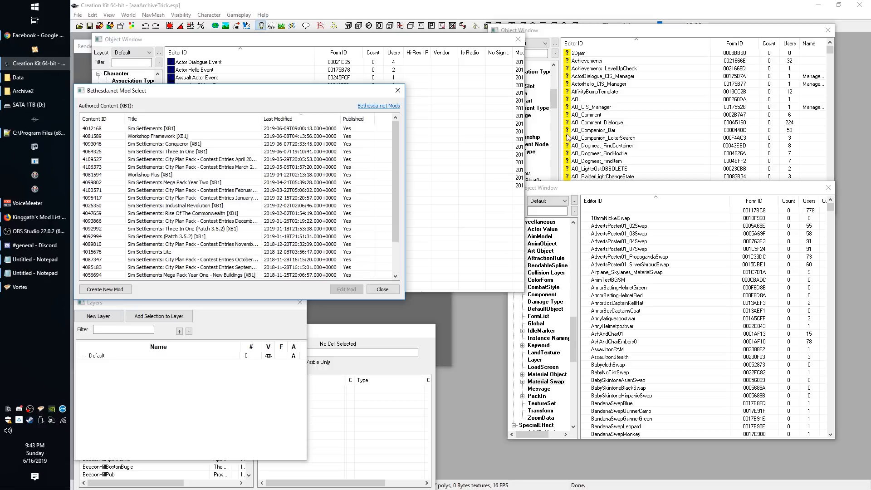
left_click(18, 77)
double_click(438, 248)
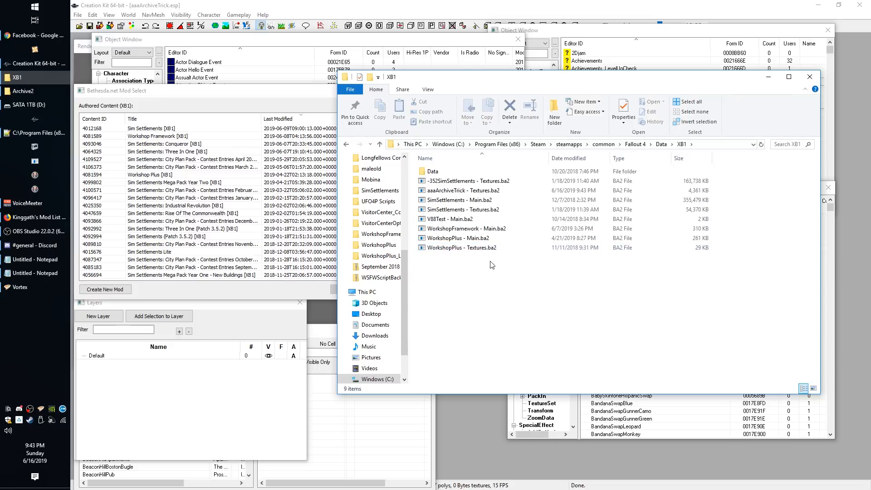
left_click(436, 191)
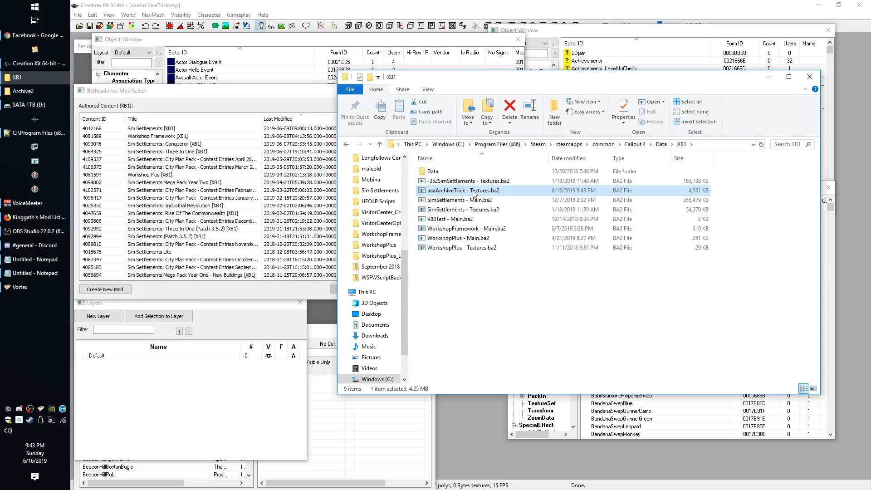
left_click(492, 292)
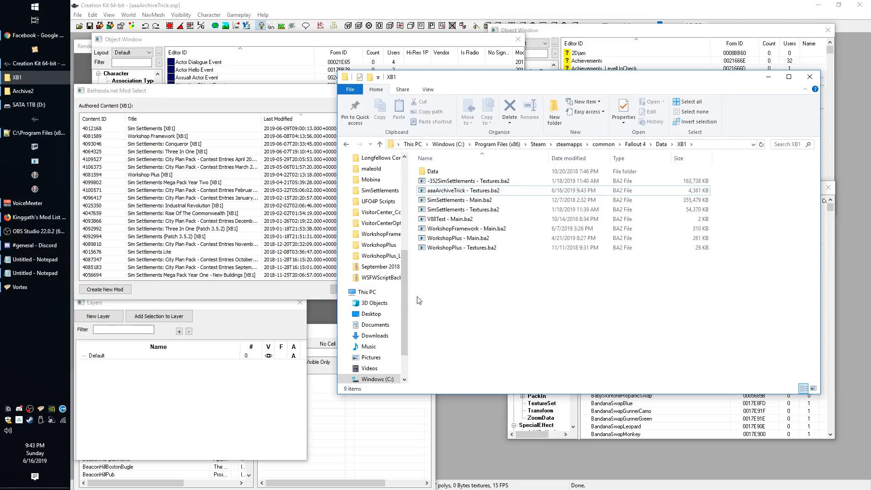
Step: Rename aaaArchiveTrick - Textures.ba2 in the XB1 folder as 101TestPlugin - Textures.ba2
left_click(430, 191)
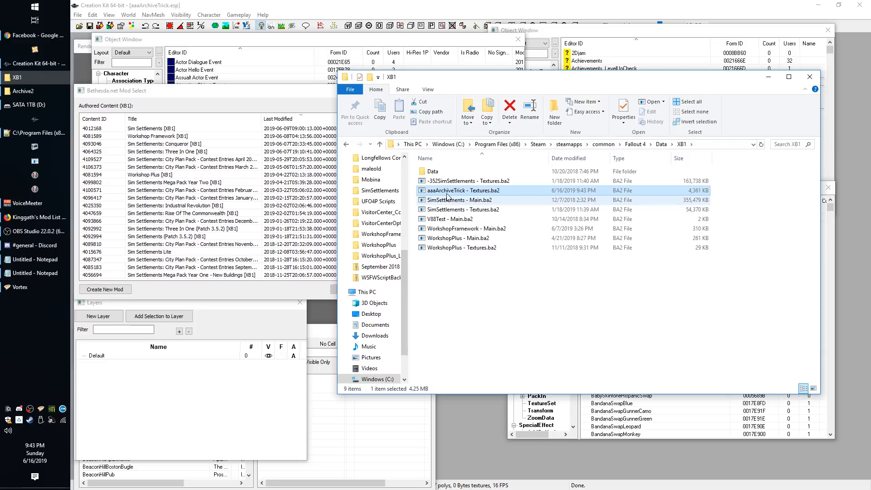
left_click(449, 192)
left_click(467, 191)
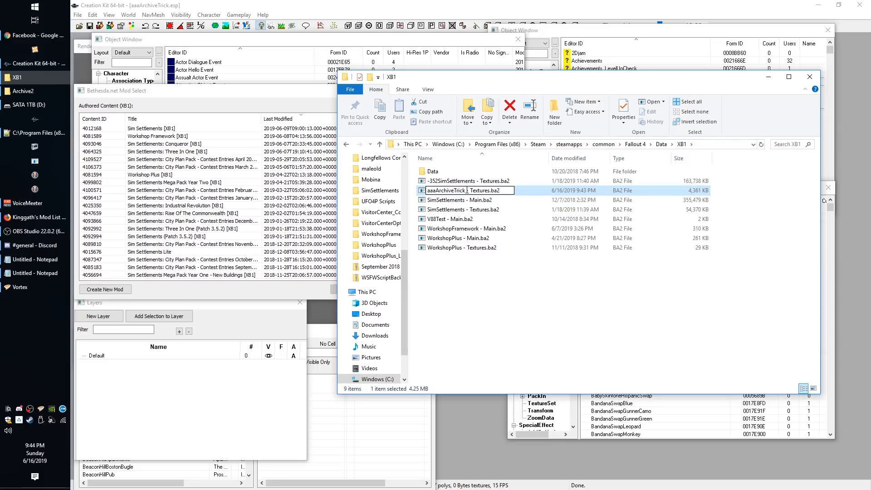
key("BackSpace")
key("BackSpace")
key("BackSpace")
key("BackSpace")
key("BackSpace")
key("BackSpace")
key("BackSpace")
key("BackSpace")
key("BackSpace")
key("BackSpace")
key("BackSpace")
key("BackSpace")
key("BackSpace")
key("BackSpace")
key("BackSpace")
type("101")
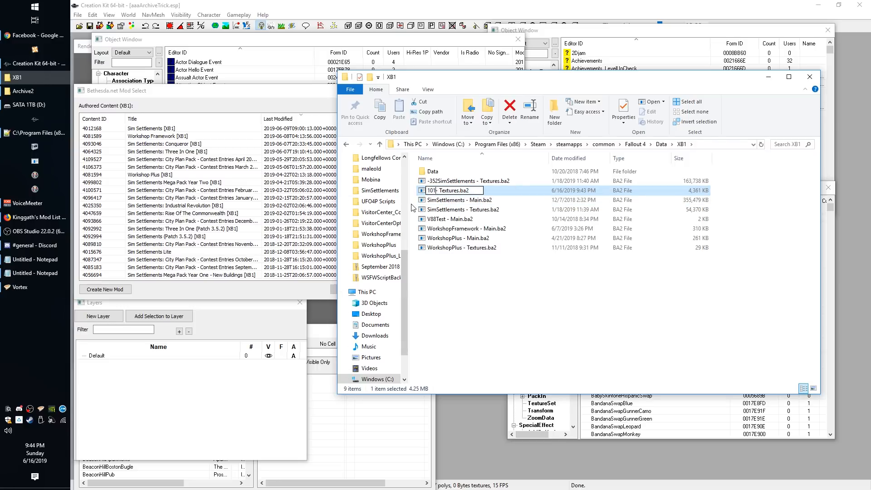
type("TestPlugin")
key("Return")
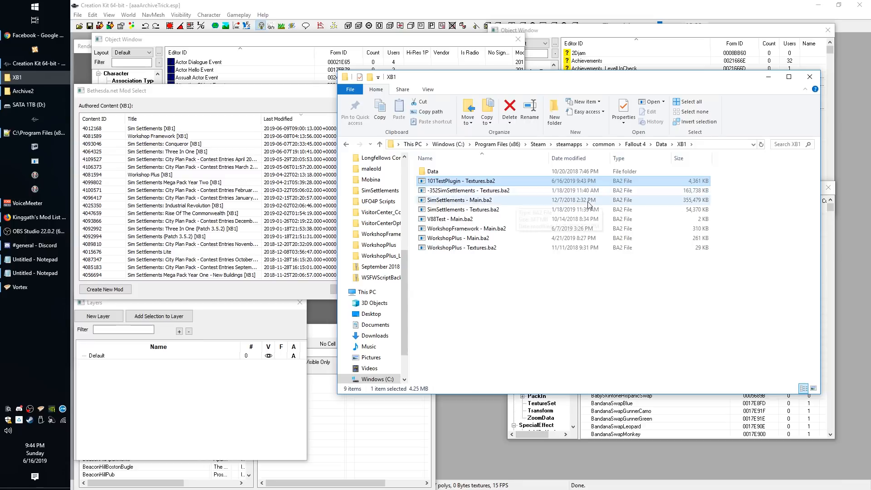
left_click(511, 316)
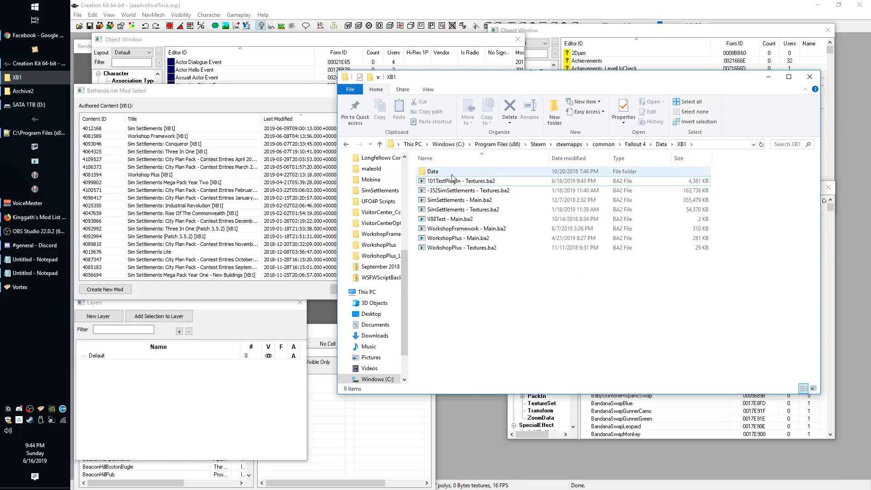
left_click(447, 184)
left_click(510, 289)
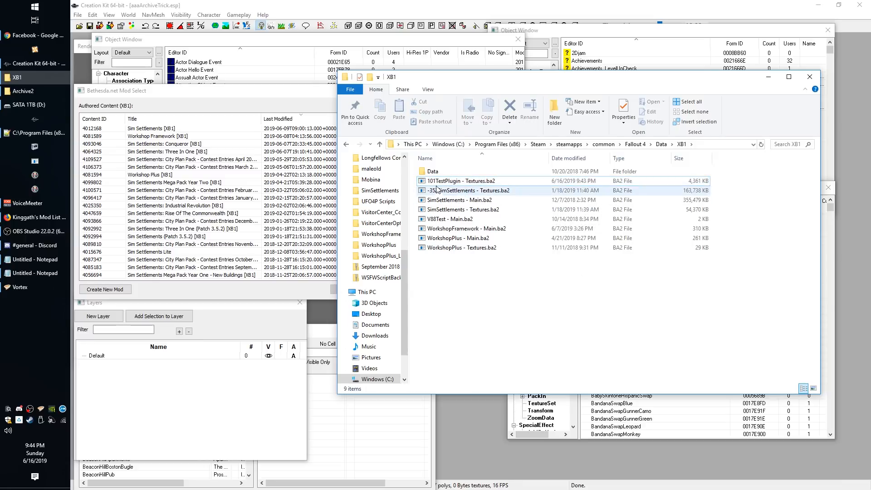
left_click(436, 183)
left_click(479, 269)
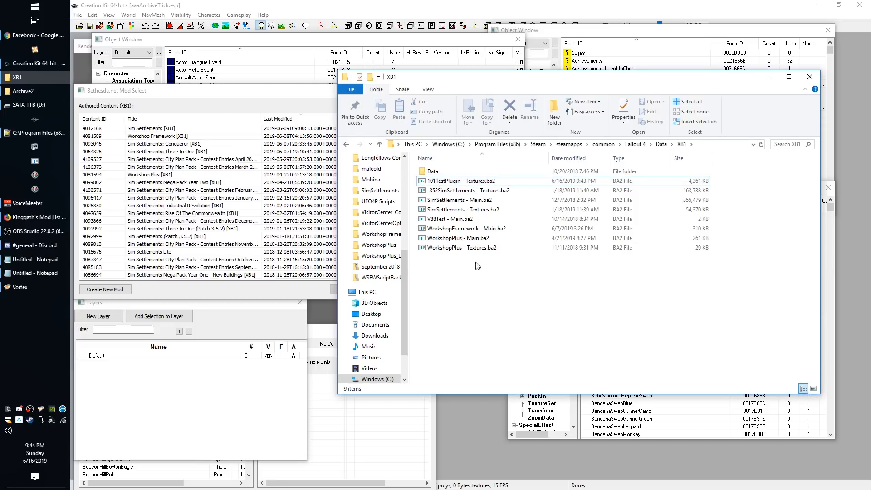
left_click(439, 182)
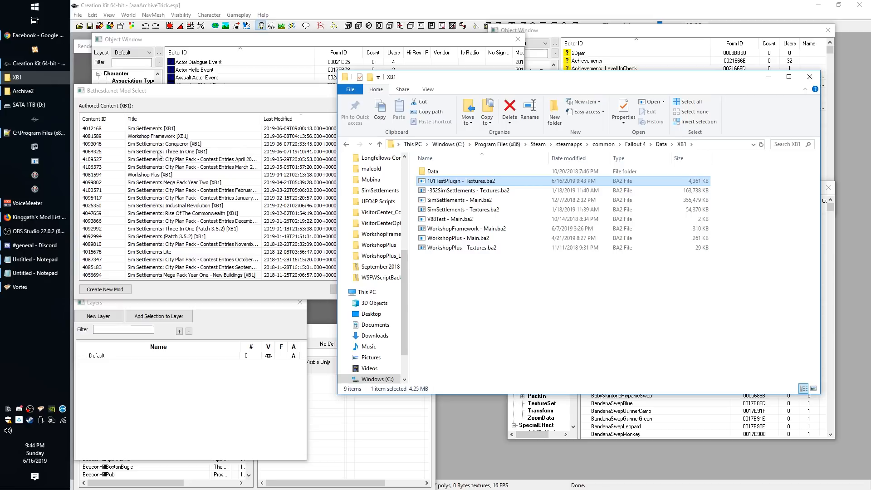
left_click(34, 91)
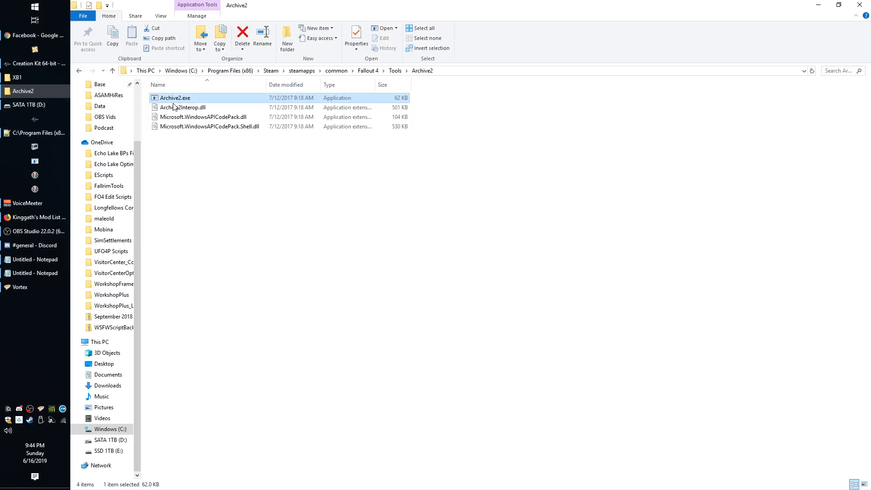
left_click(28, 81)
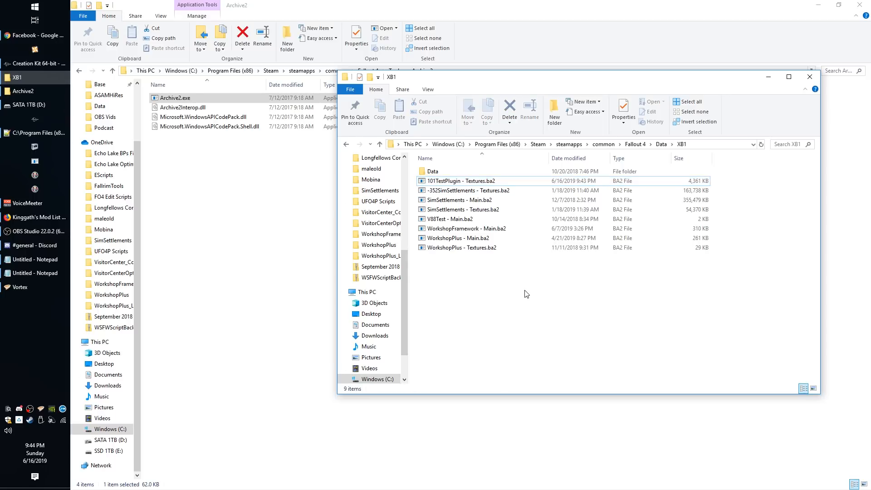
Step: Switch to the Creation Kit, close the Bethesda.net mod selection, and view the platform options for uploading the plugin and archive
left_click(21, 65)
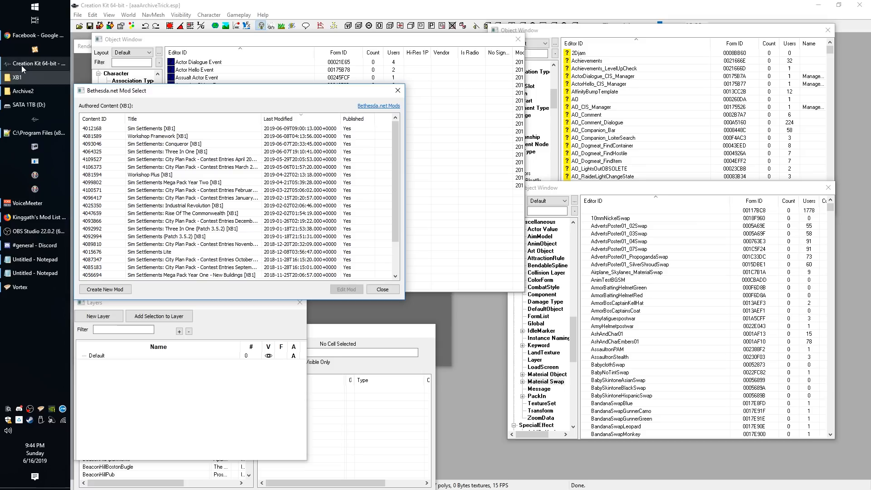
left_click(76, 27)
left_click(397, 91)
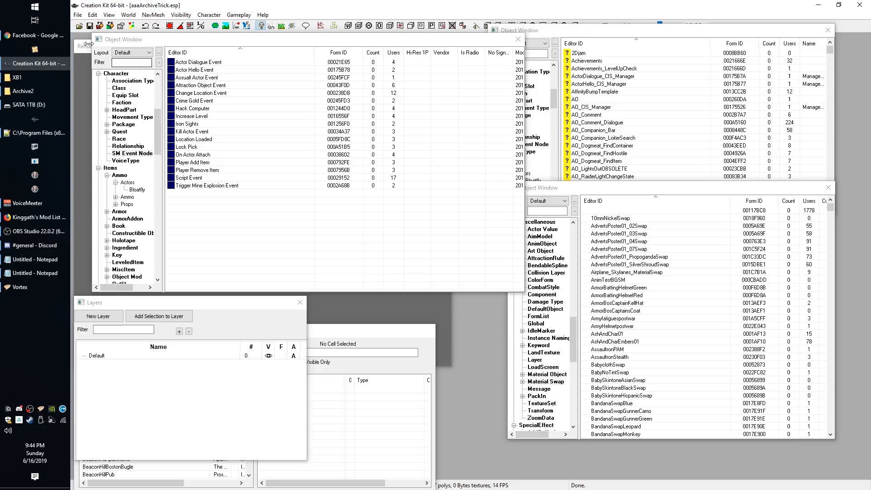
left_click(82, 14)
mouse_move(136, 95)
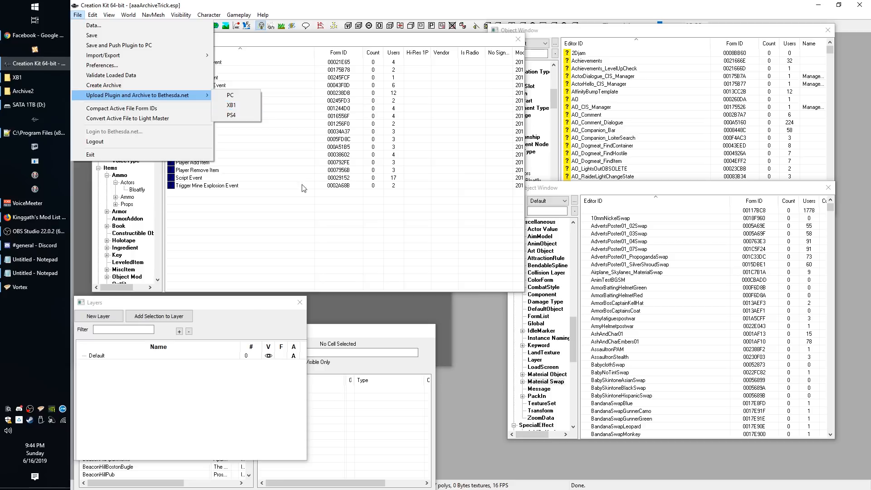
left_click(312, 241)
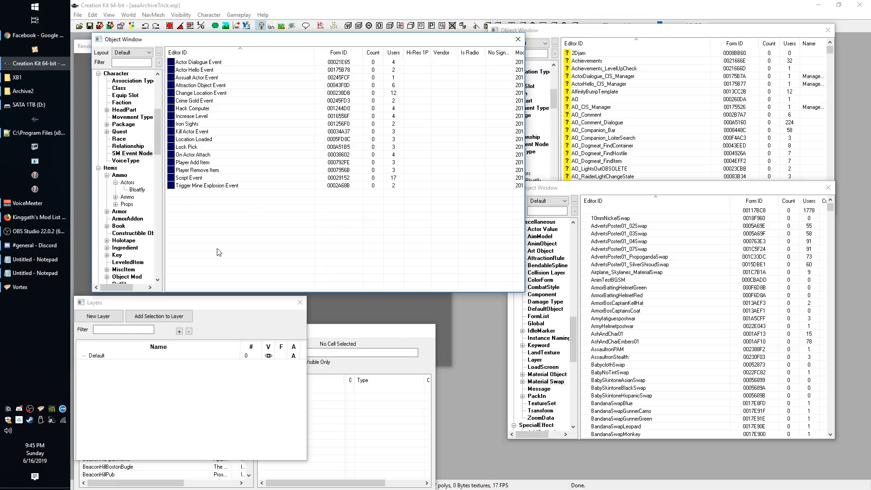
Step: Switch back to the Data\XB1 folder in File Explorer to view the packed archives
left_click(23, 91)
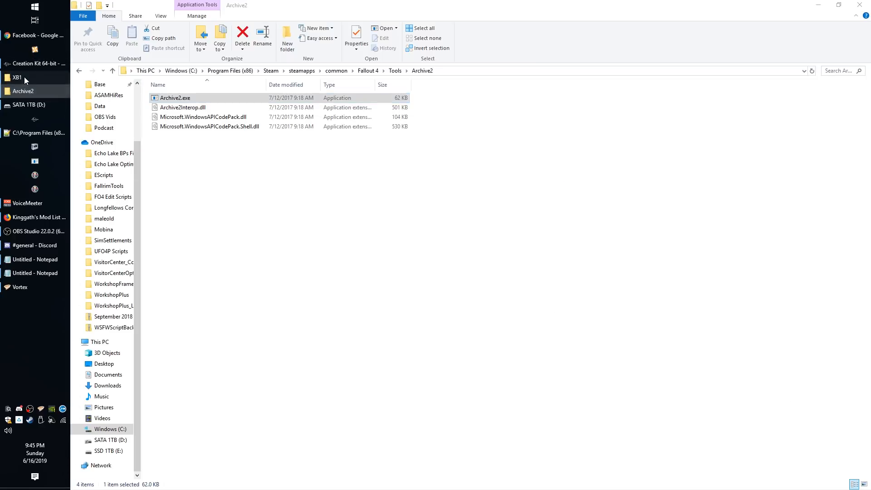
left_click(20, 77)
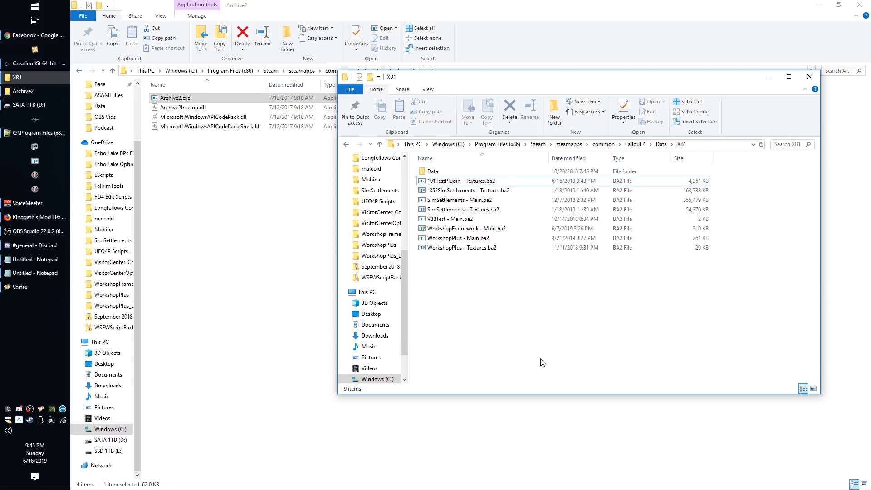